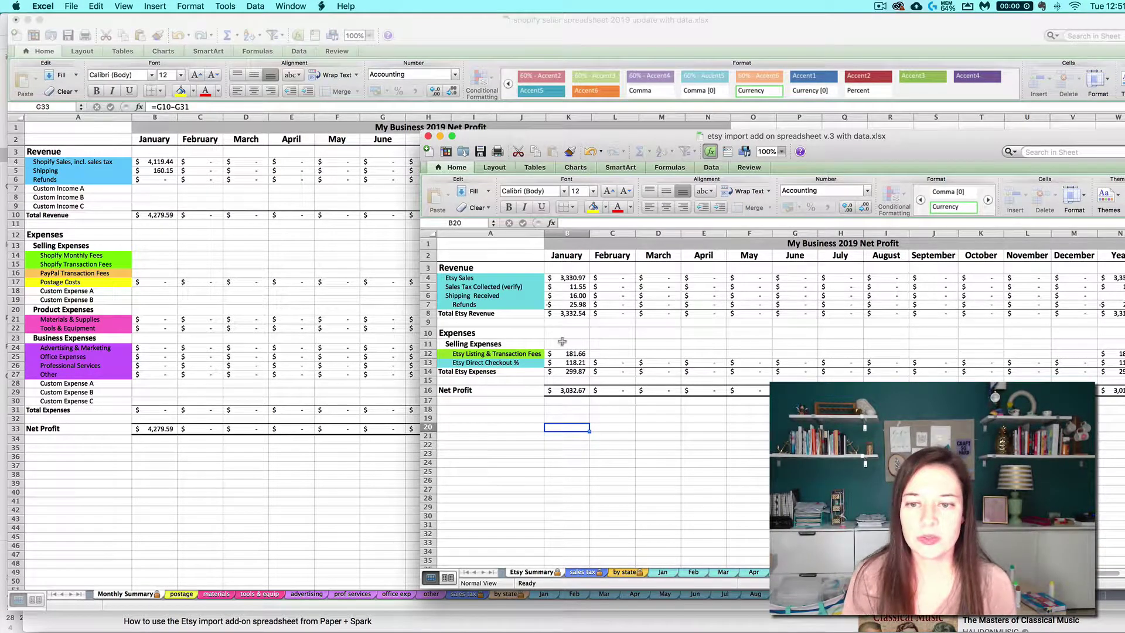
Check the January Etsy Sales formula in the Etsy workbook, then tile both workbooks side by side.
click(569, 301)
click(570, 277)
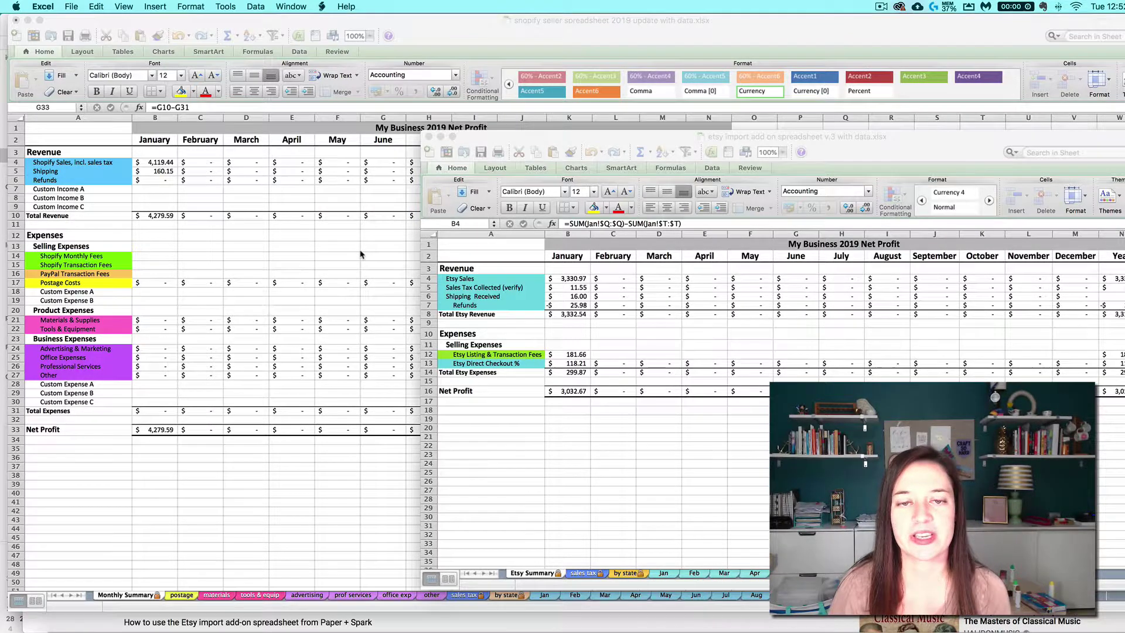
click(511, 304)
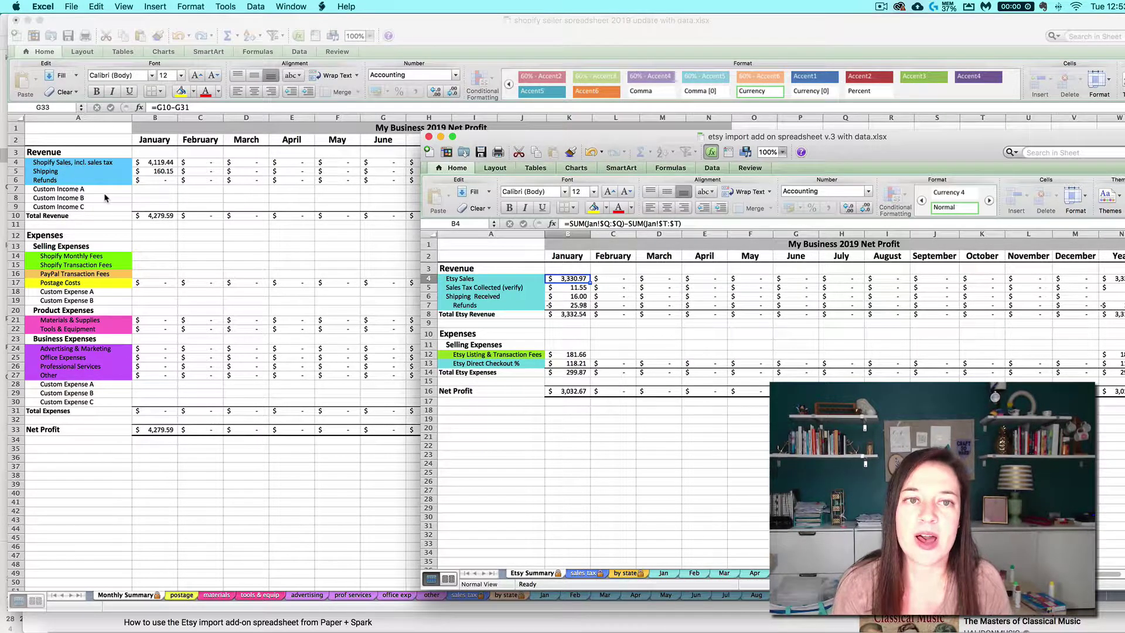
click(83, 189)
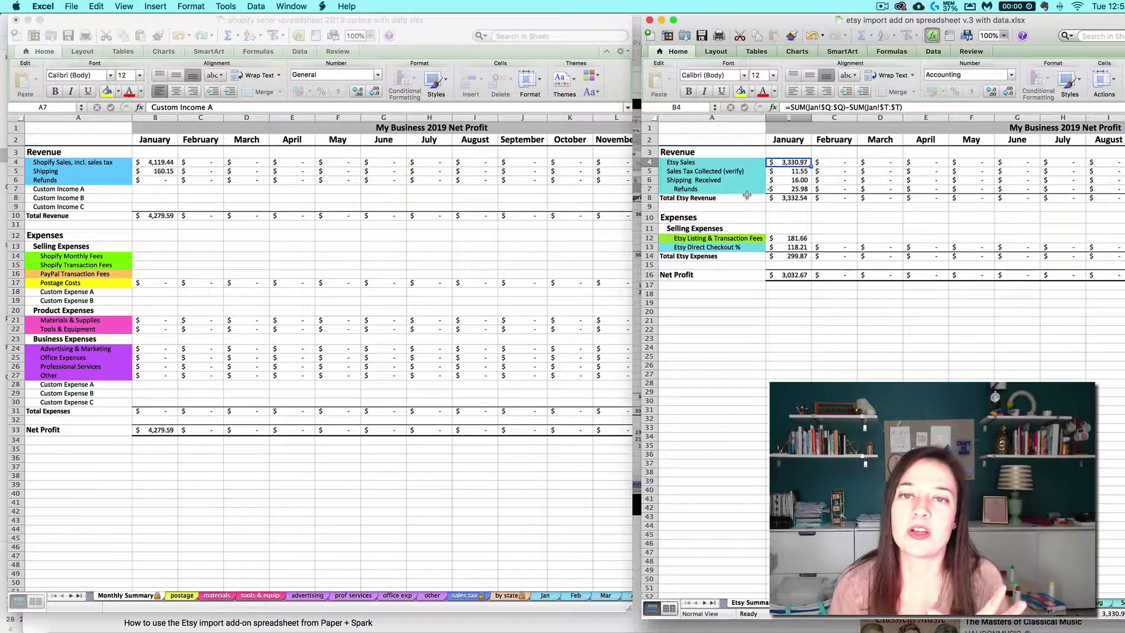
drag(720, 163, 719, 190)
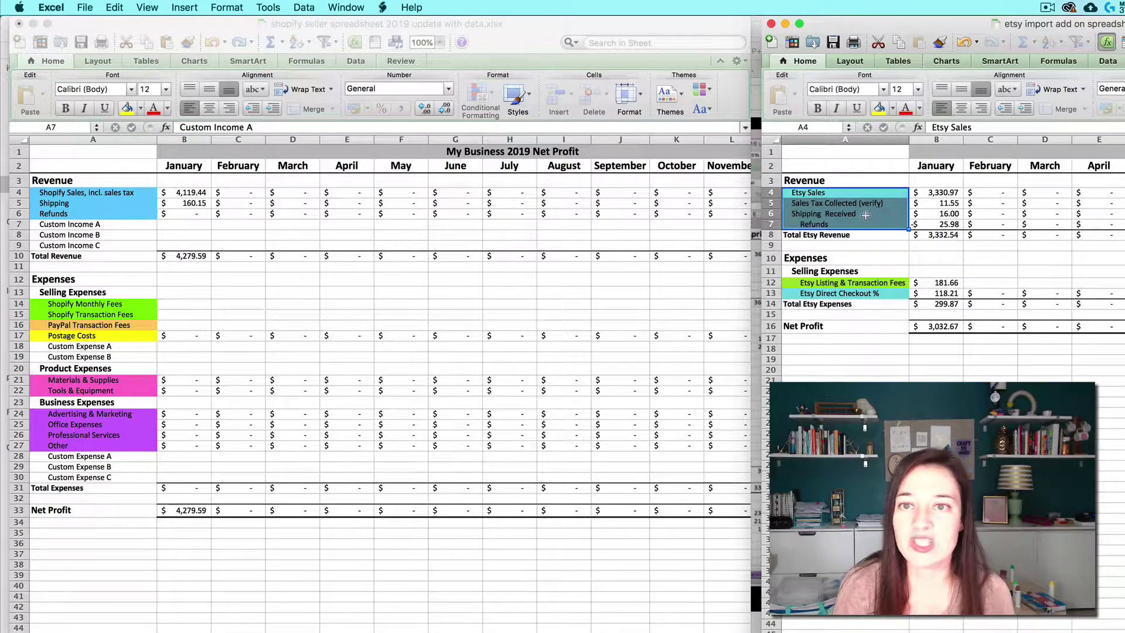
click(901, 203)
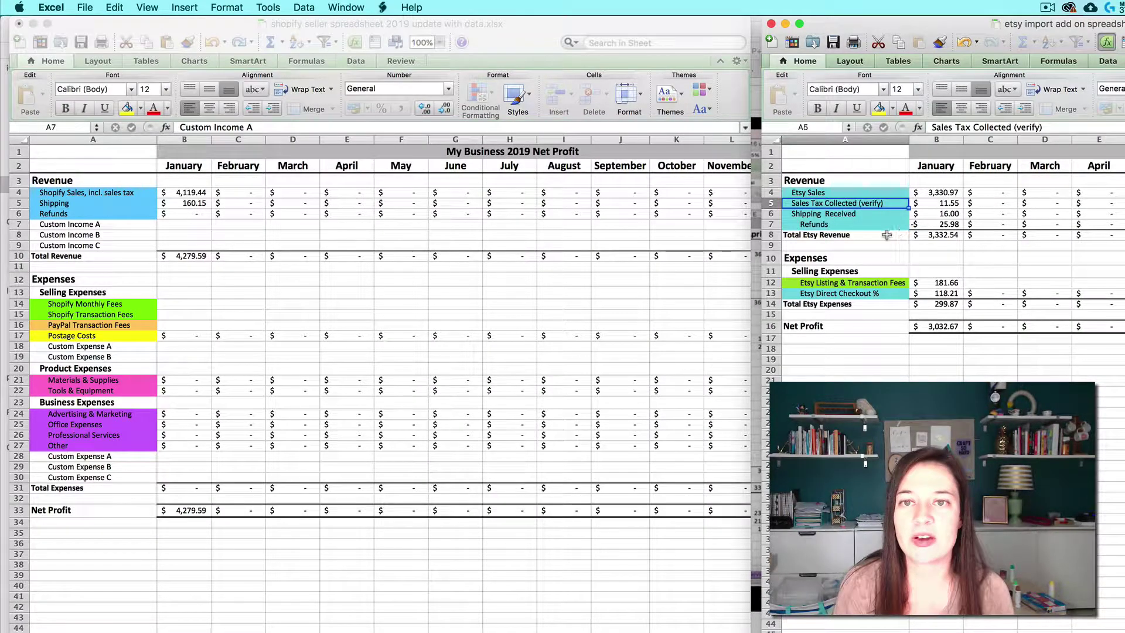
drag(889, 234, 920, 235)
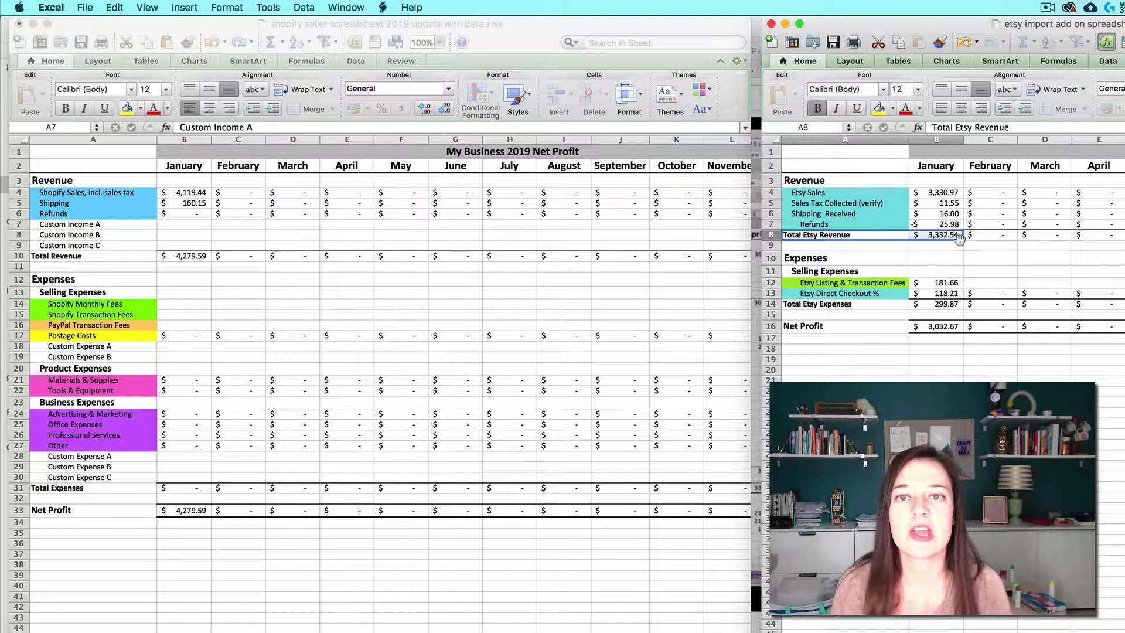
click(861, 245)
click(858, 236)
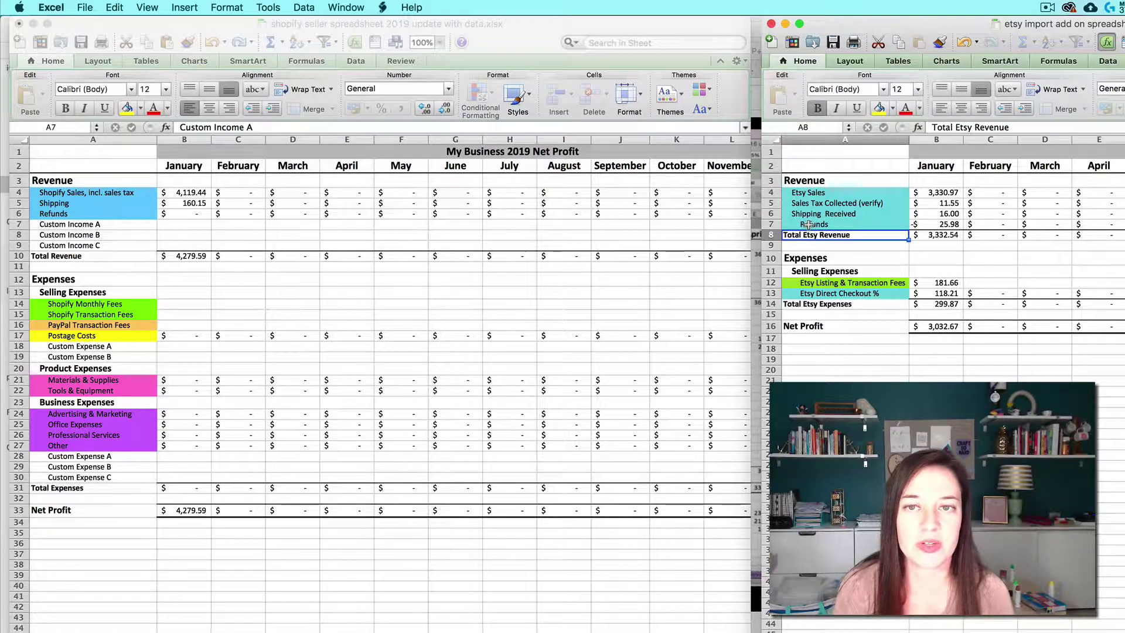
click(806, 224)
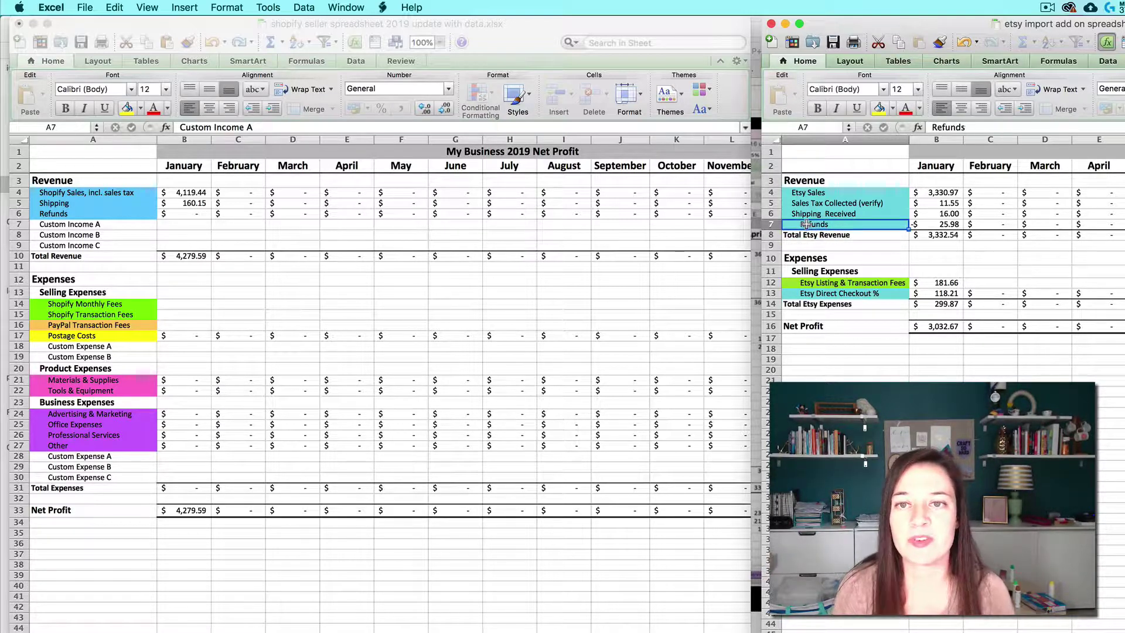
drag(924, 192, 923, 209)
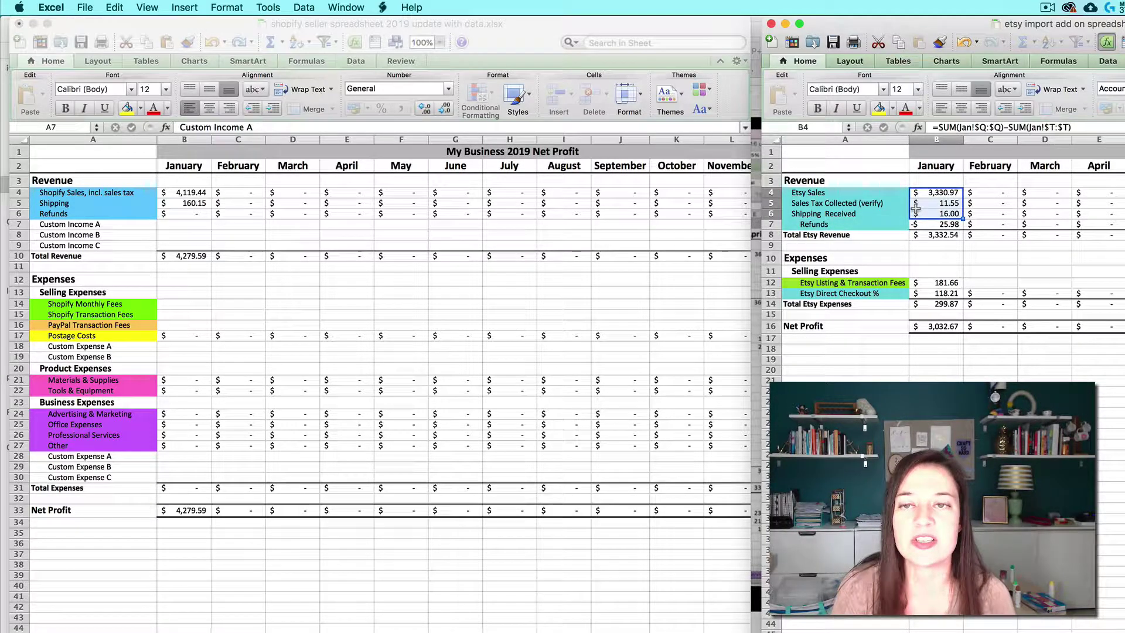
click(111, 227)
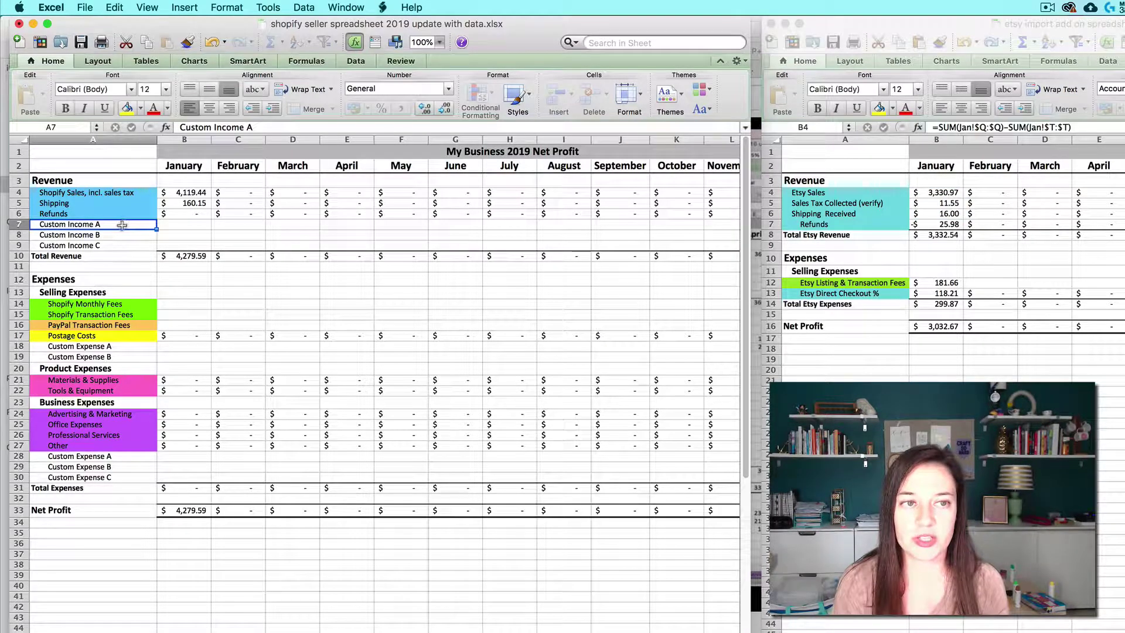
click(944, 235)
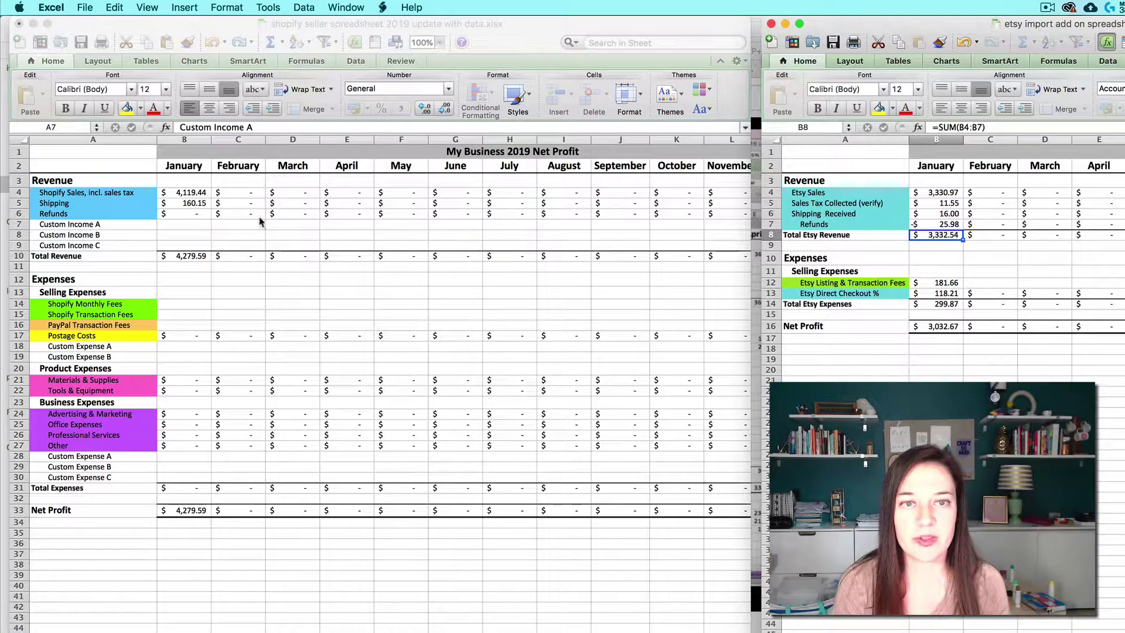
Relabel row 7 'Net Etsy Revenue' and enter 3,332.54 as its January amount.
click(95, 229)
text(Total)
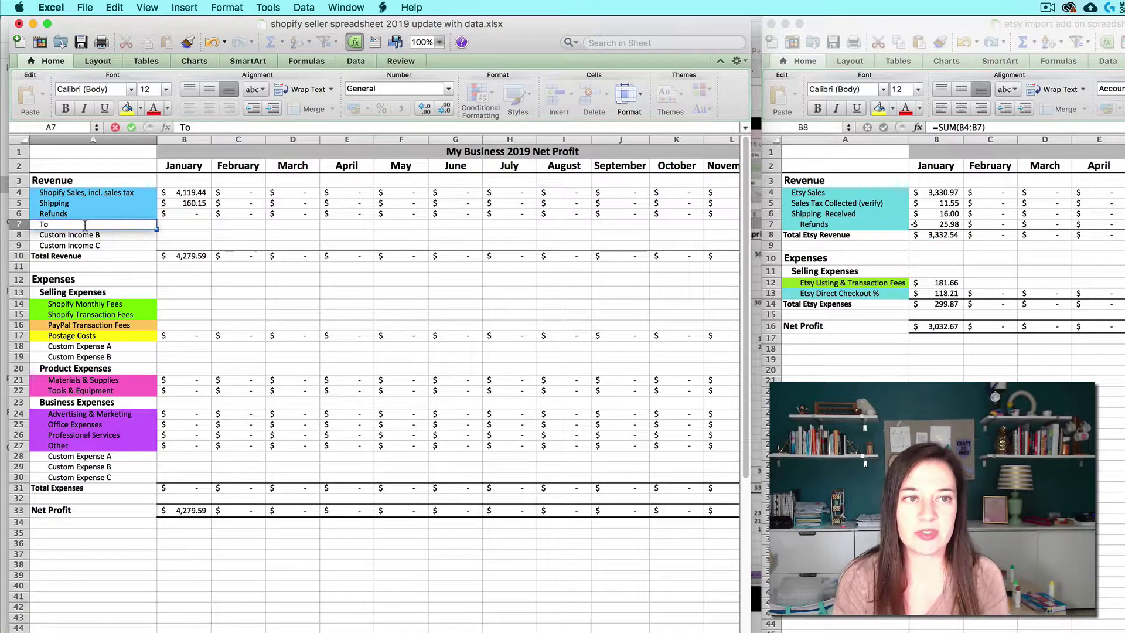
key(BackSpace)
key(BackSpace)
key(BackSpace)
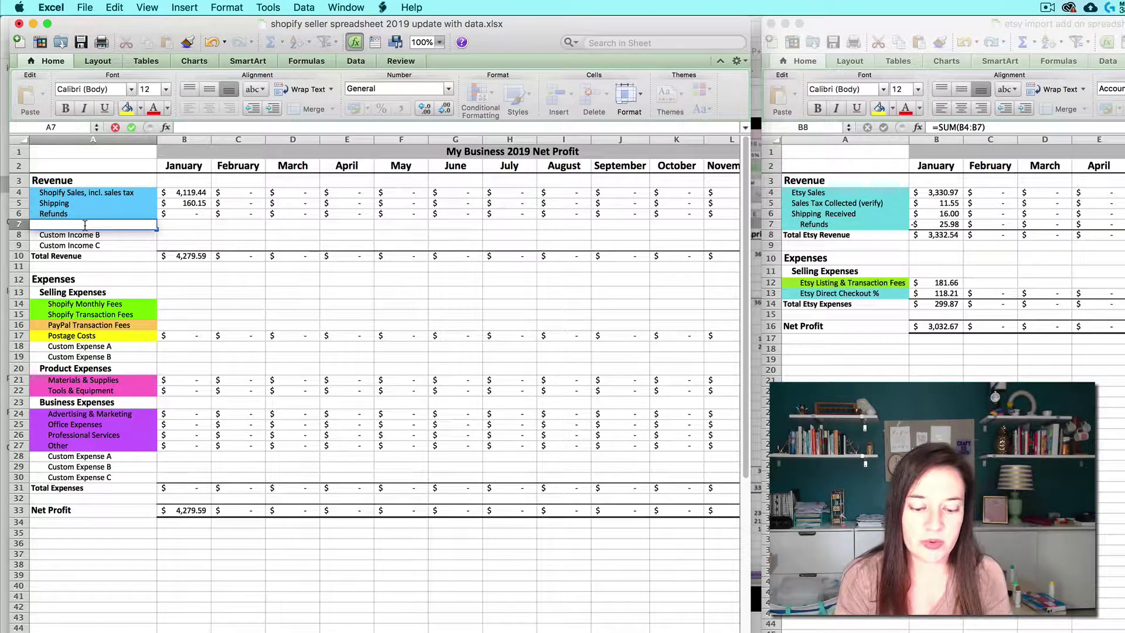
text(Net Etsy Revenue)
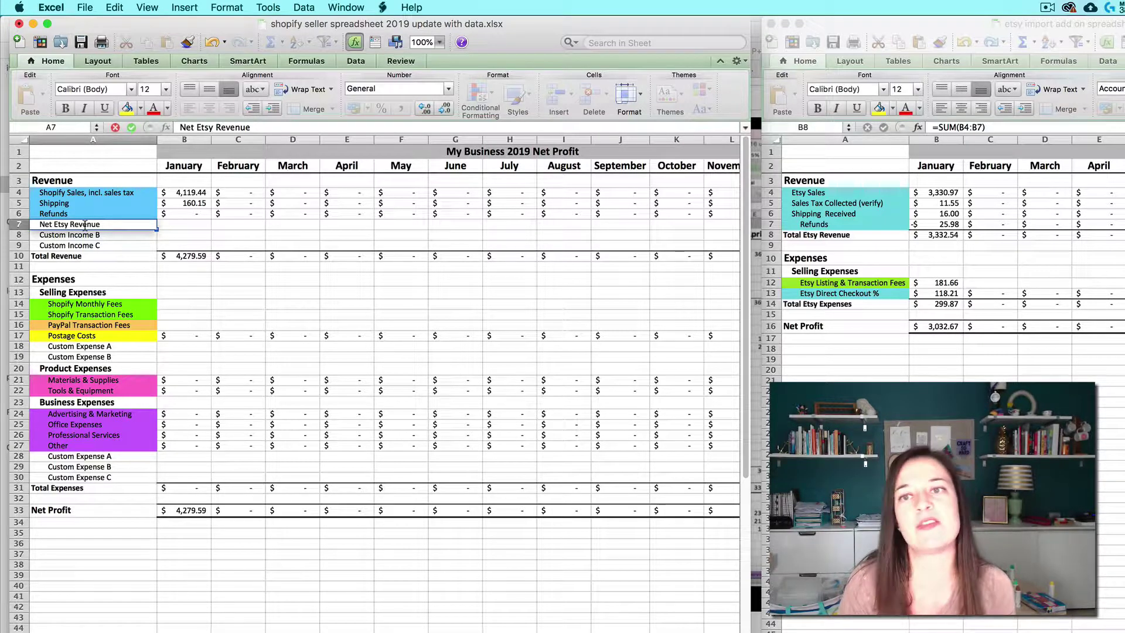
key(Tab)
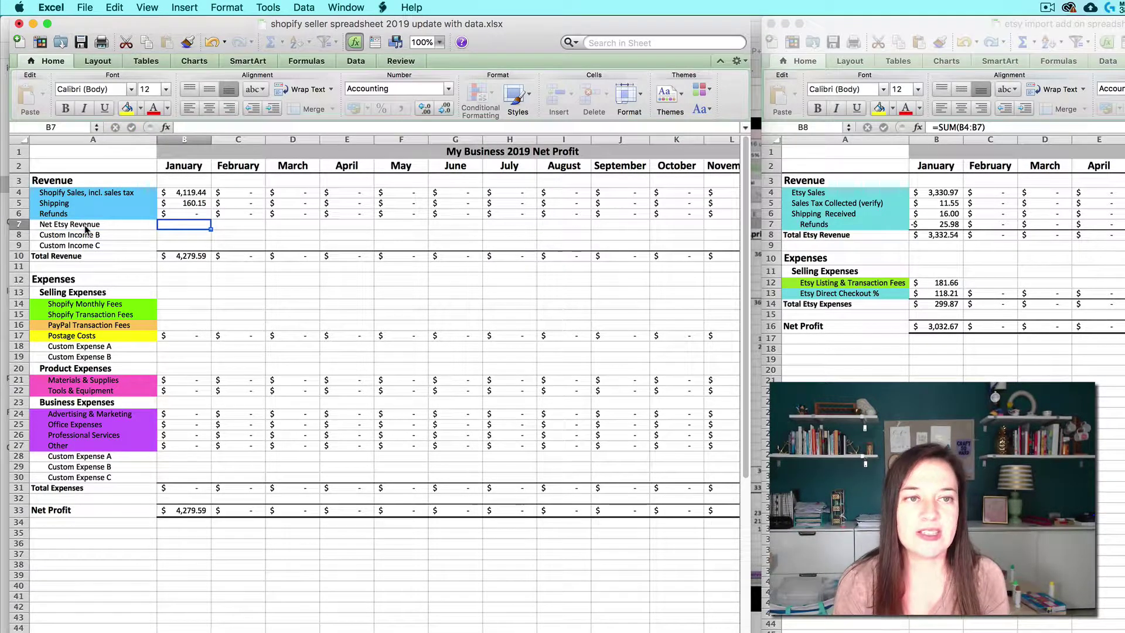
text(3)
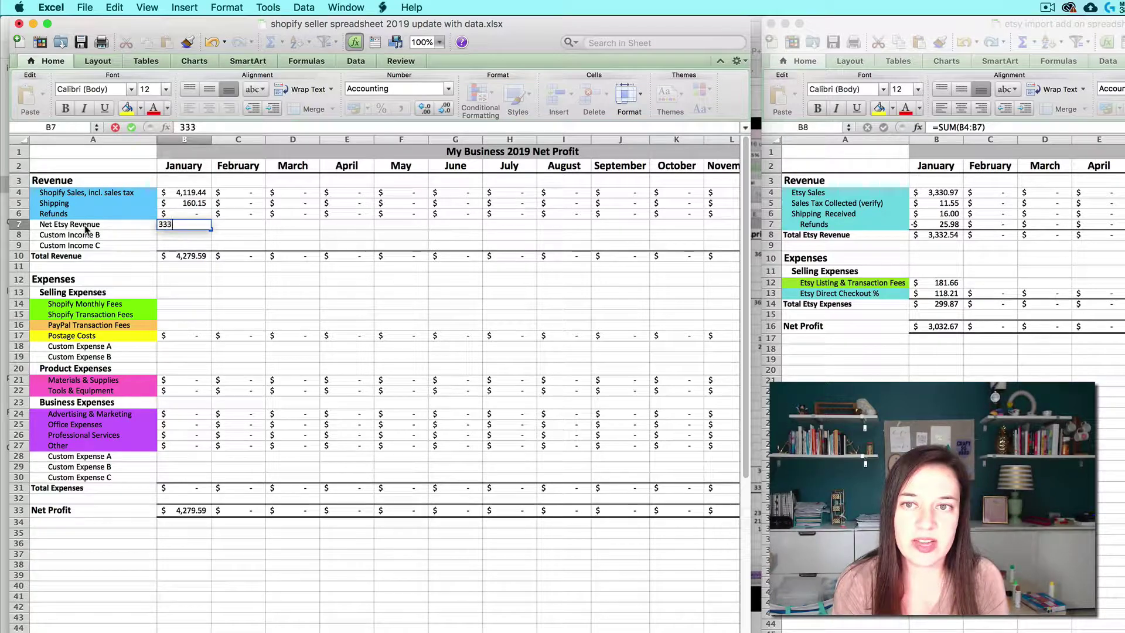
text(,332.54)
key(Return)
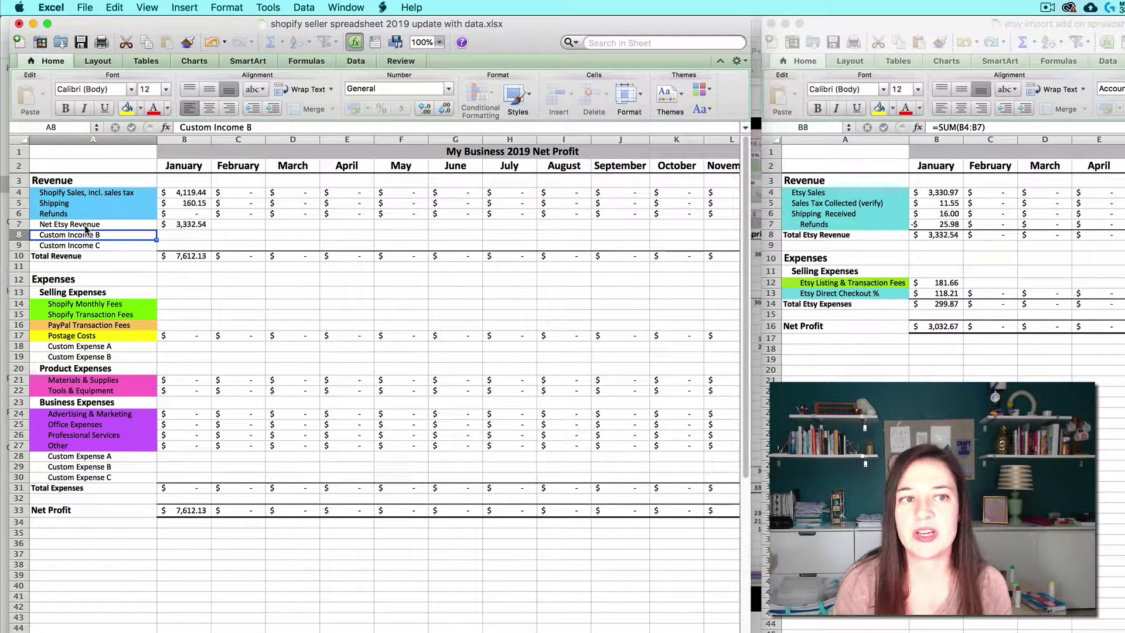
Rename row 7 'Etsy Sales' and add 'Etsy Sales Tax Collected' and 'Shipping Received' labels below it.
click(85, 225)
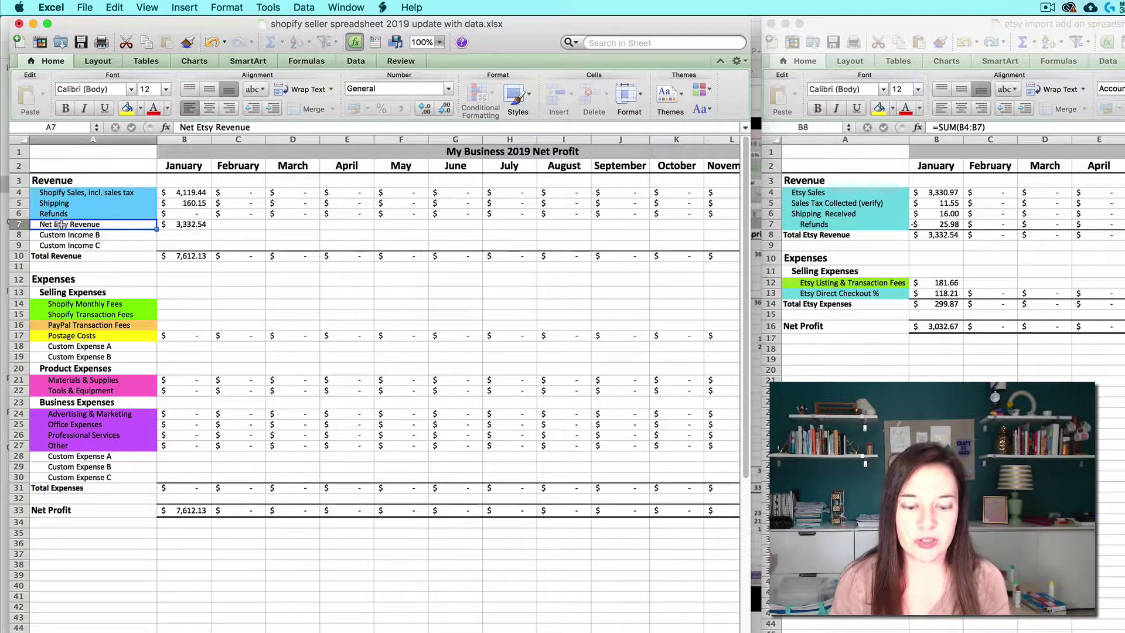
text(Etsy Sales)
key(Return)
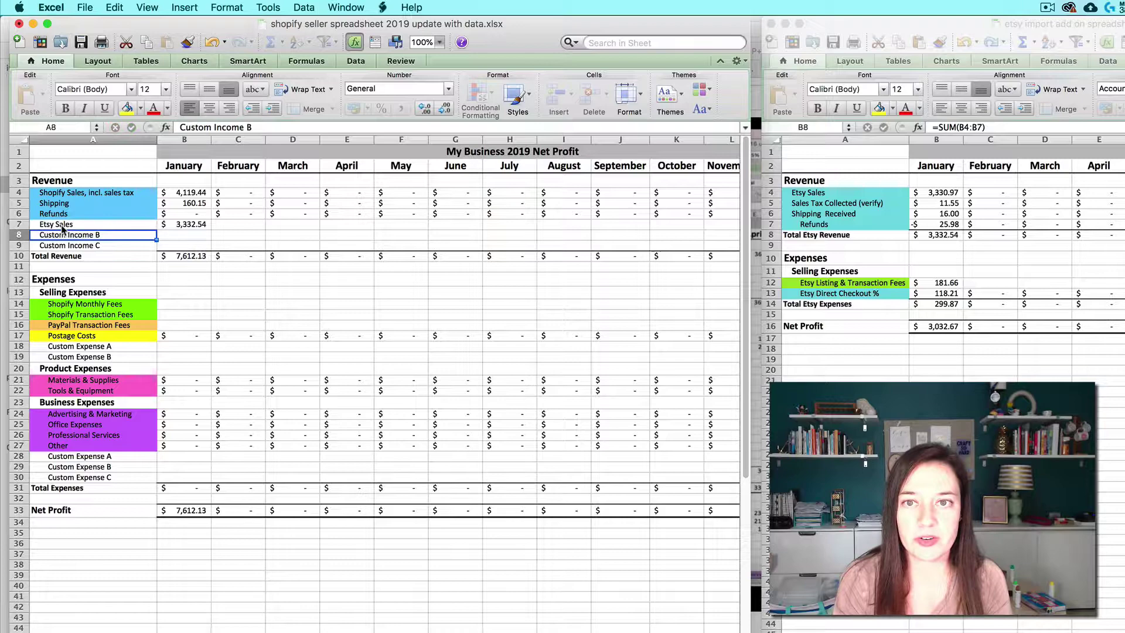
key(BackSpace)
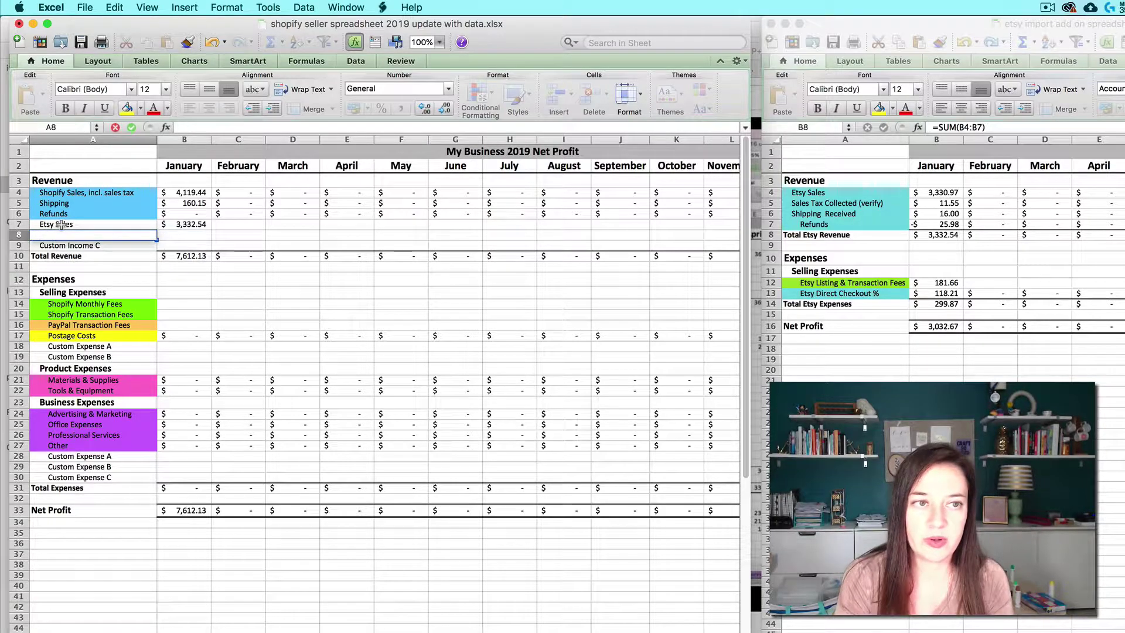
text(Etsy Sales Ta)
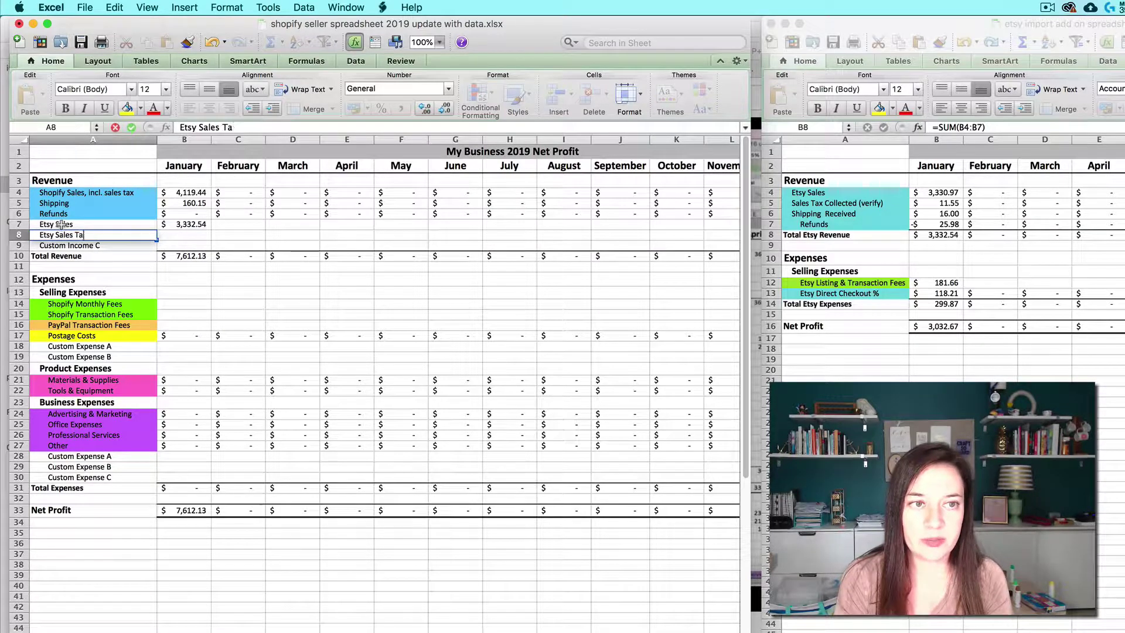
text(x Collected)
key(Return)
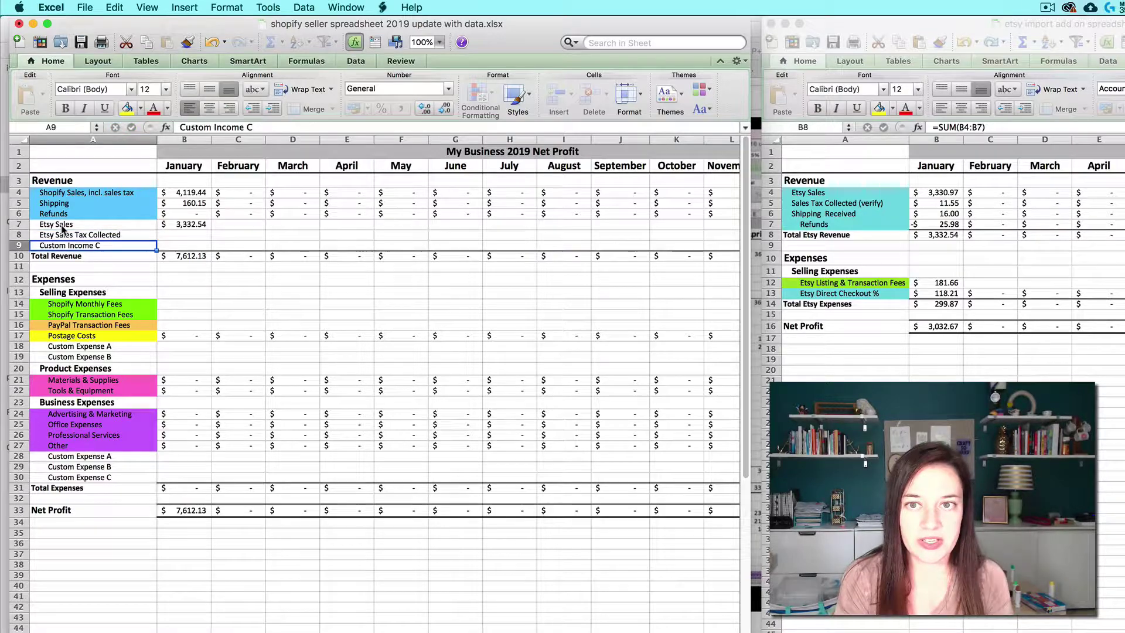
text(Shipping Rec)
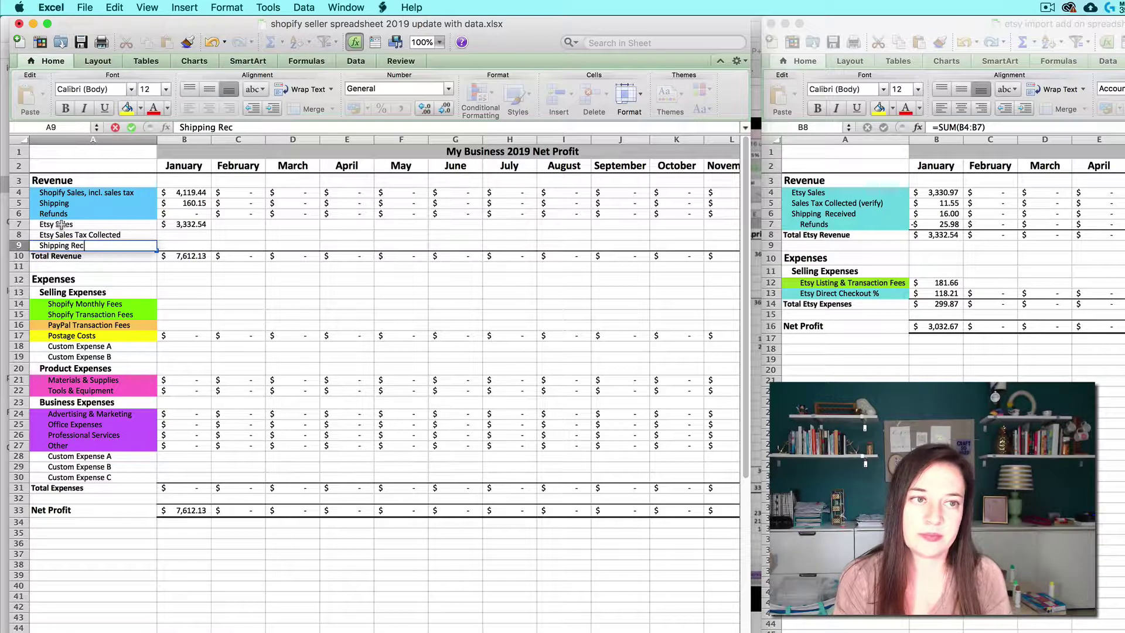
text(eived)
key(Return)
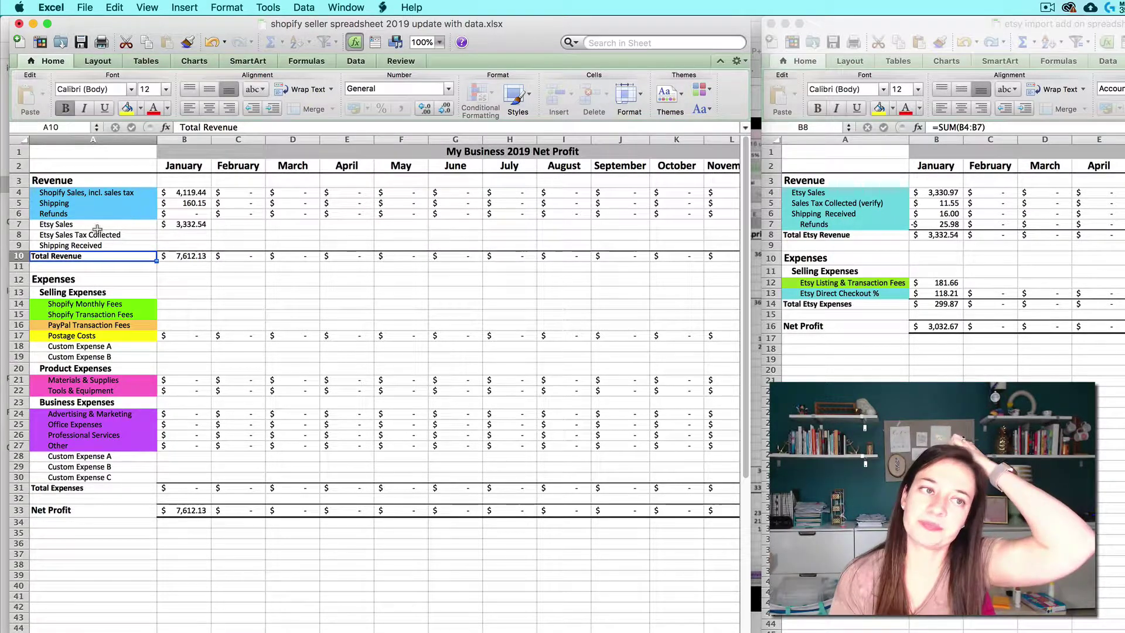
Clear the tax and shipping labels again, leaving a single Etsy Sales row.
drag(84, 227, 86, 235)
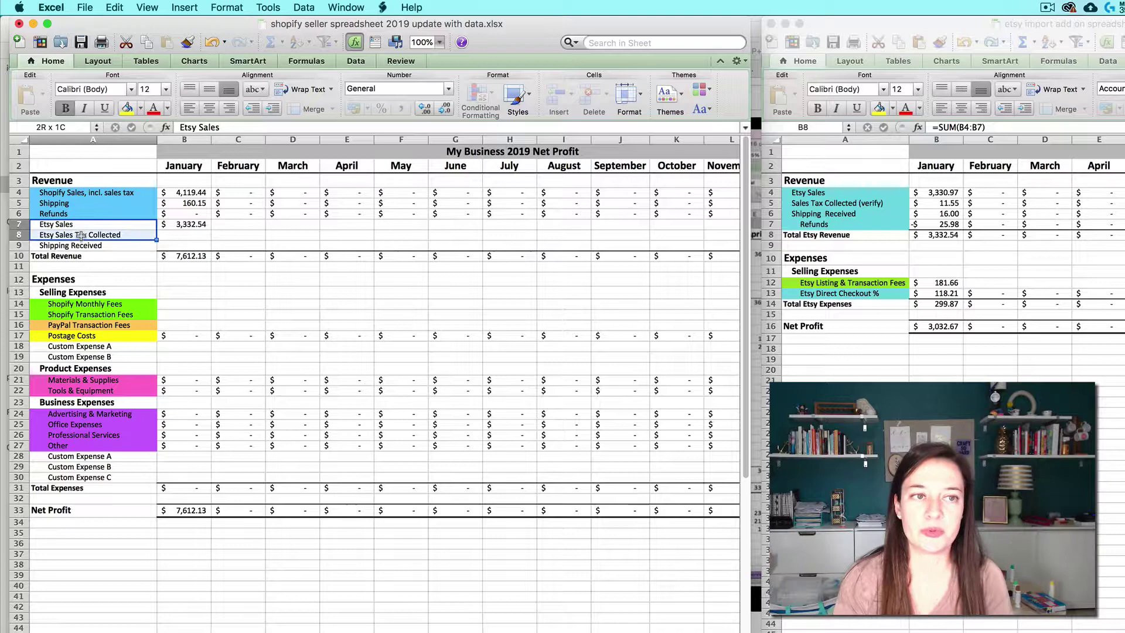
click(86, 235)
key(Delete)
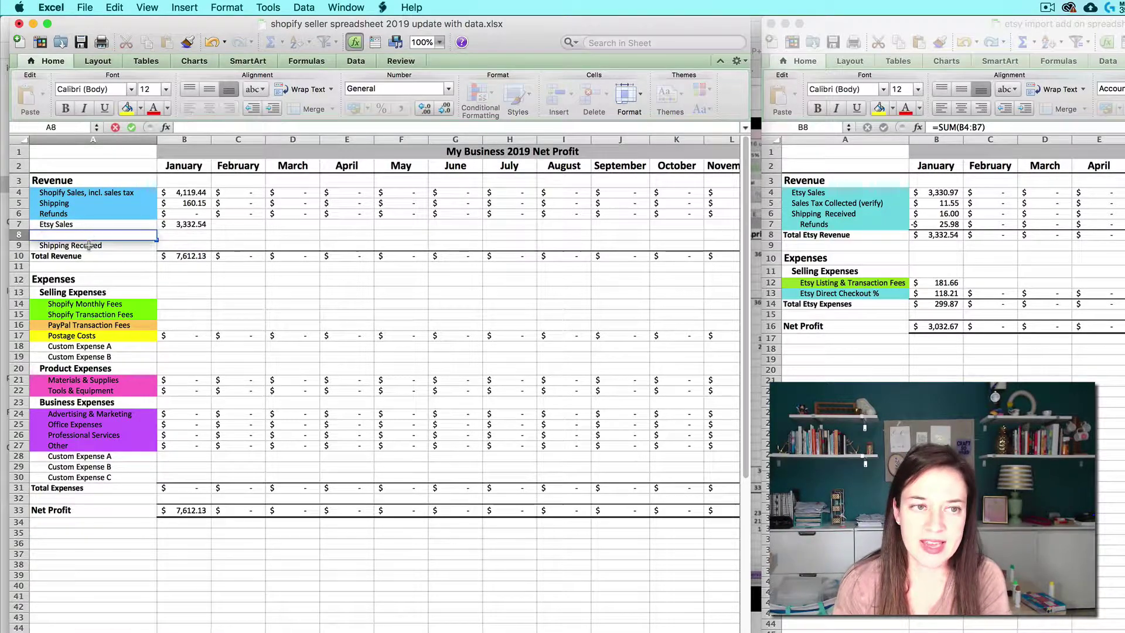
click(86, 245)
key(Delete)
click(88, 225)
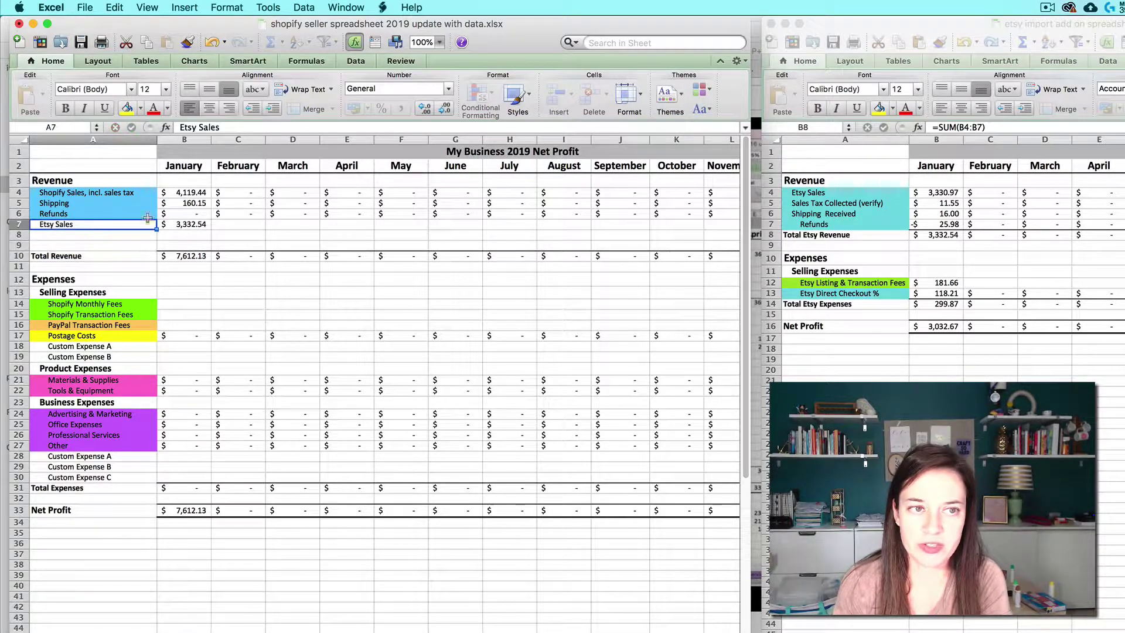
click(836, 199)
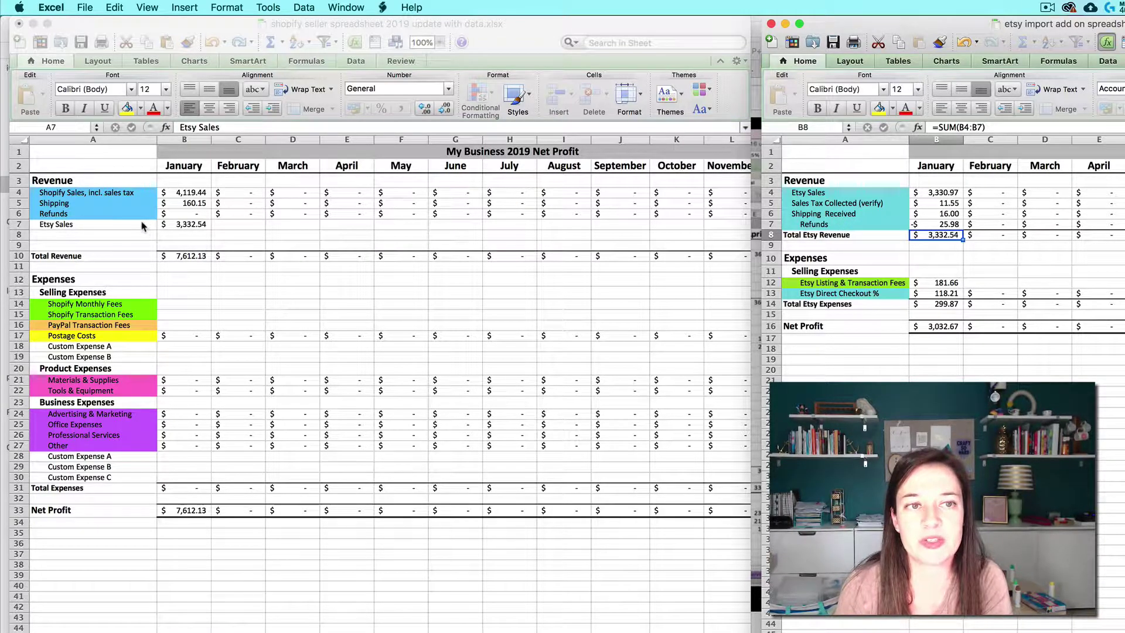
Total the January Etsy Sales through Shipping Received amounts in the Etsy import workbook.
click(184, 226)
click(172, 226)
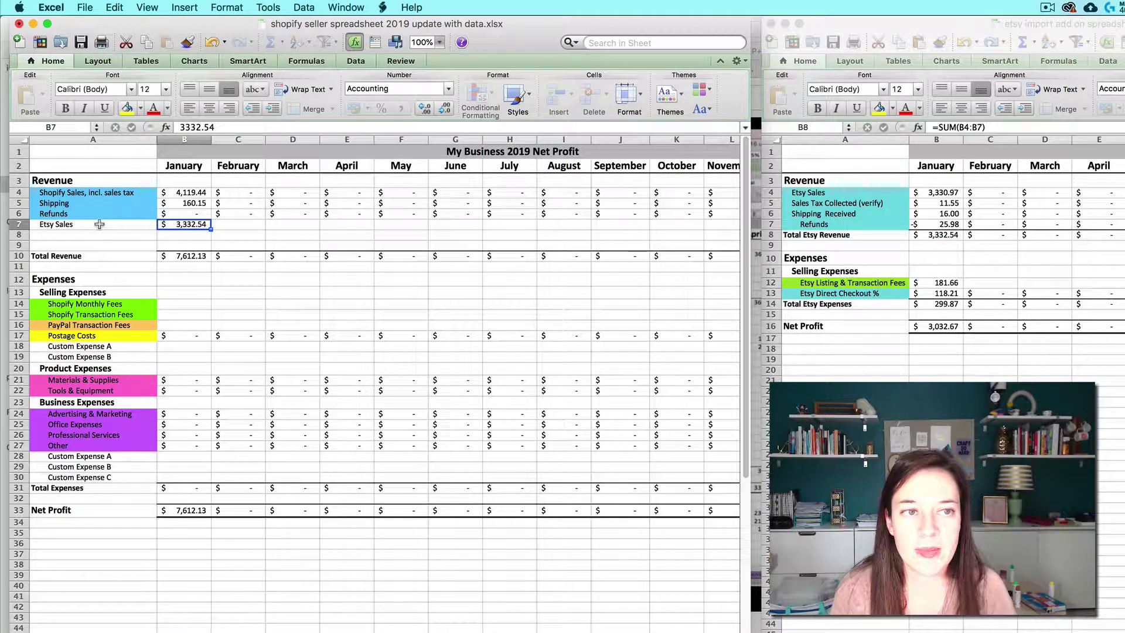
click(993, 205)
click(937, 196)
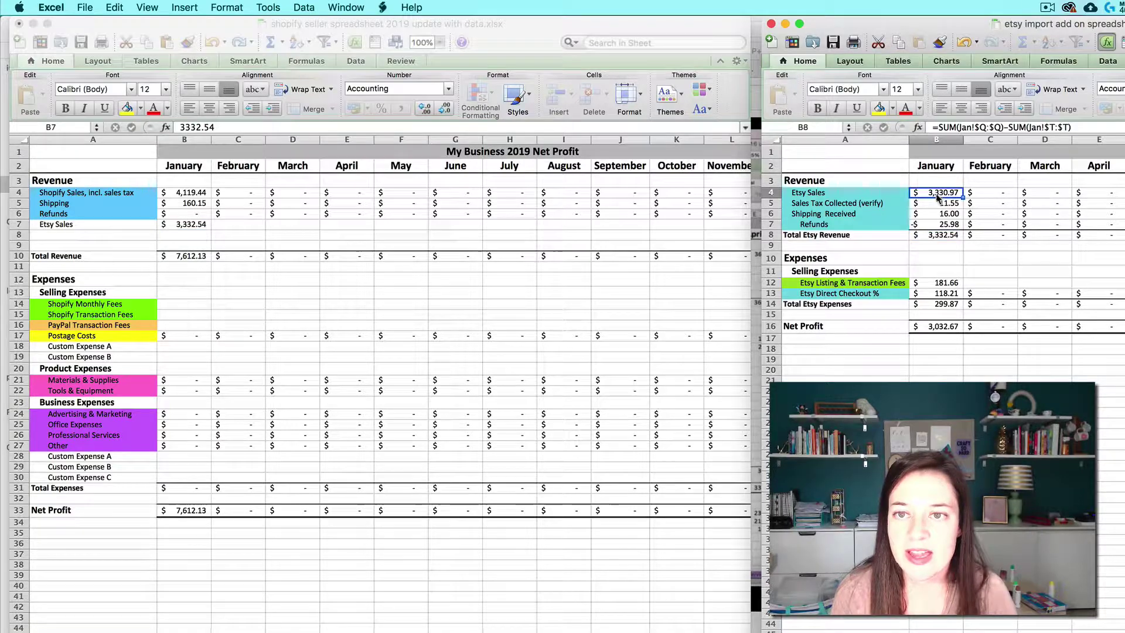
drag(938, 199, 937, 216)
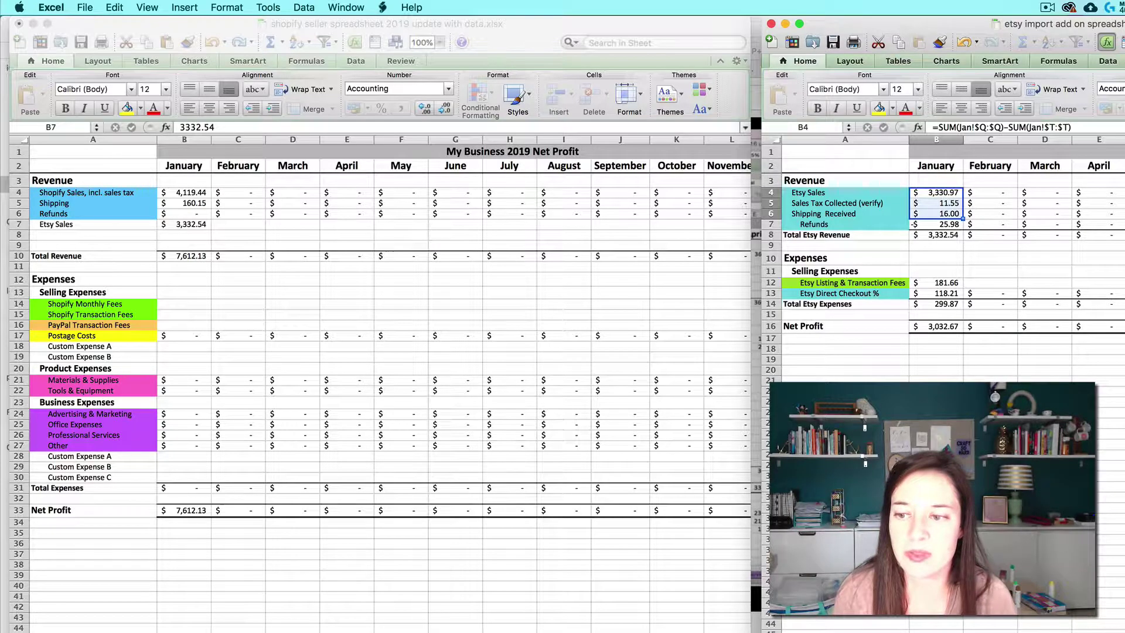
Set January Etsy Sales to 3,358.52 and add an Etsy Refunds row of -25.98.
click(176, 224)
text(3,358.5)
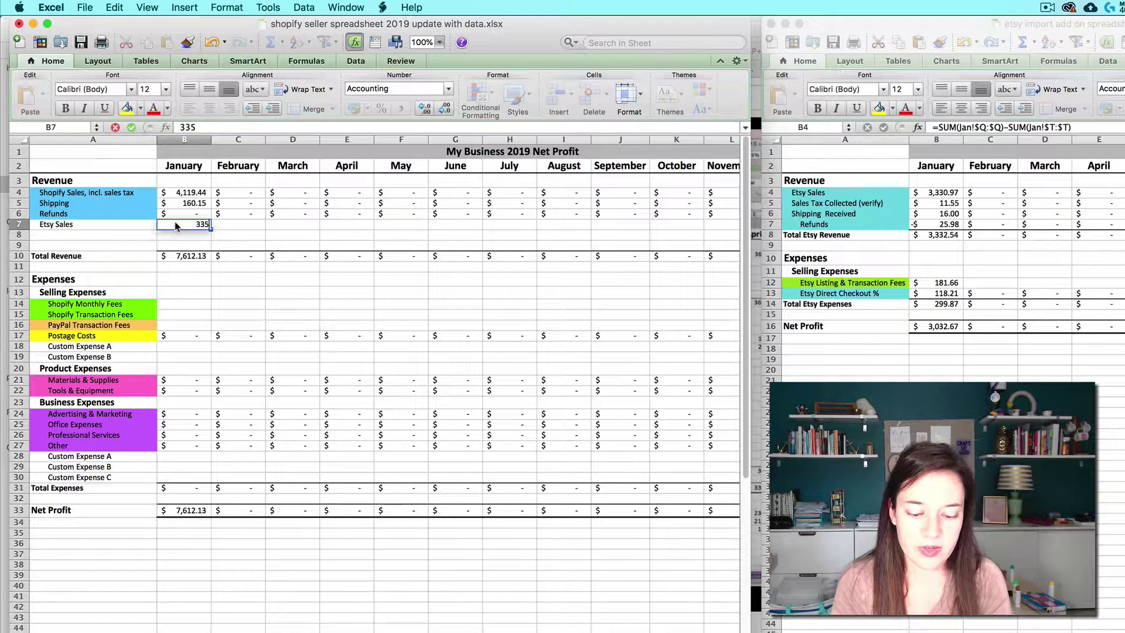
text(2)
key(Return)
click(89, 237)
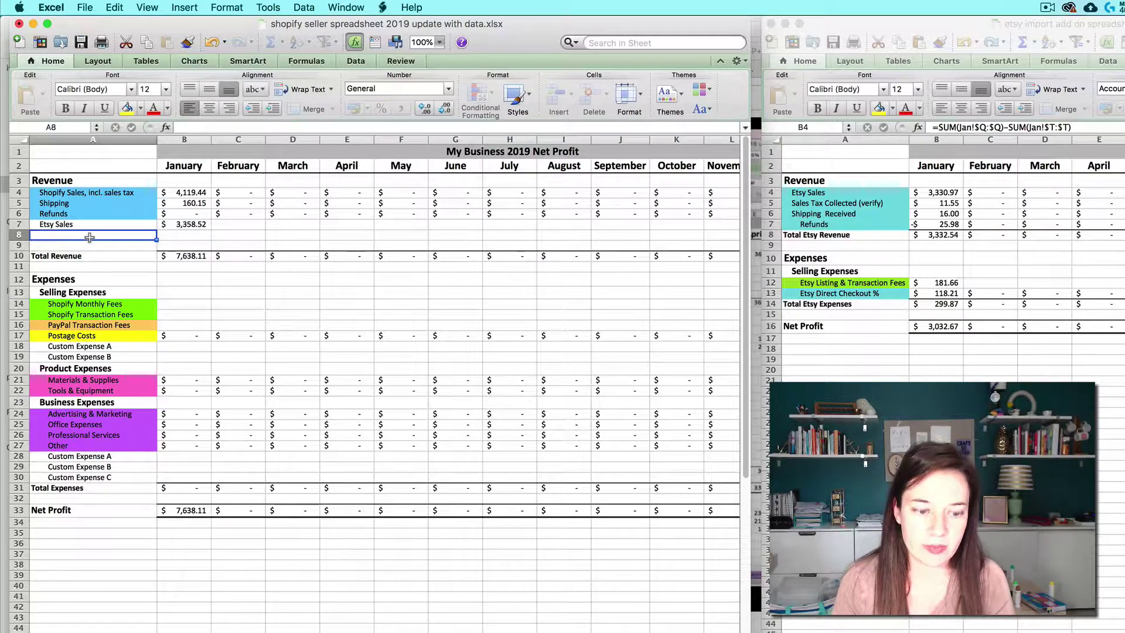
text(Etsy Refunds)
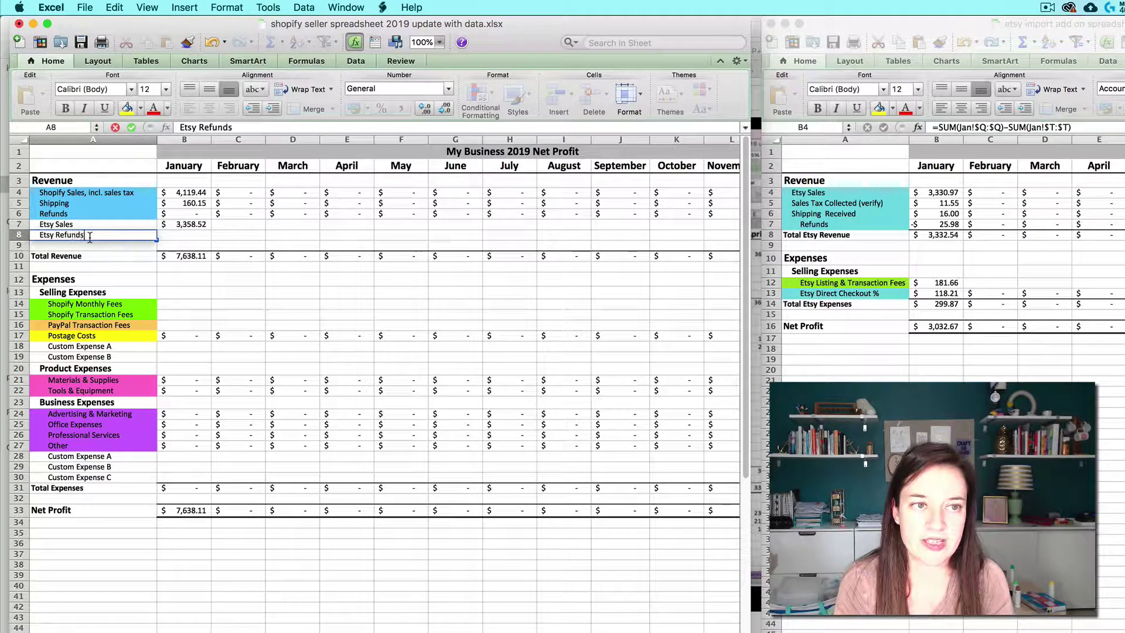
key(Tab)
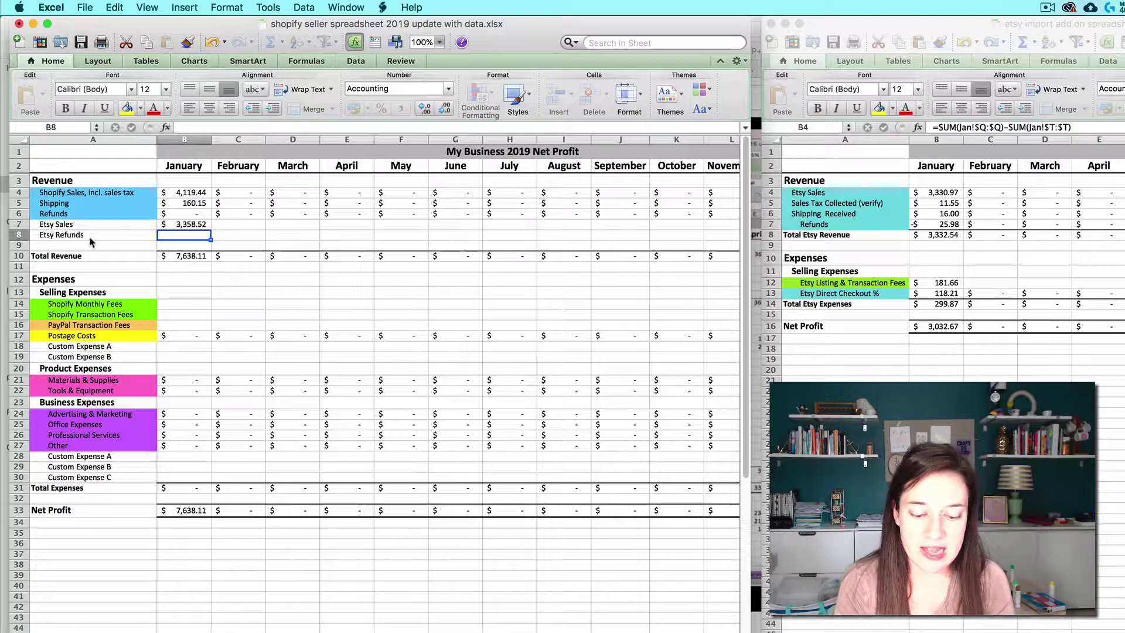
text(-25.98)
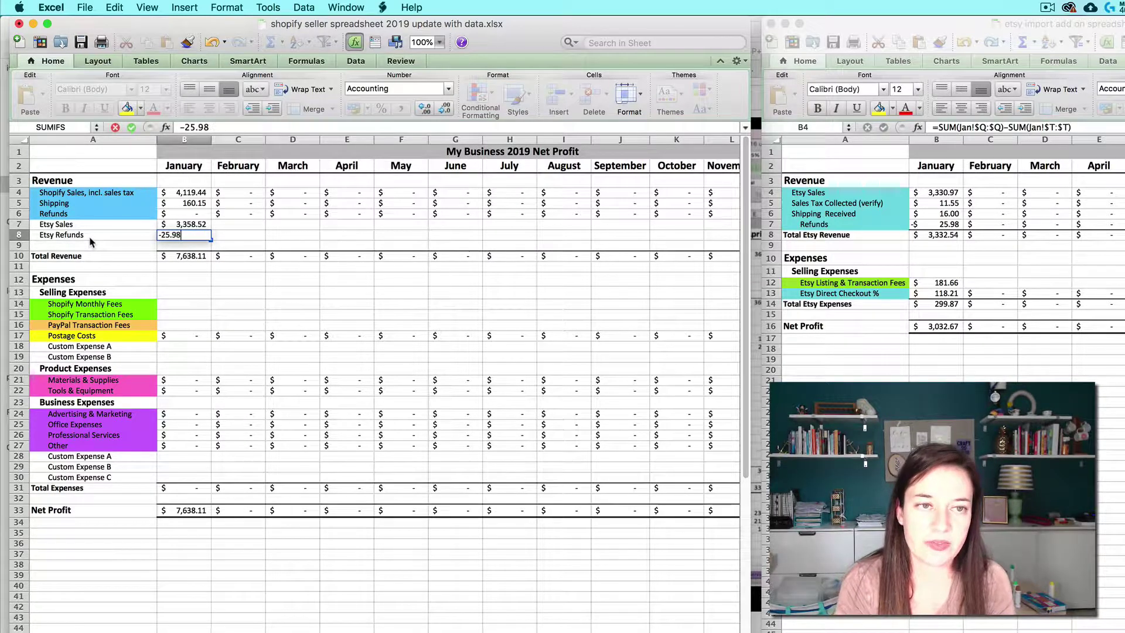
key(Return)
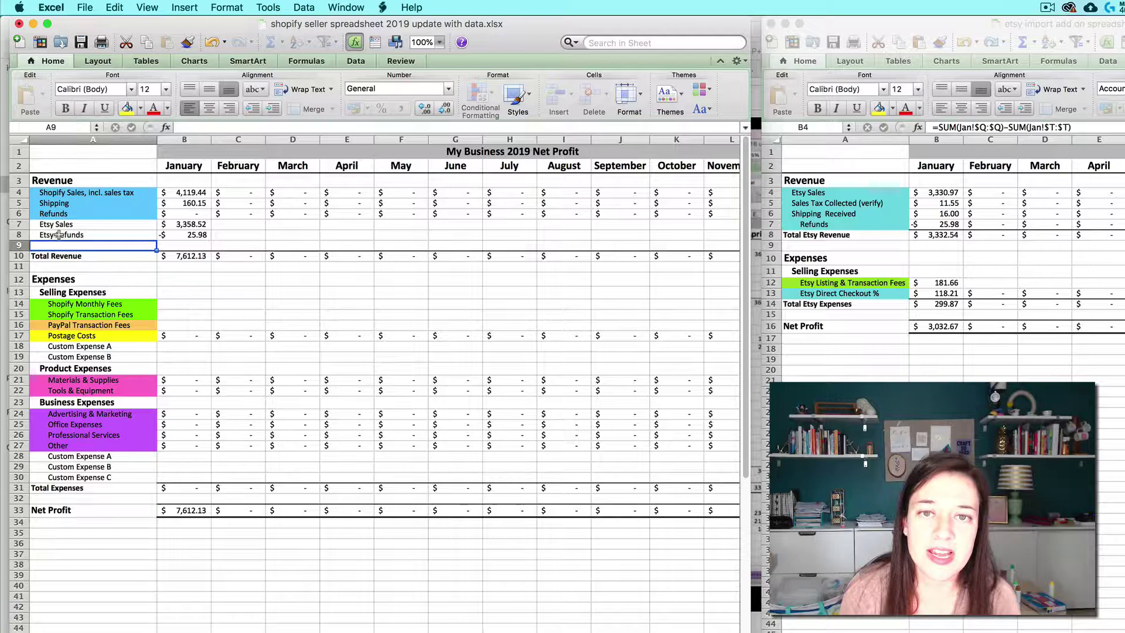
Maximize the Shopify workbook window so the Year column is visible.
click(729, 317)
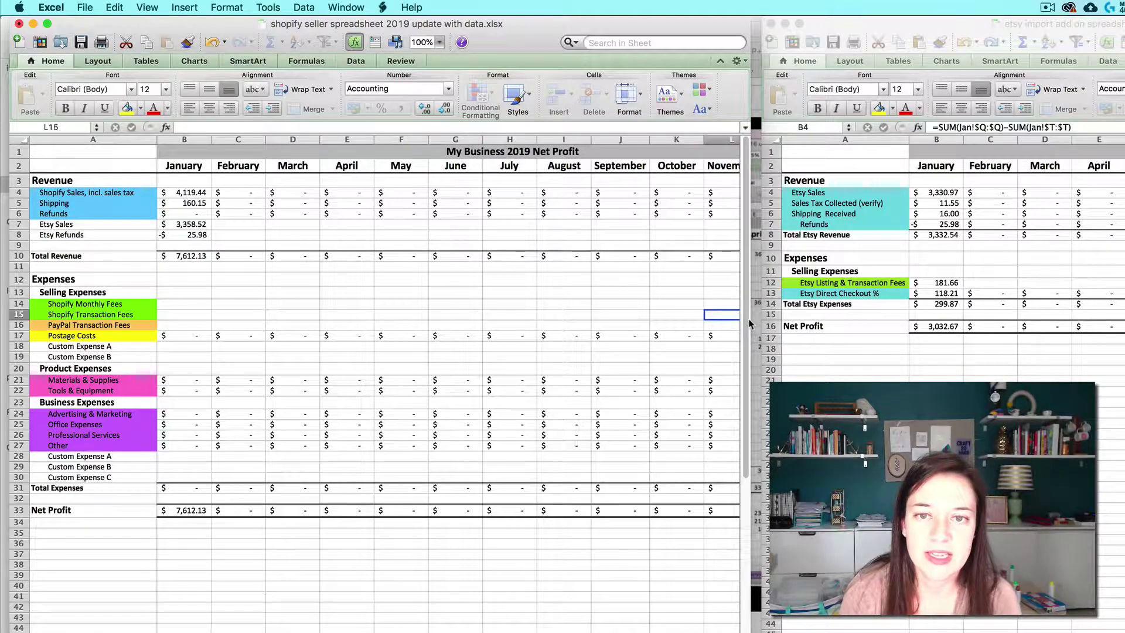
double_click(750, 319)
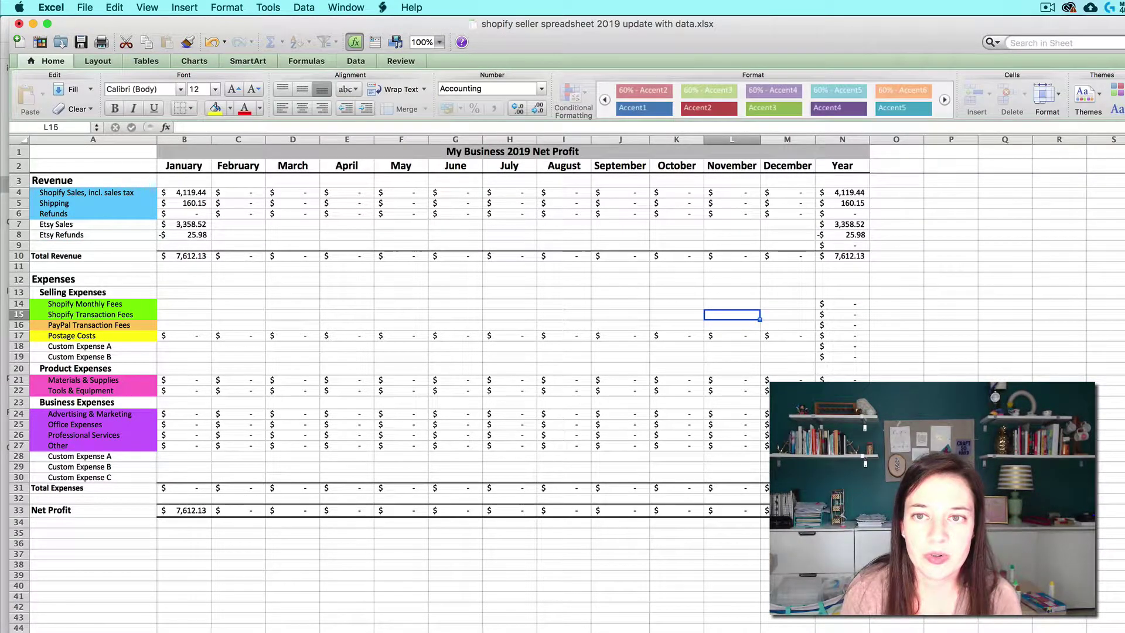
click(137, 224)
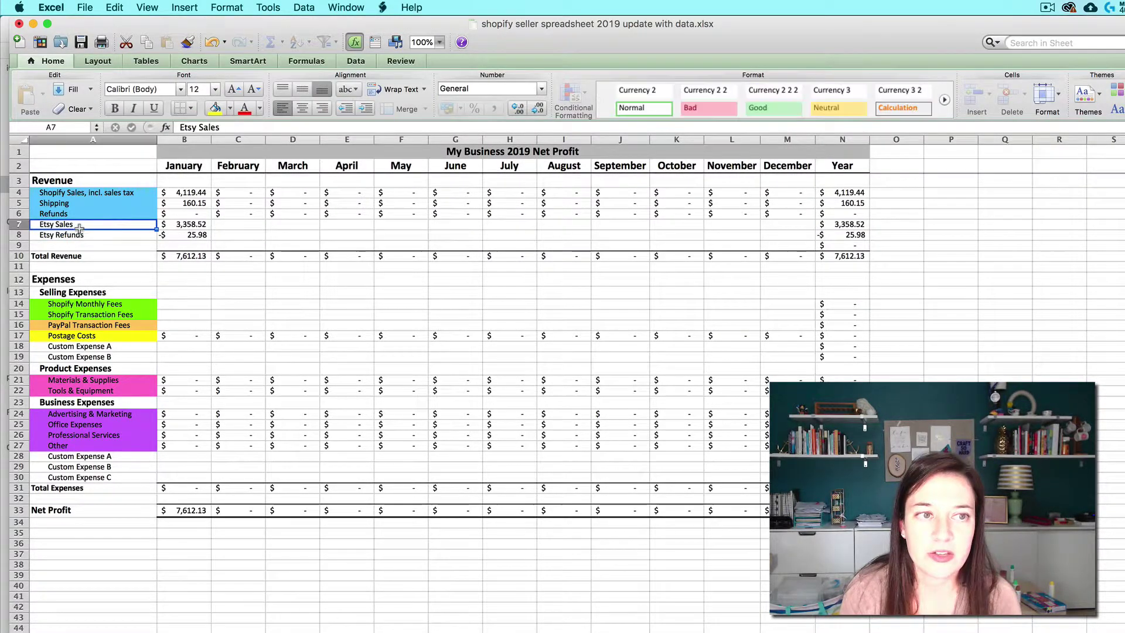
click(17, 235)
Add a Craft Show Sales row with 50 for January.
click(53, 245)
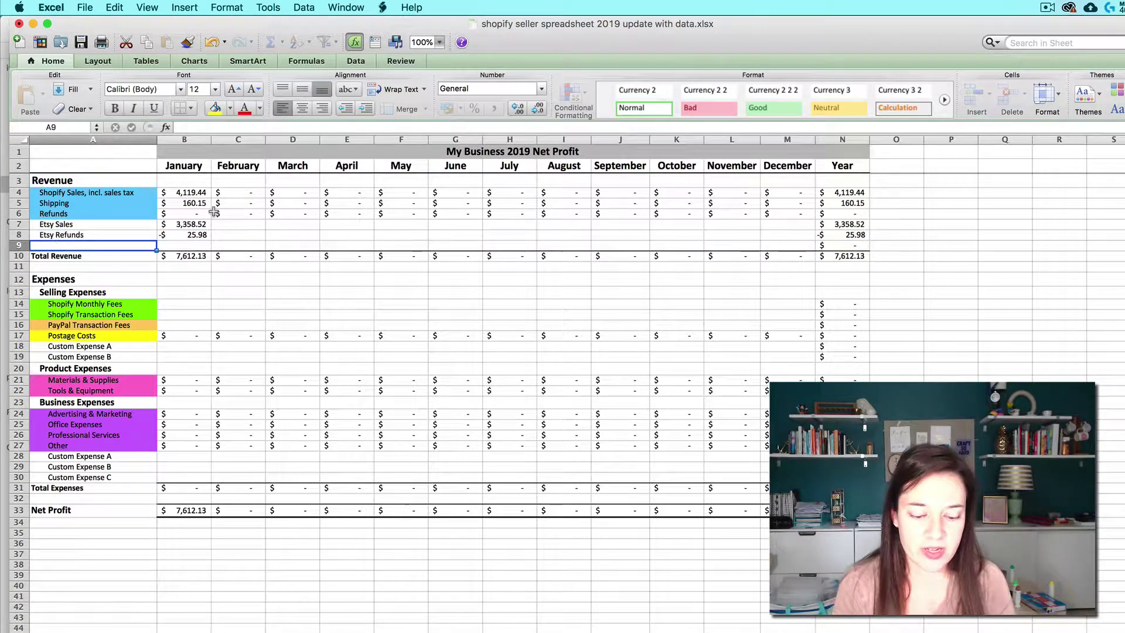
text(Craft Show)
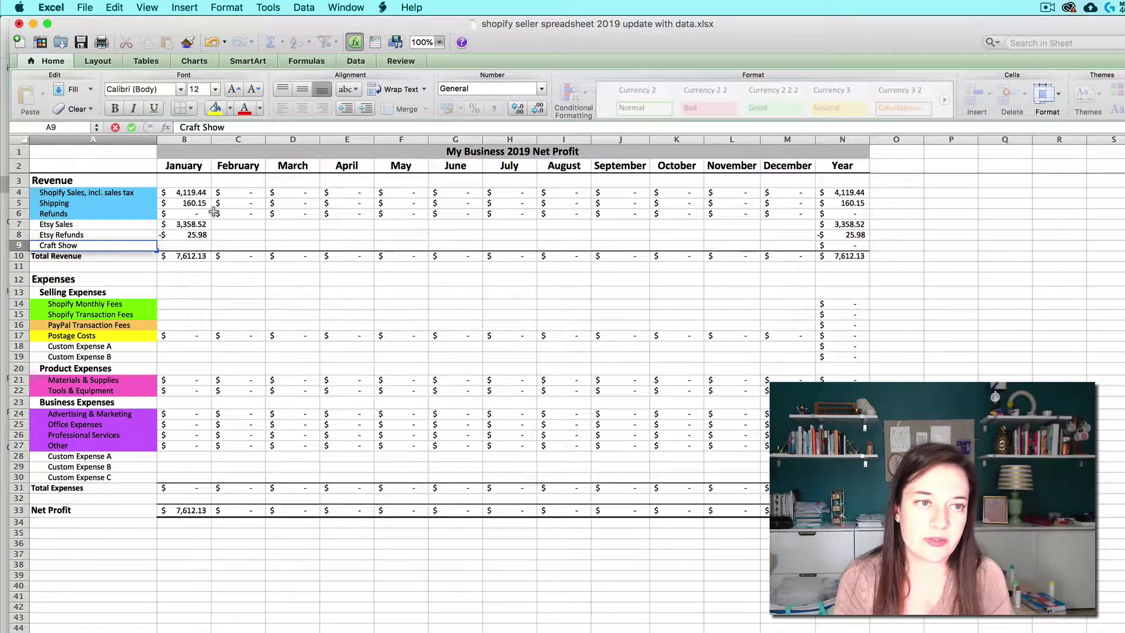
text( Sales)
key(Tab)
text(50)
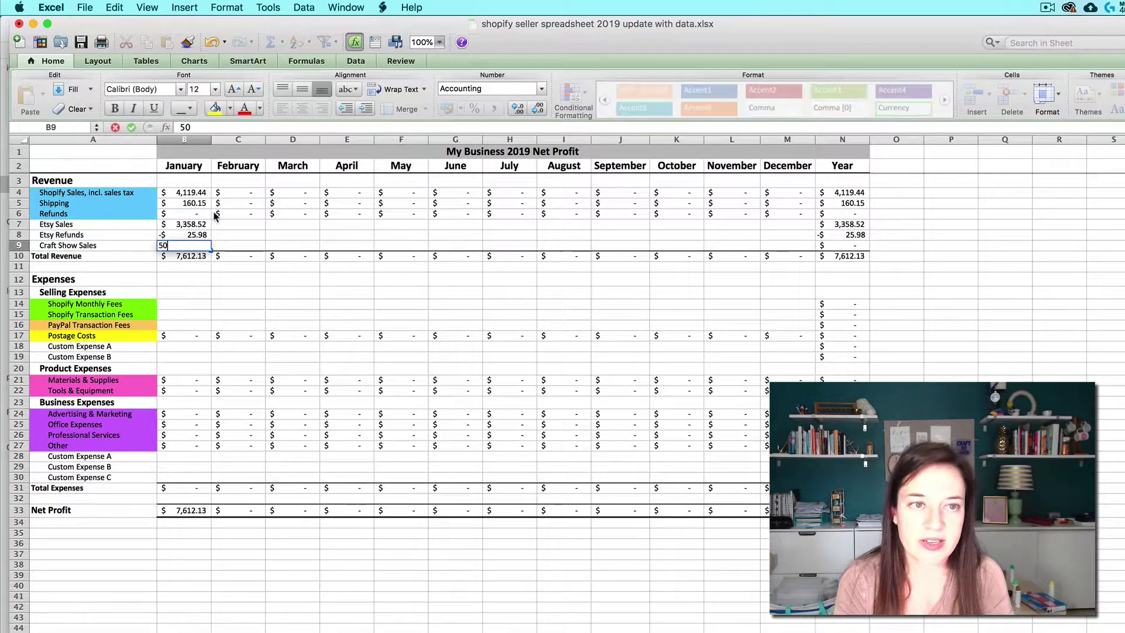
key(Return)
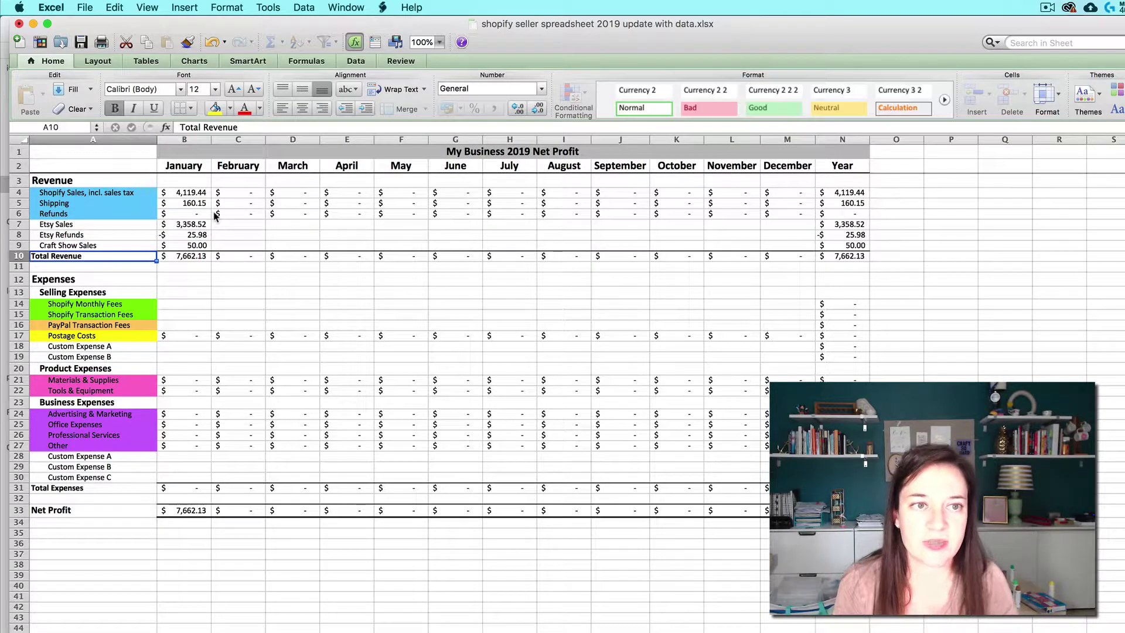
click(17, 256)
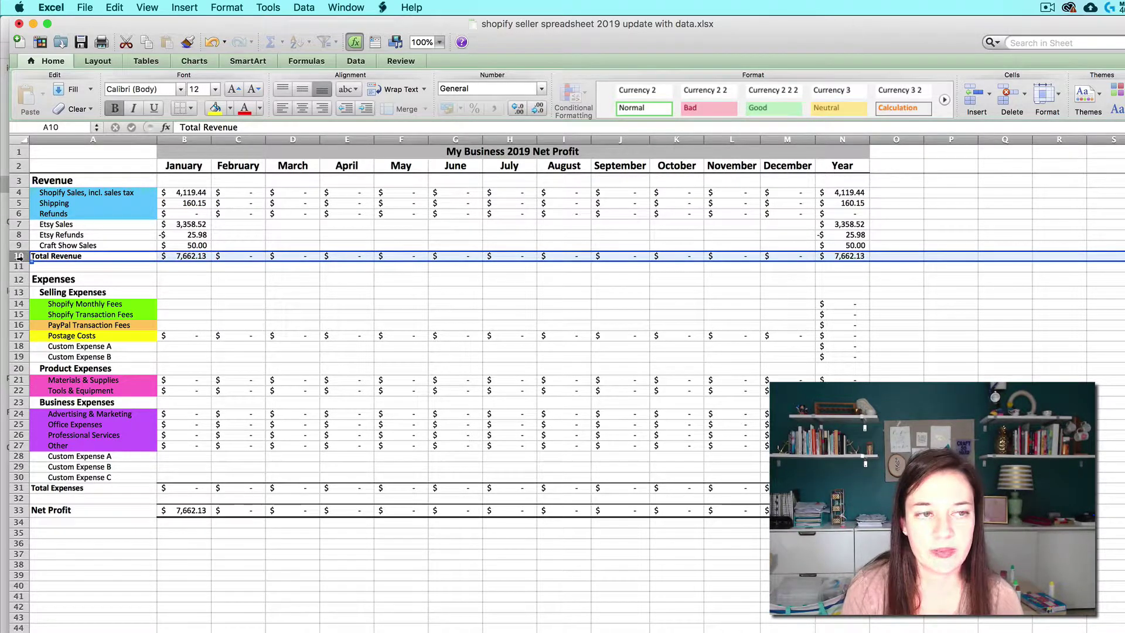
Insert a Square Sales row above Total Revenue with 100 for January.
right_click(19, 258)
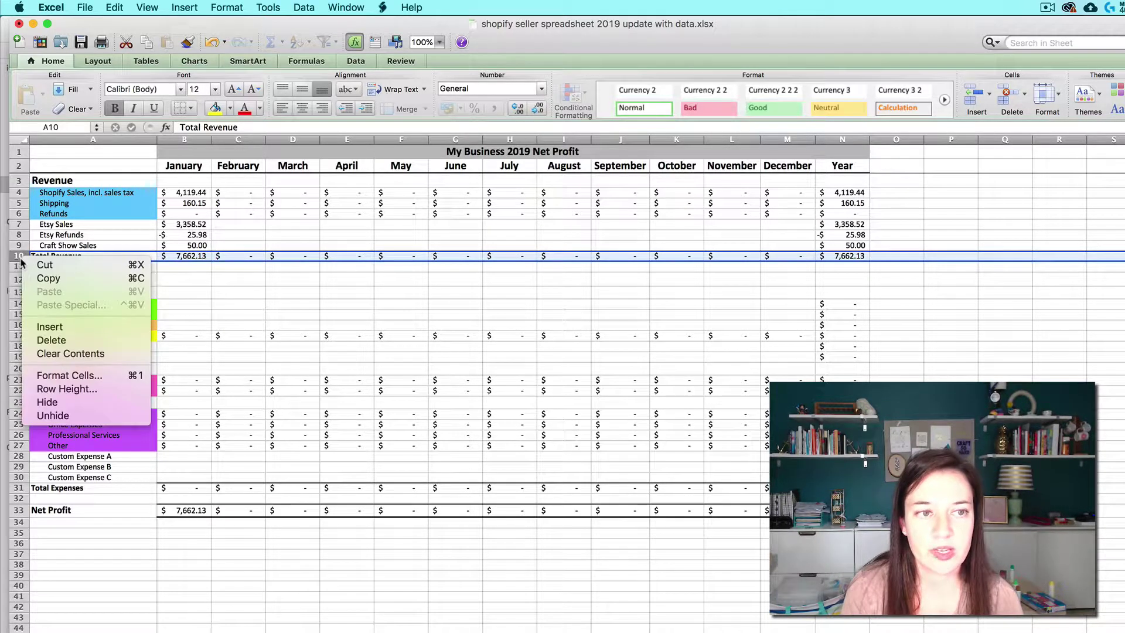
click(40, 327)
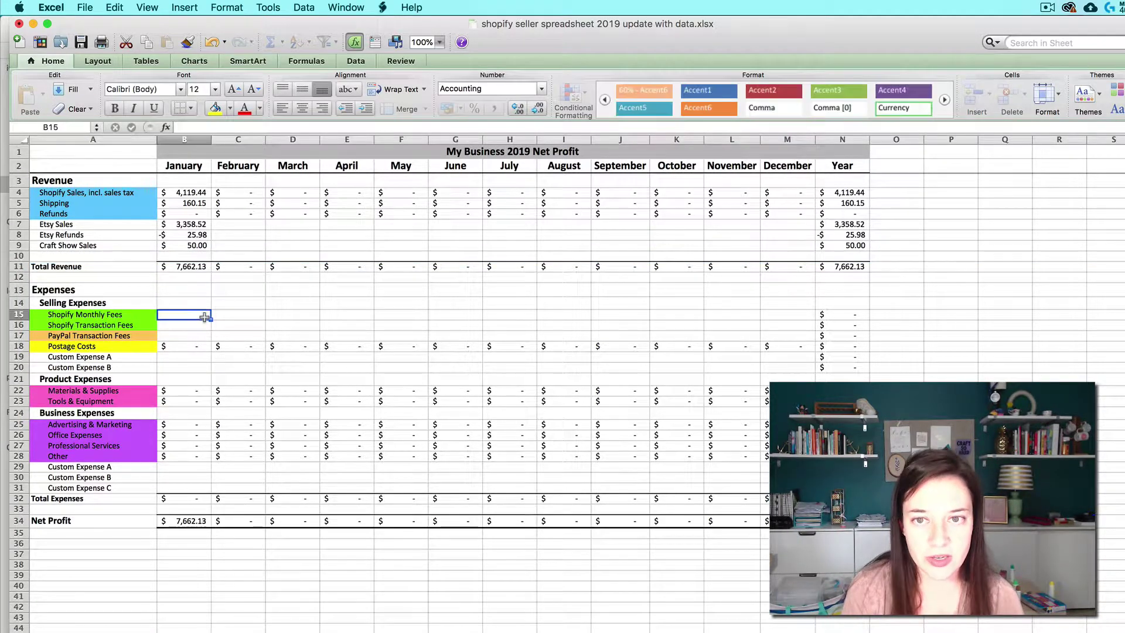
click(129, 256)
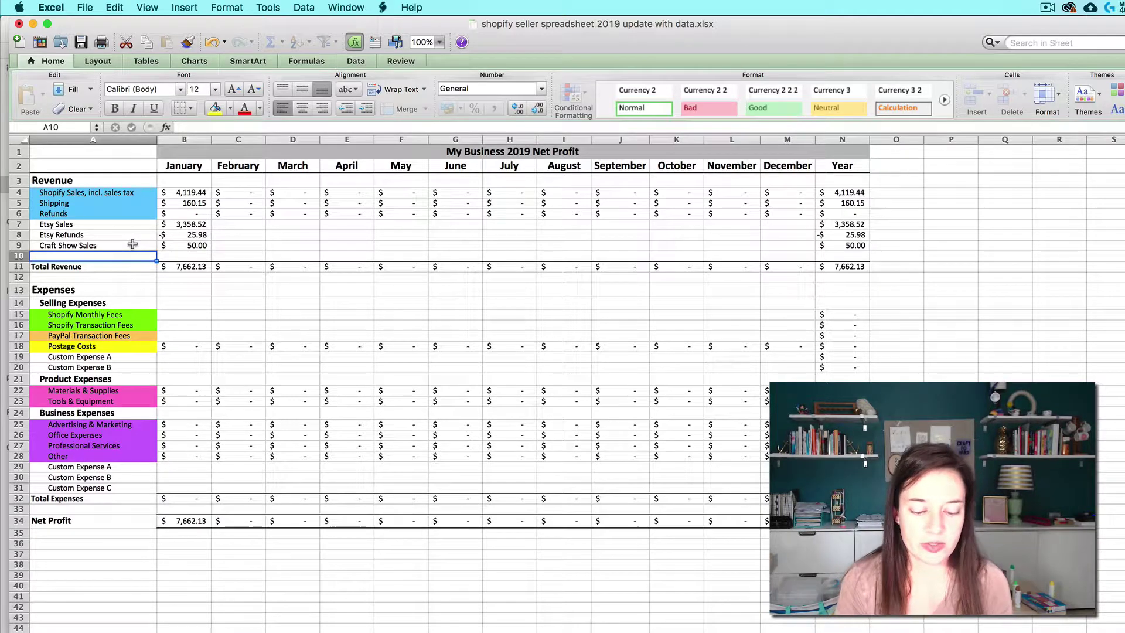
text(Square)
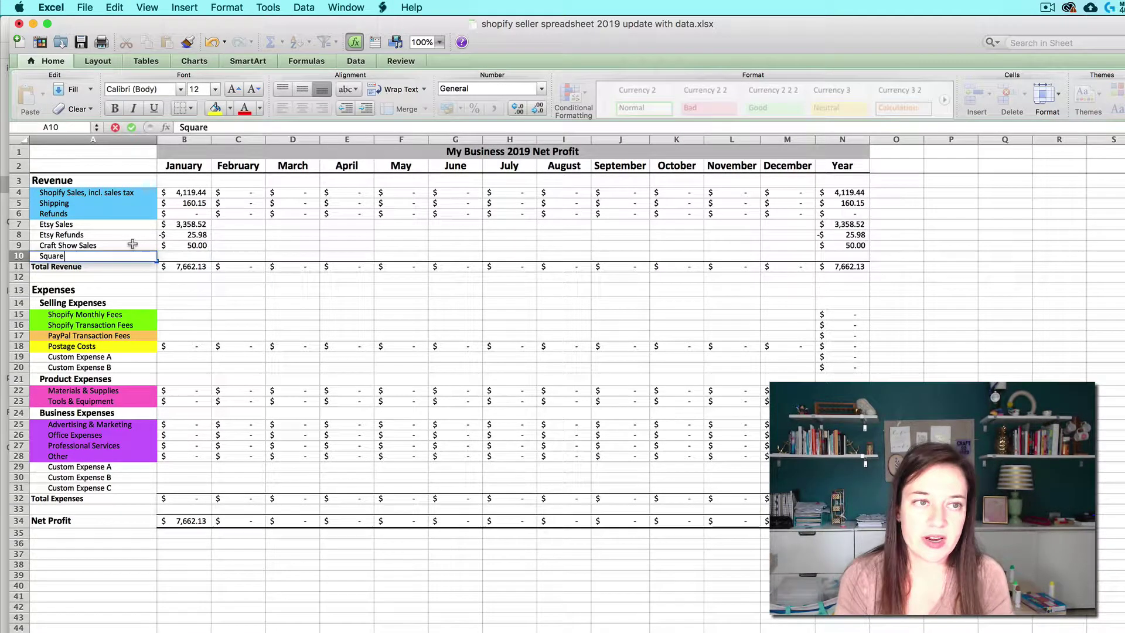
text( Sales)
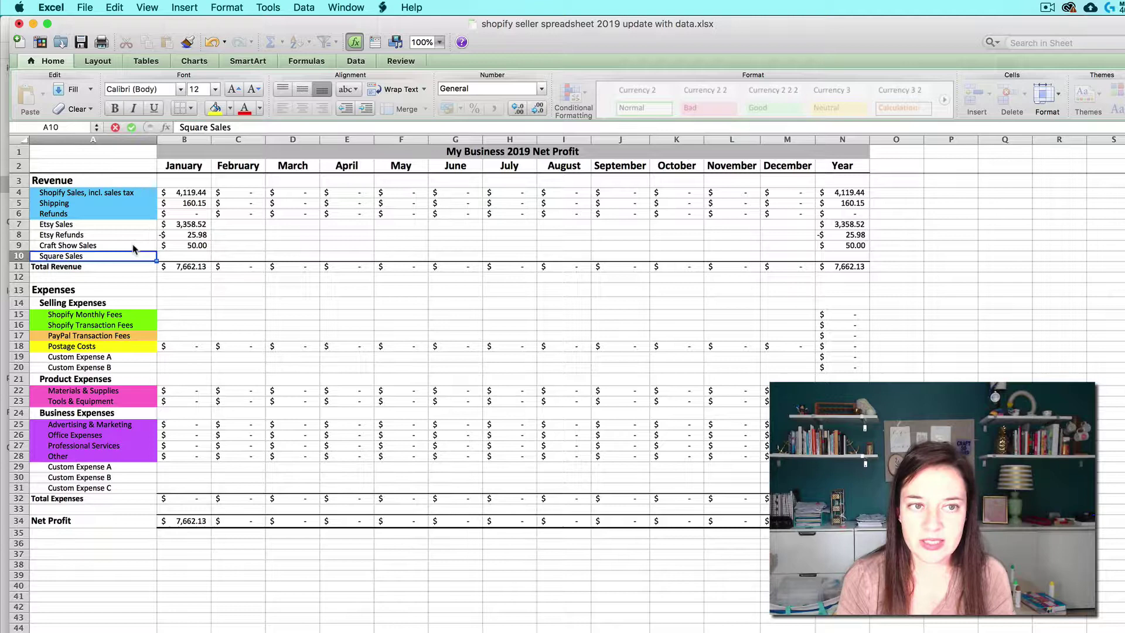
key(Tab)
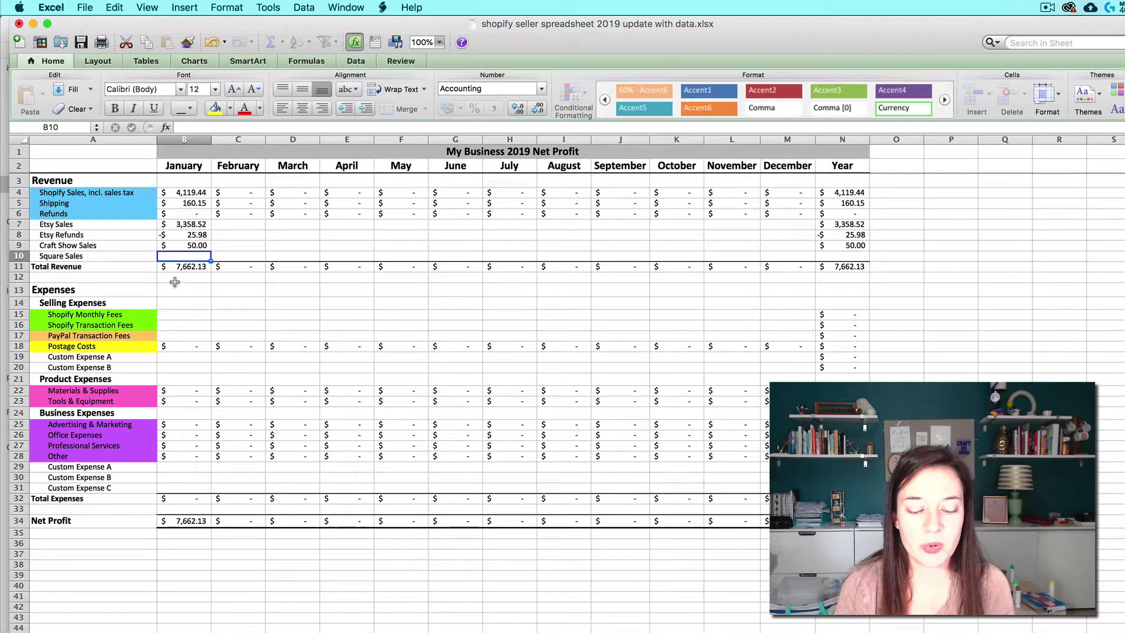
text(100)
key(Return)
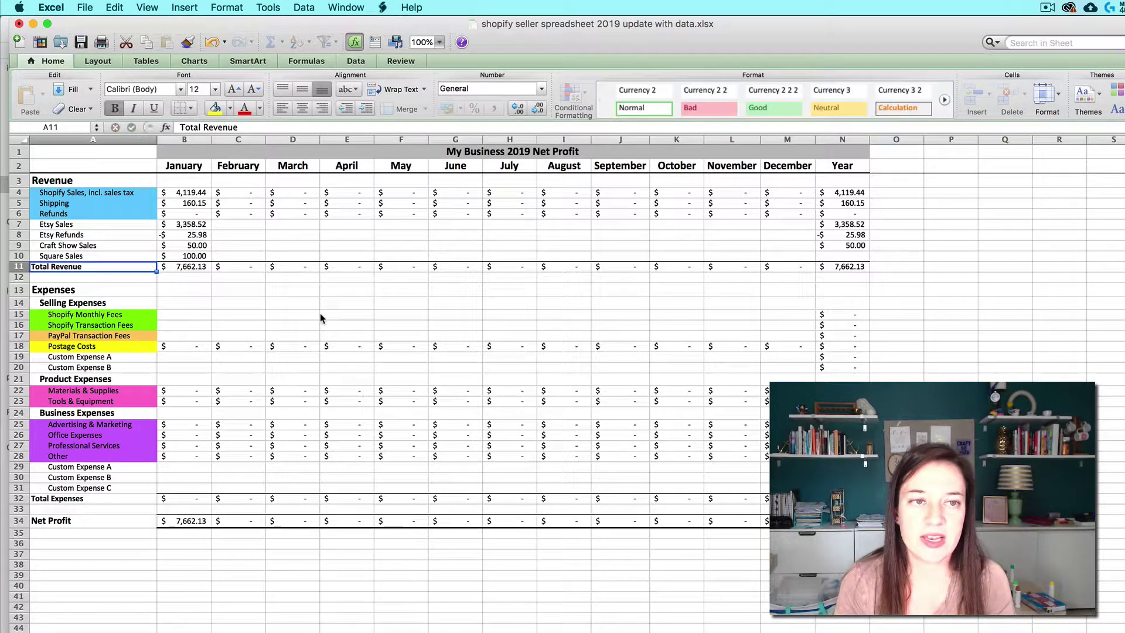
Attempt to edit the January Total Revenue formula, triggering the protected-cells warning.
drag(176, 268, 853, 252)
click(853, 256)
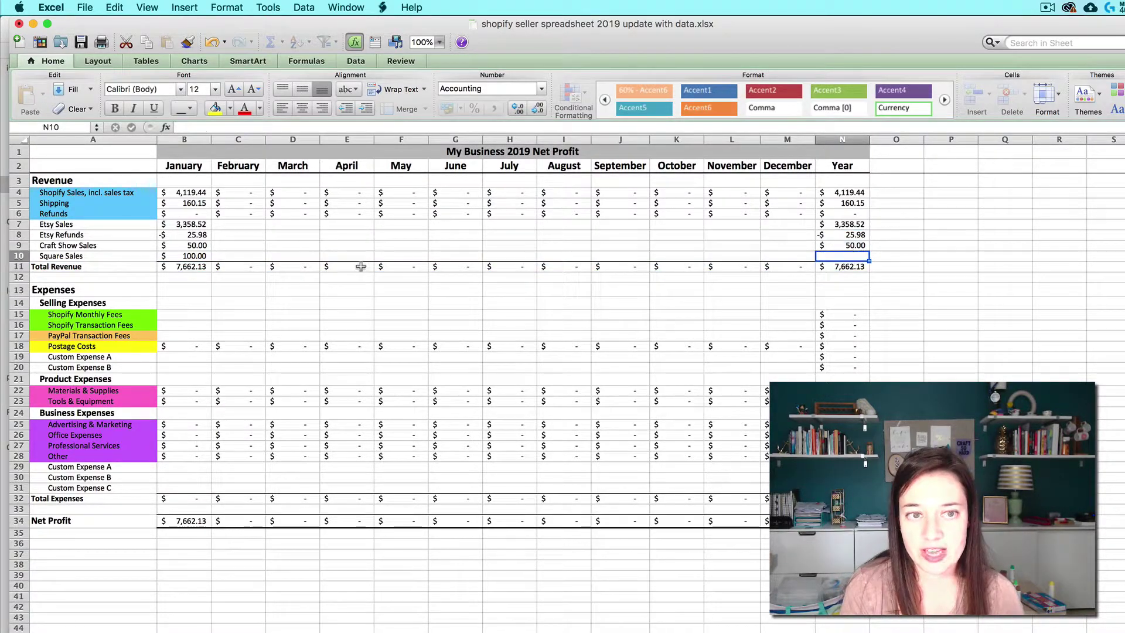
click(183, 268)
click(209, 143)
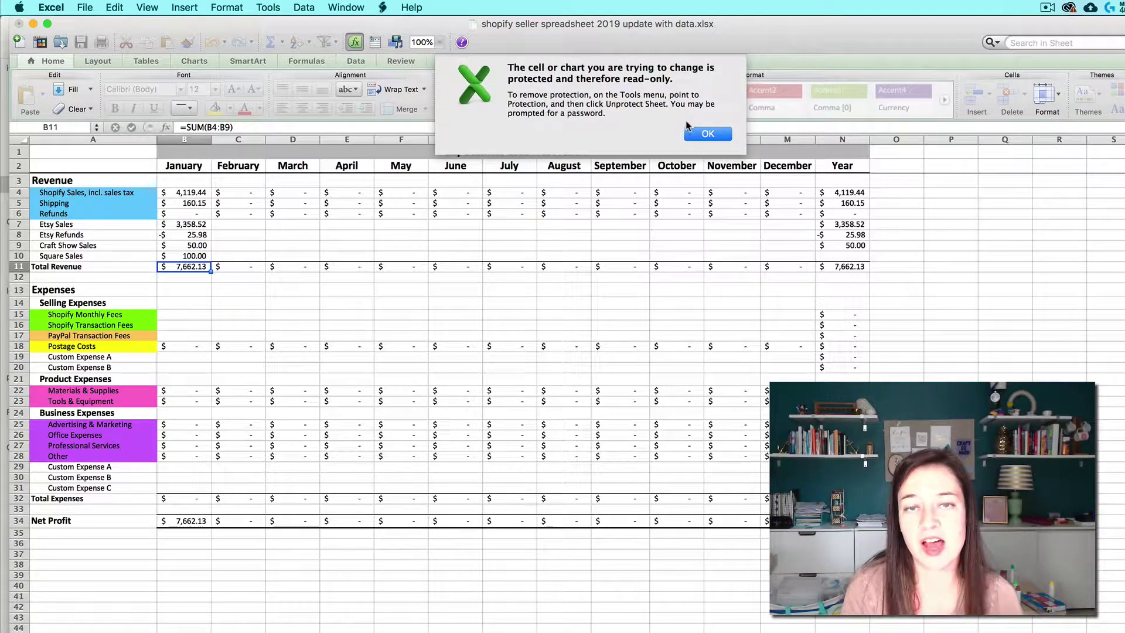
Dismiss the protection warning and unprotect the sheet via the Review tools.
click(694, 135)
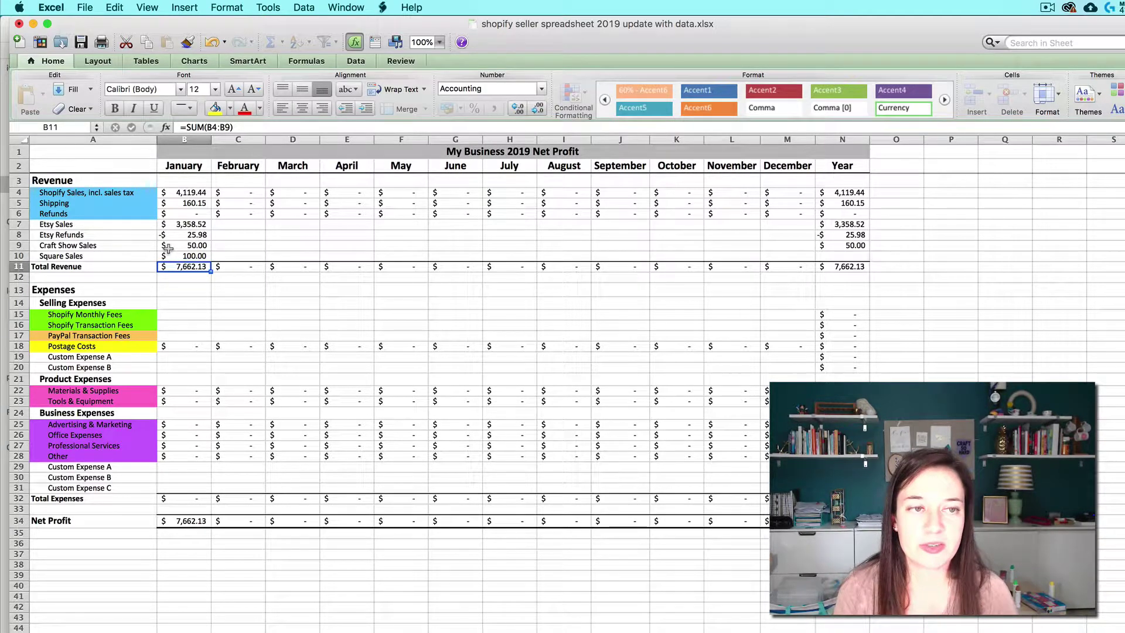
click(401, 62)
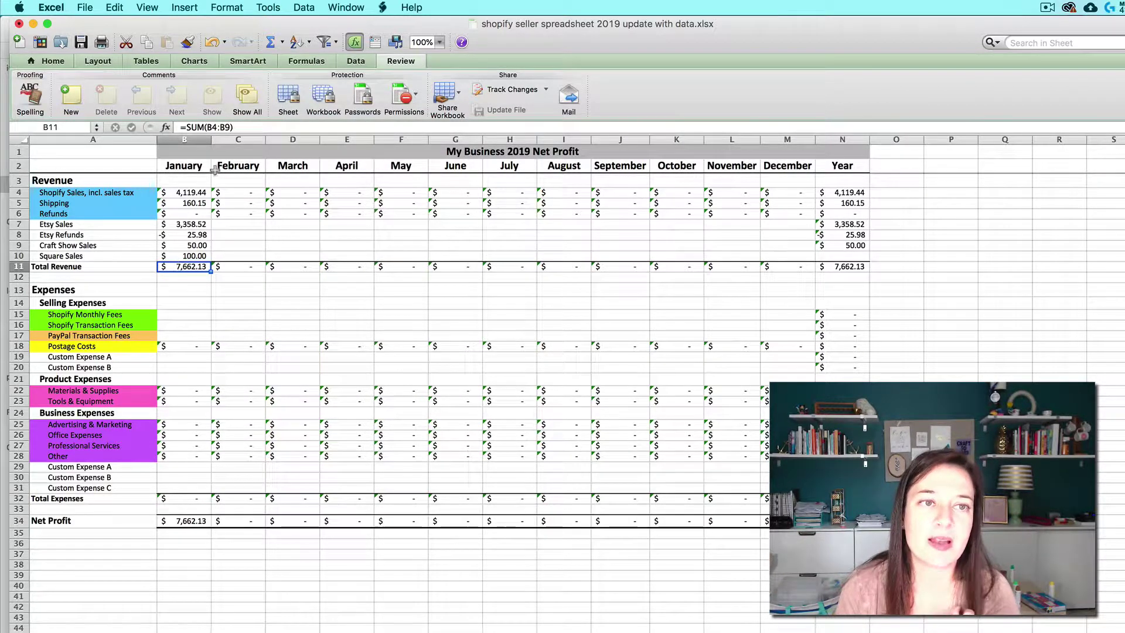
Change January Total Revenue to =SUM(B4:B10) and fill it across row 11 to the Year column.
click(217, 127)
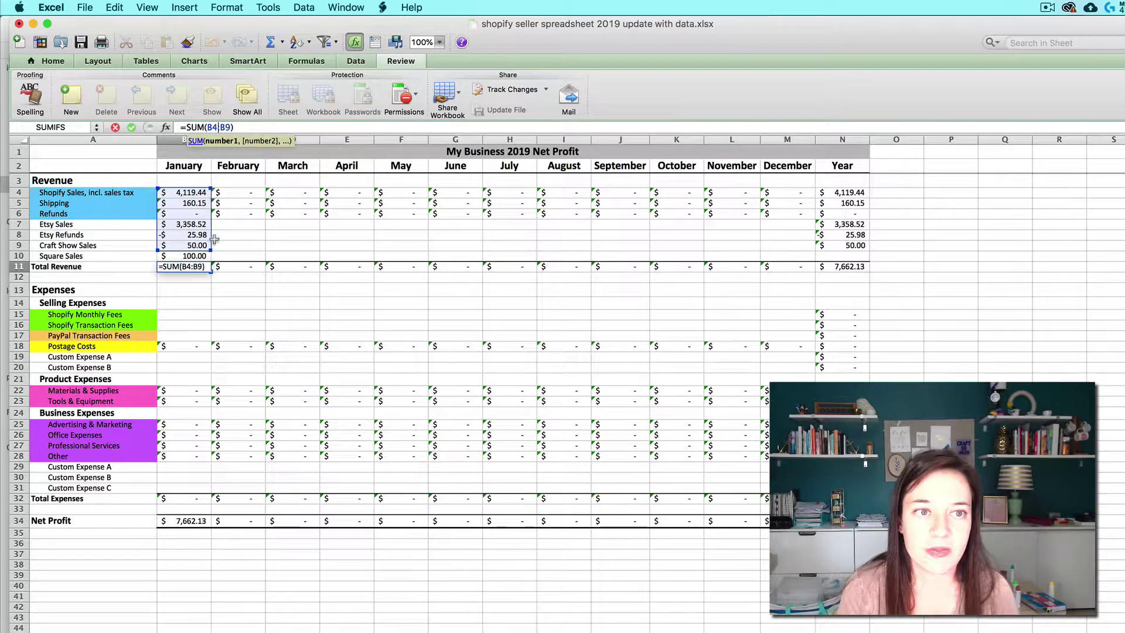
drag(210, 250, 211, 260)
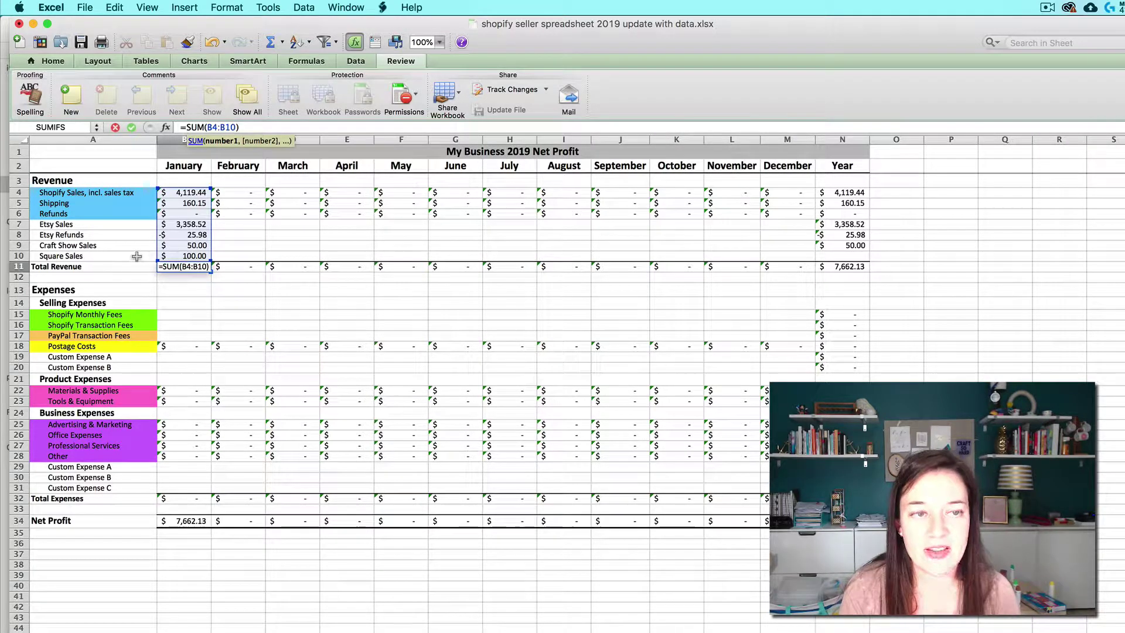
key(Return)
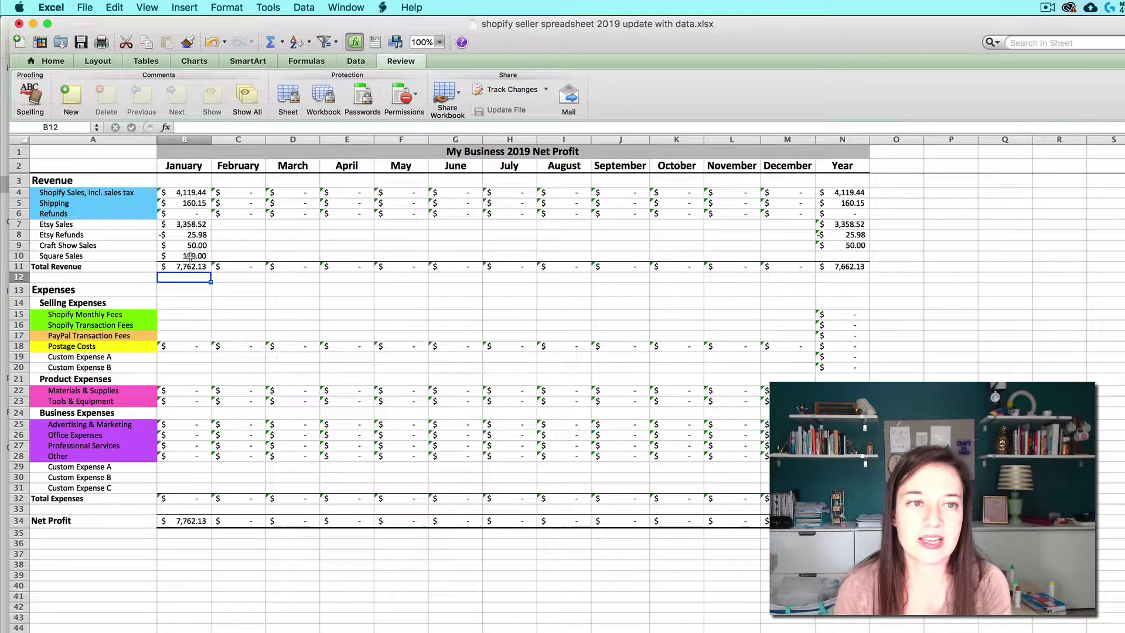
click(191, 266)
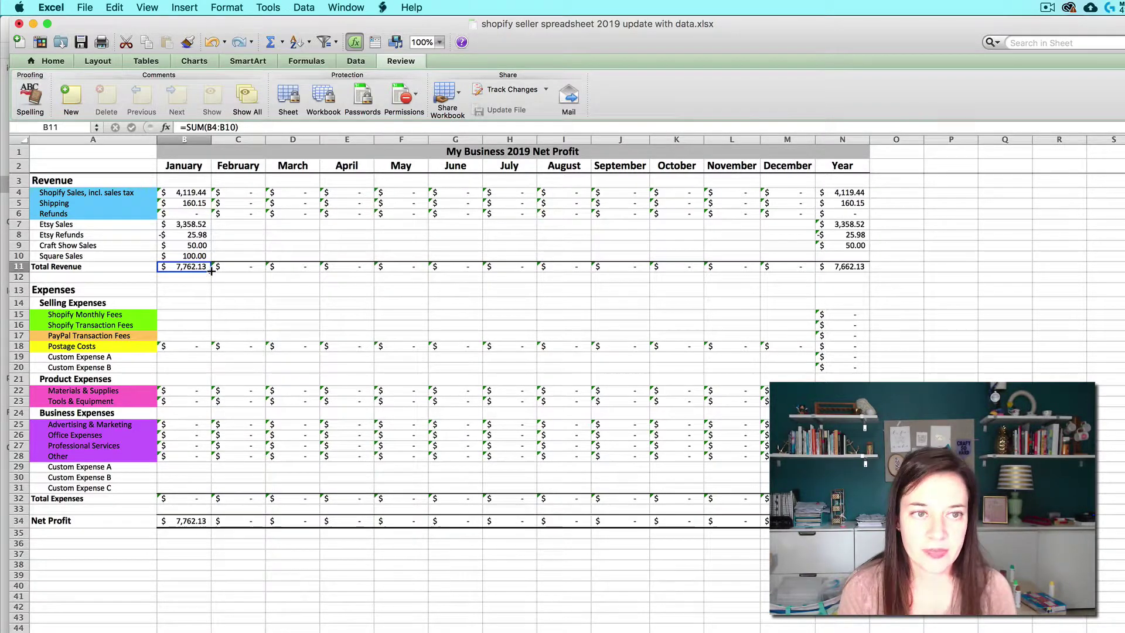
drag(222, 272, 857, 272)
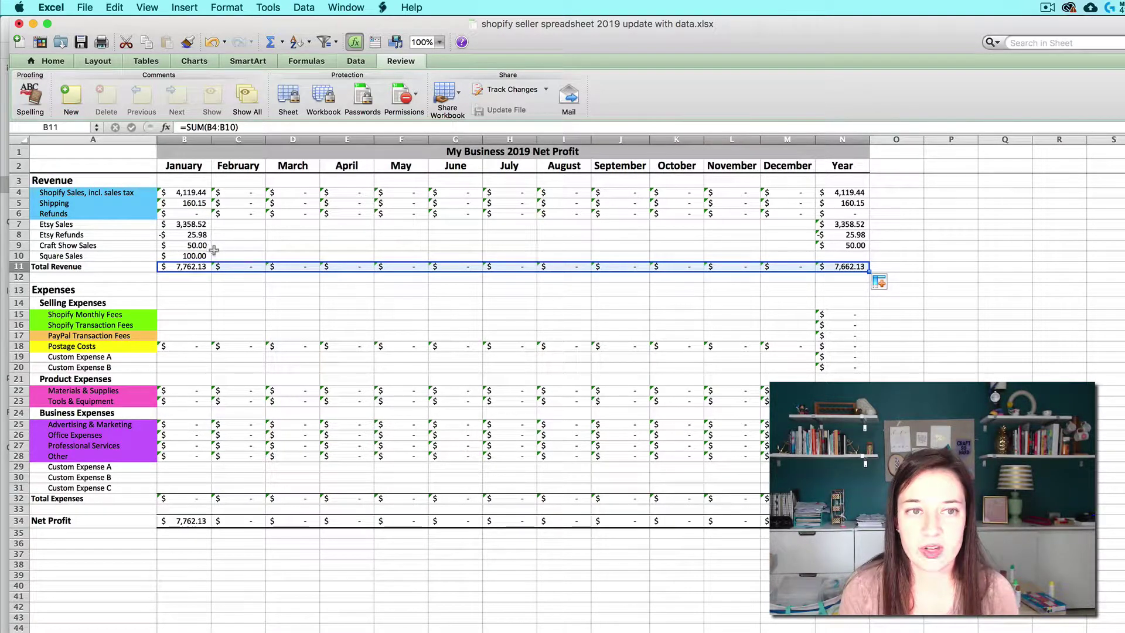
click(231, 267)
click(287, 267)
click(346, 267)
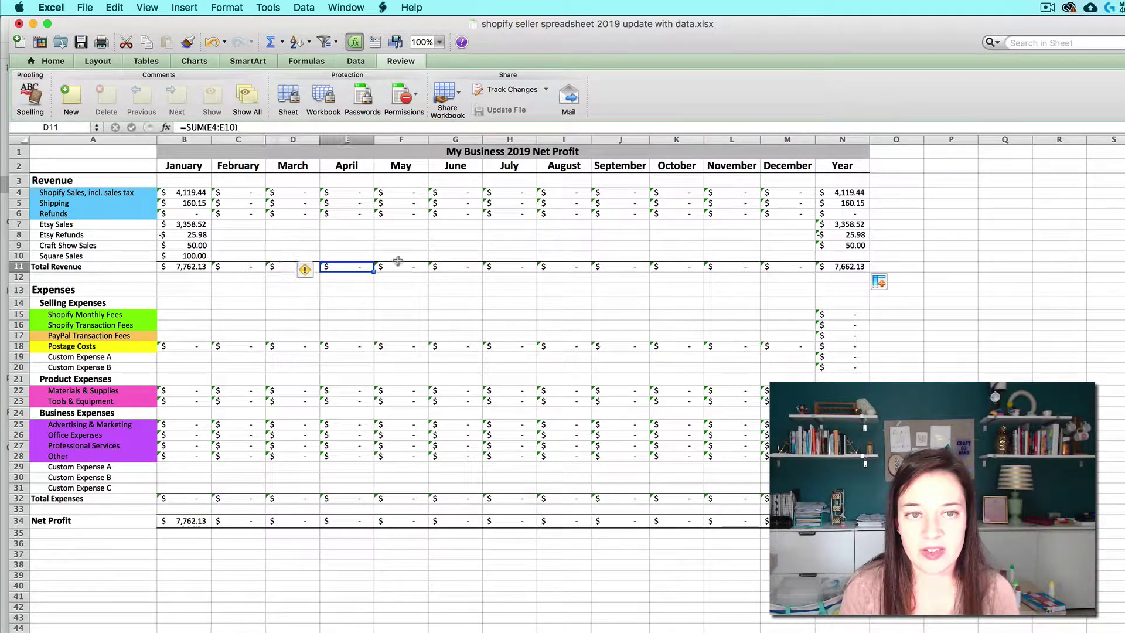
click(839, 266)
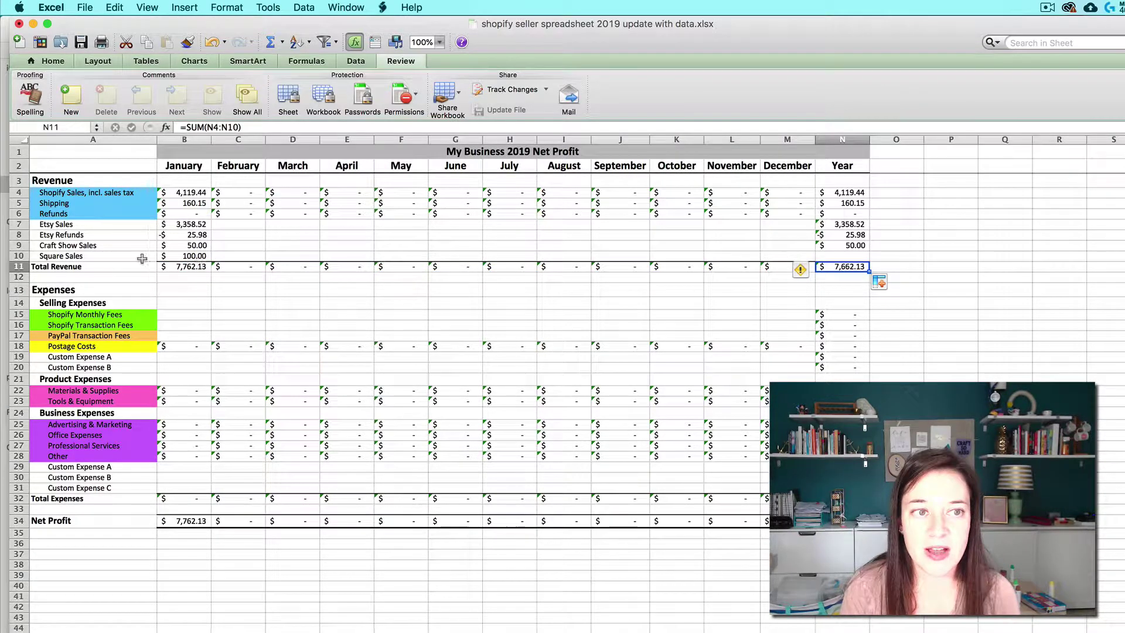
Fill the Year total formula down so Square Sales shows 100.00 for the year.
click(19, 256)
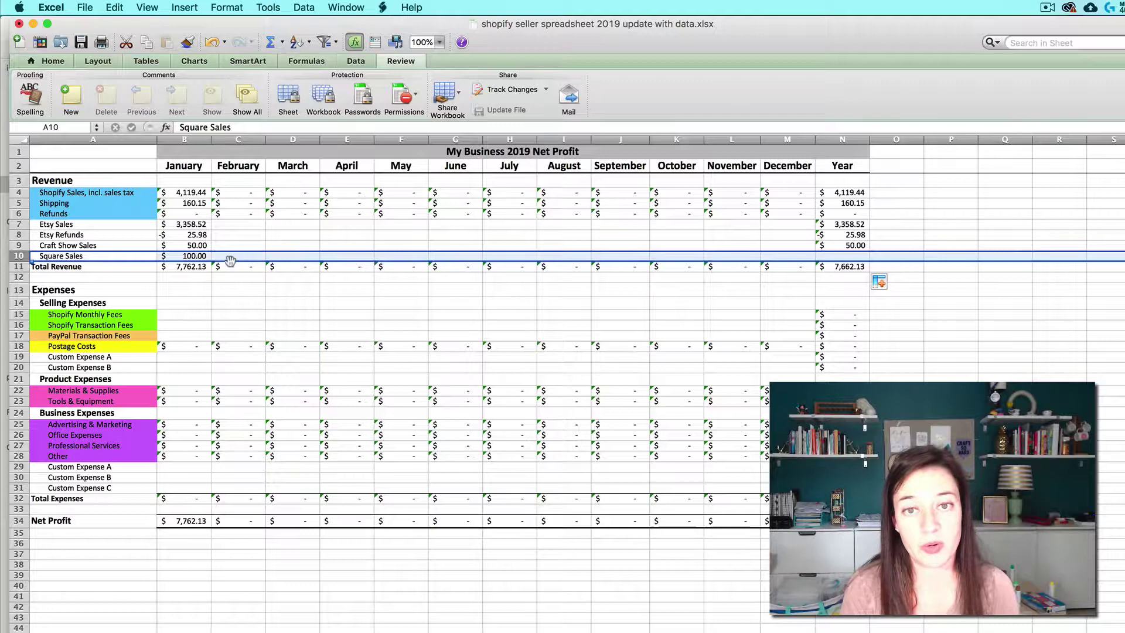
click(835, 245)
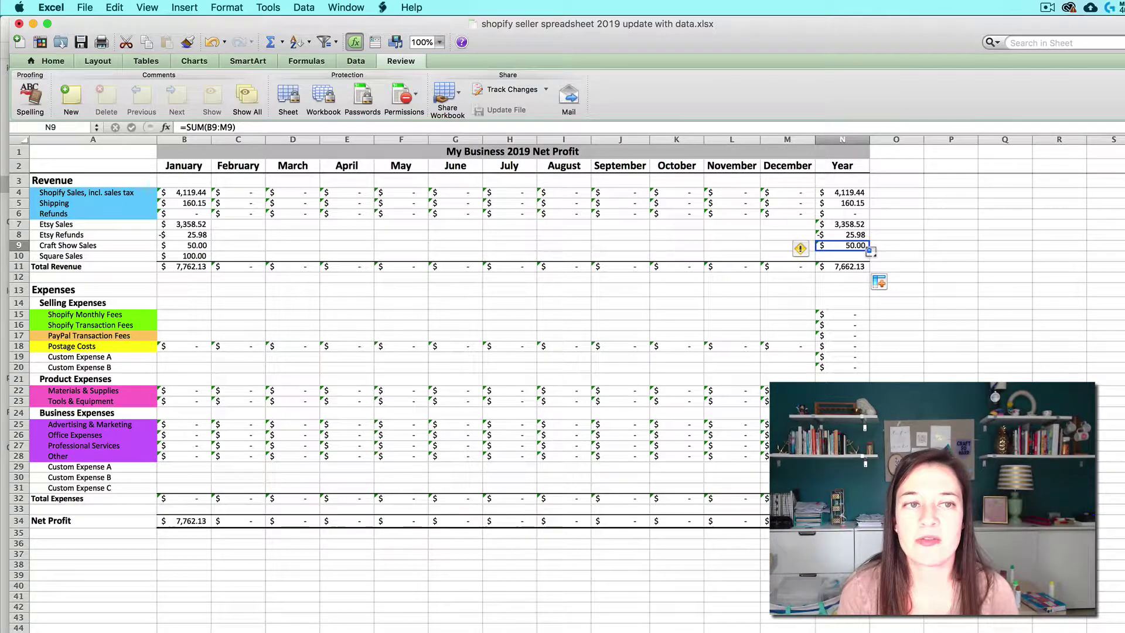
drag(870, 252, 871, 258)
click(844, 256)
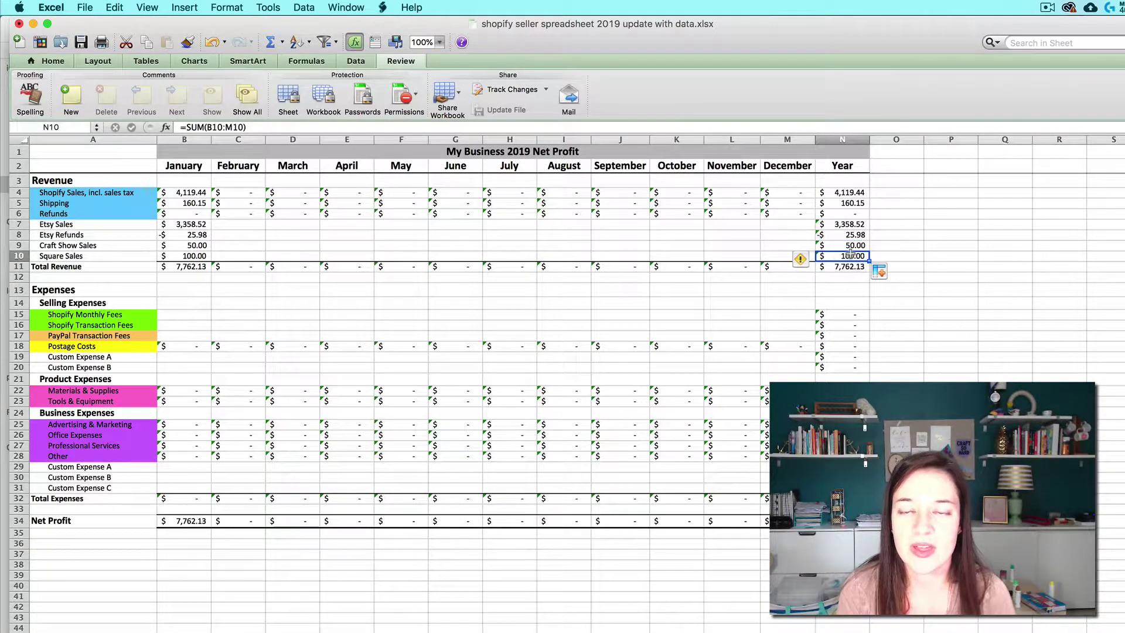
click(184, 258)
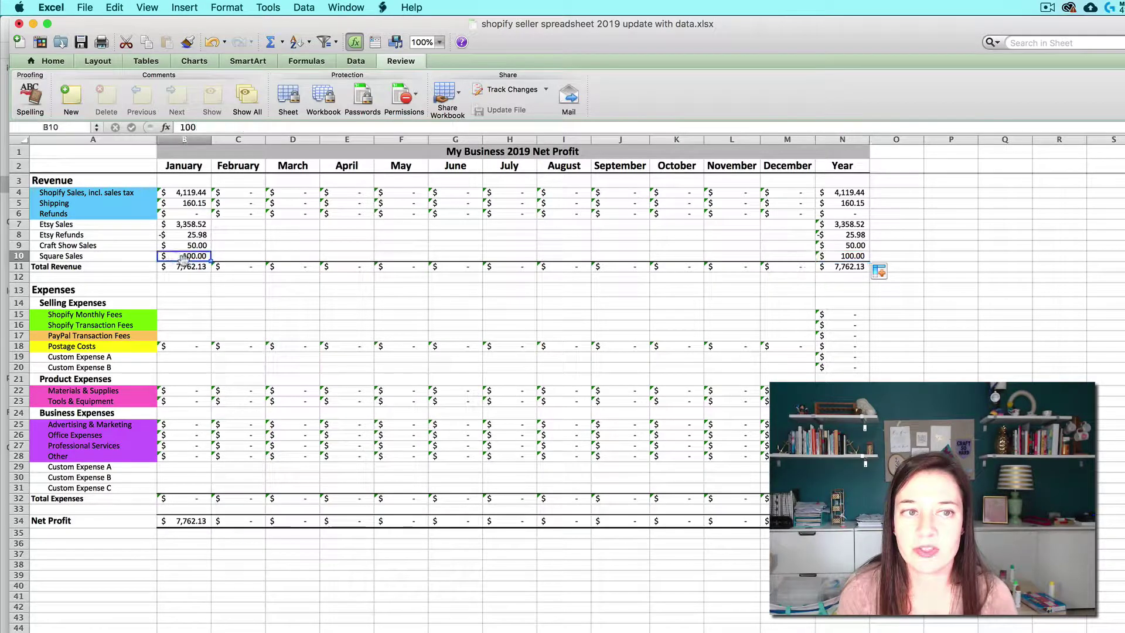
click(845, 256)
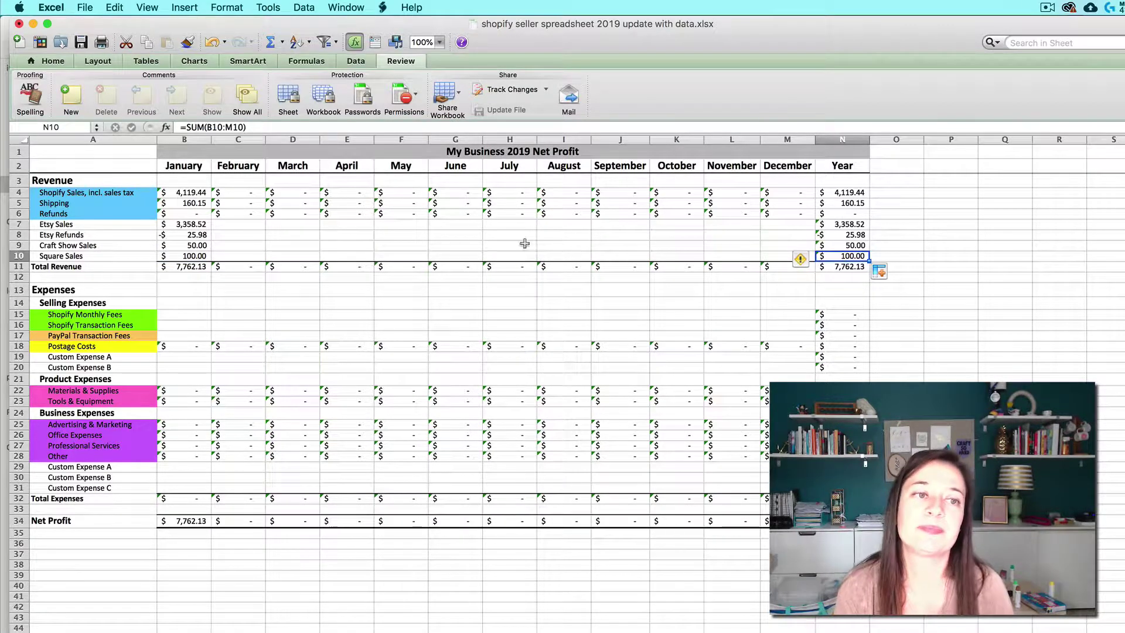
Protect the Net Profit sheet again and bring the Etsy import workbook forward.
click(287, 96)
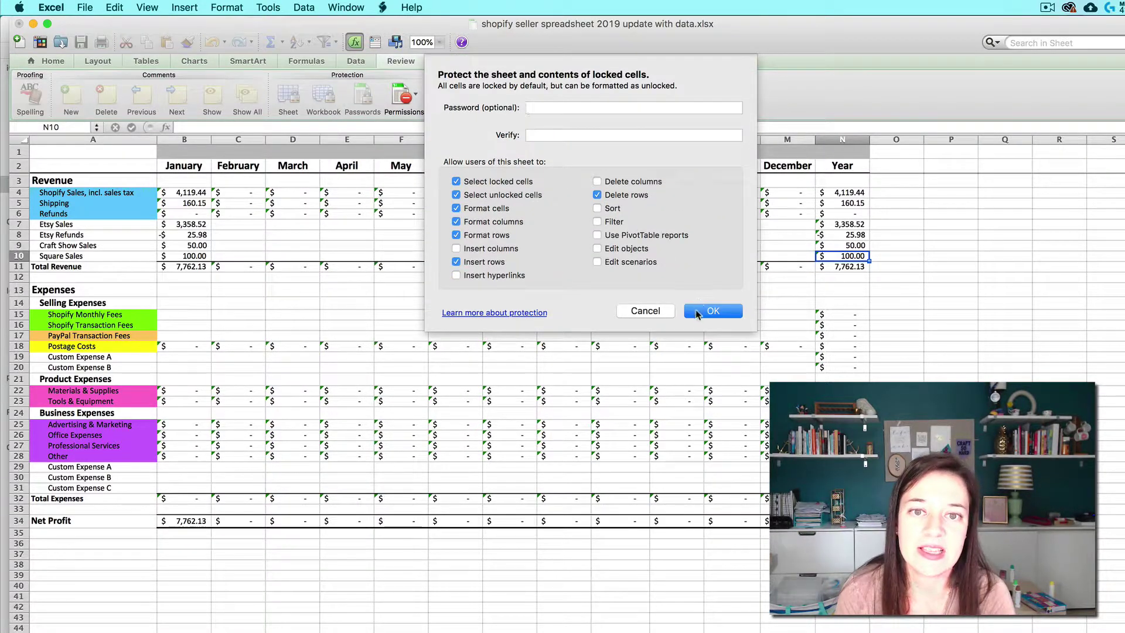
click(698, 312)
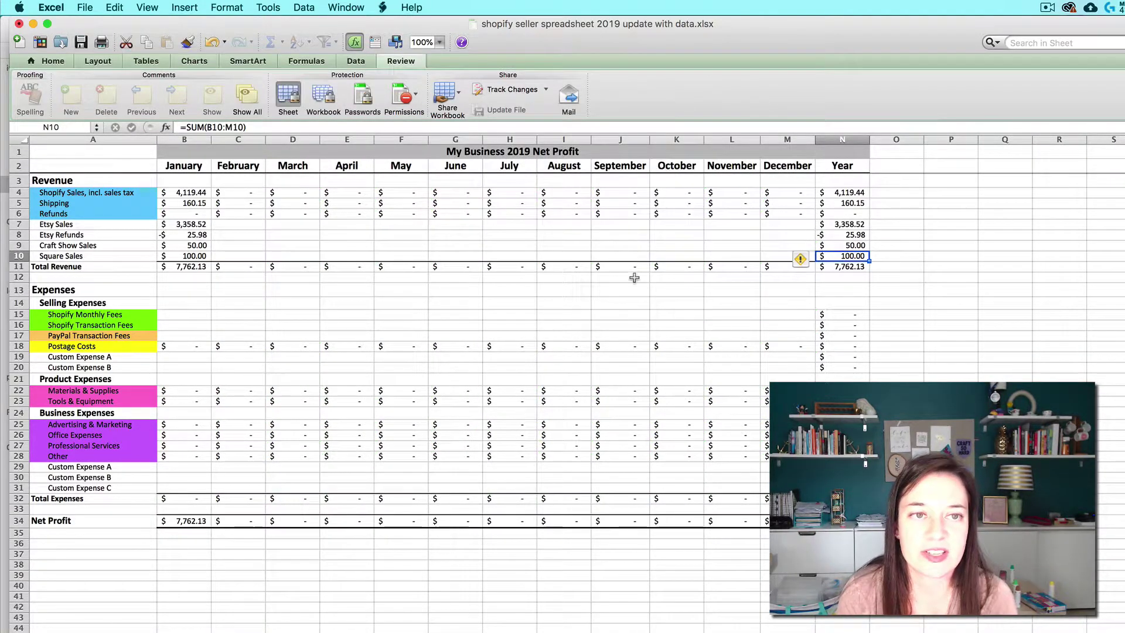
click(236, 246)
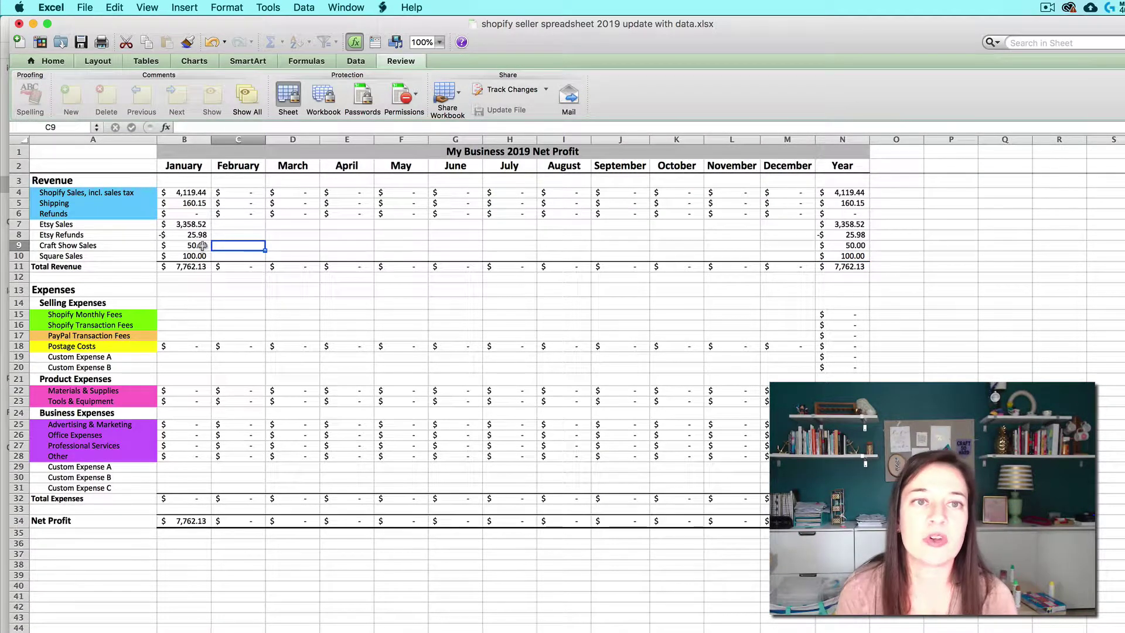
key(super+grave)
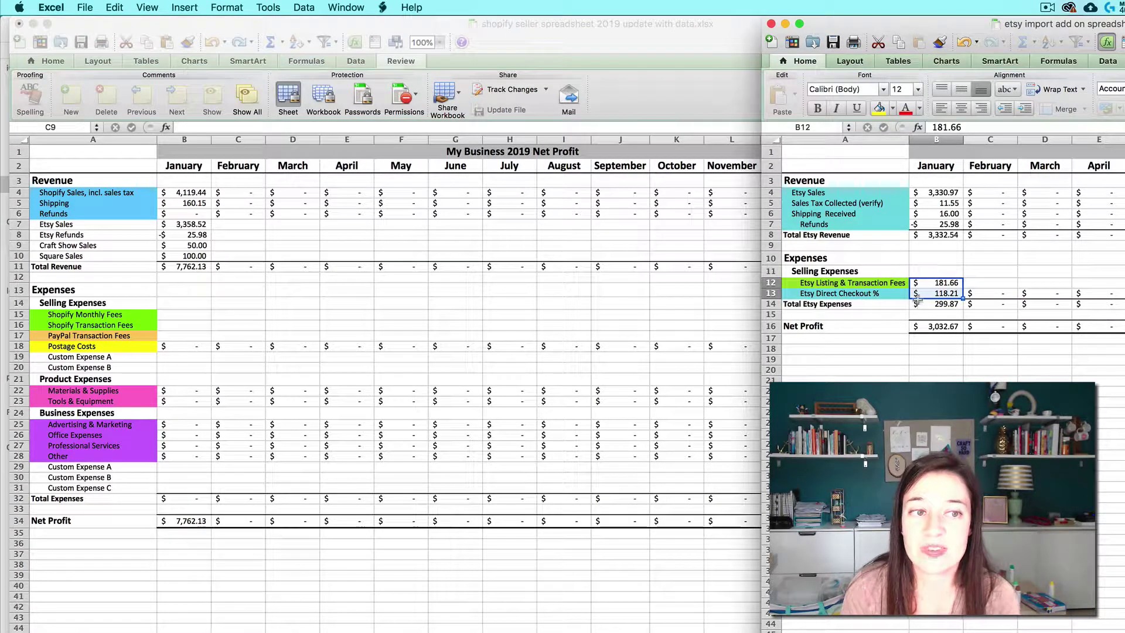
Relabel the Custom Expense A row (row 19) as Etsy fees.
click(71, 359)
drag(71, 357, 76, 369)
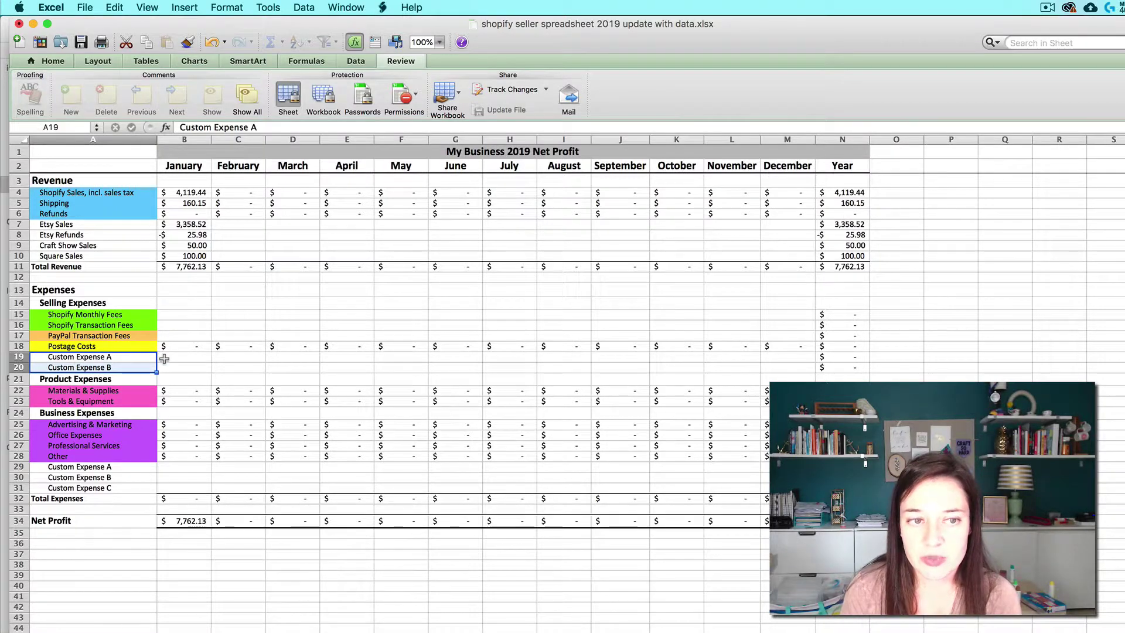
click(136, 359)
key(super+grave)
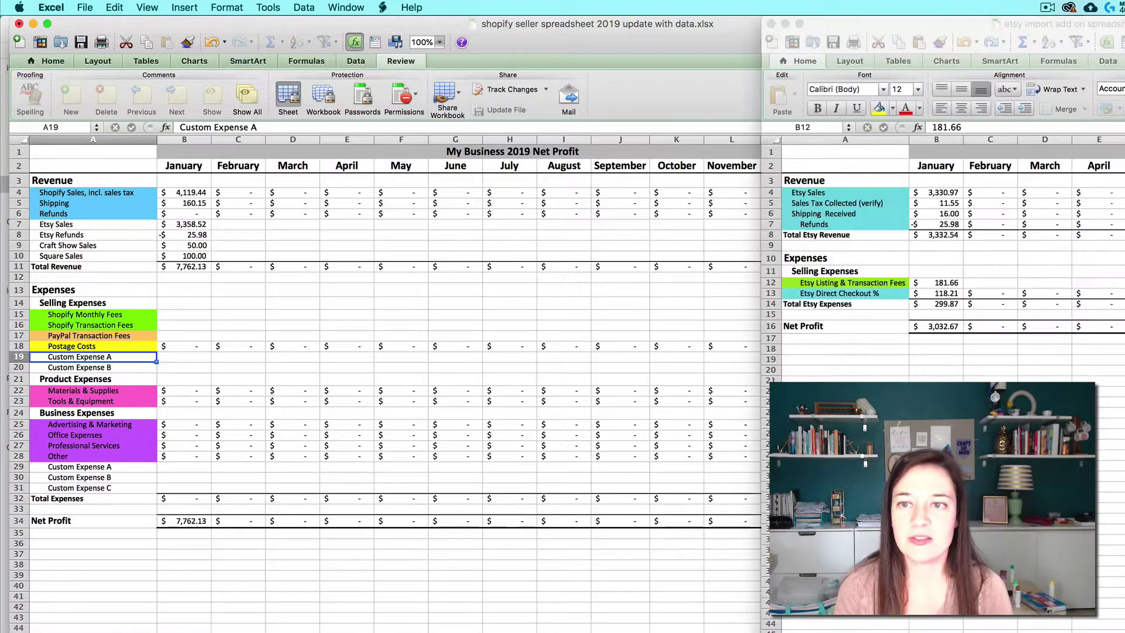
click(77, 357)
text(Etsy fees)
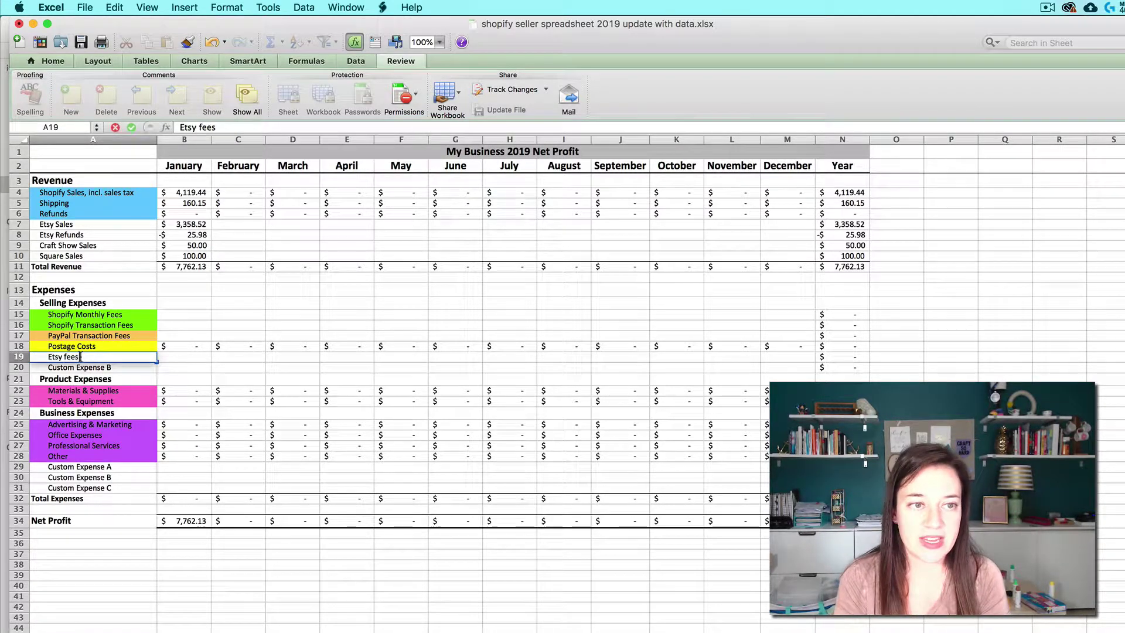
key(Tab)
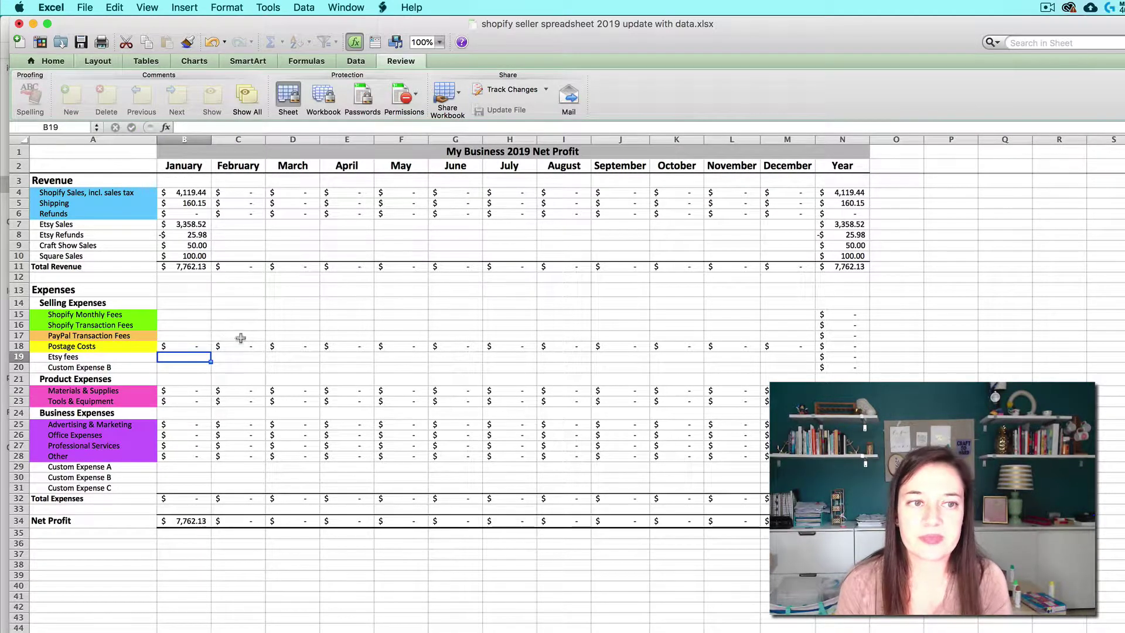
Enter the Etsy workbook's Total Etsy Expenses, 299.87, as January Etsy fees.
key(super+grave)
click(937, 303)
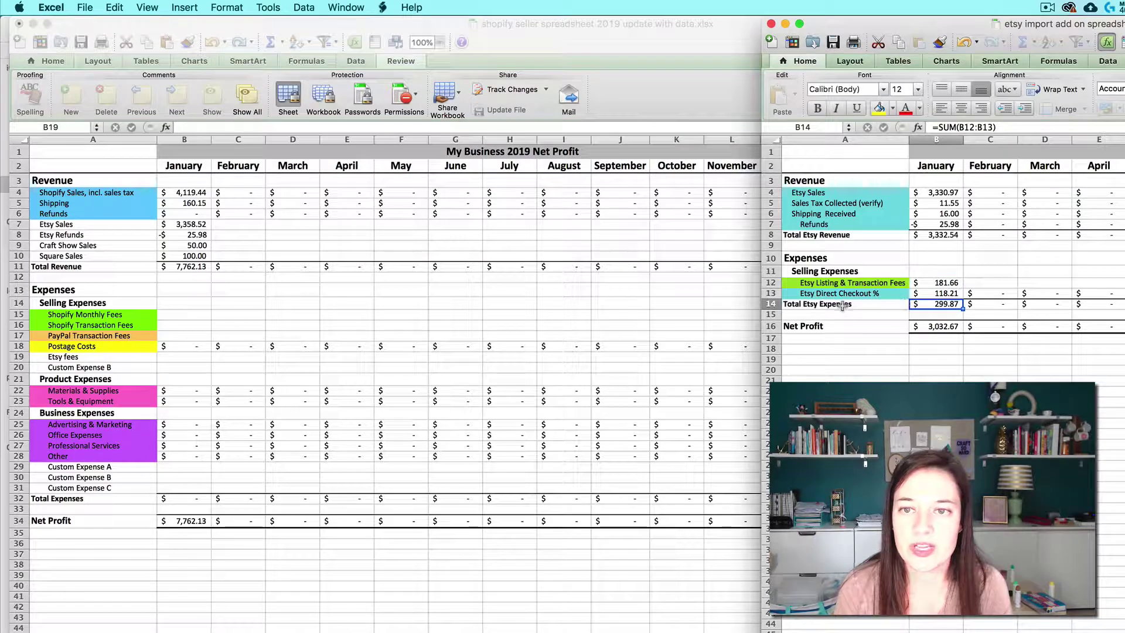
click(188, 356)
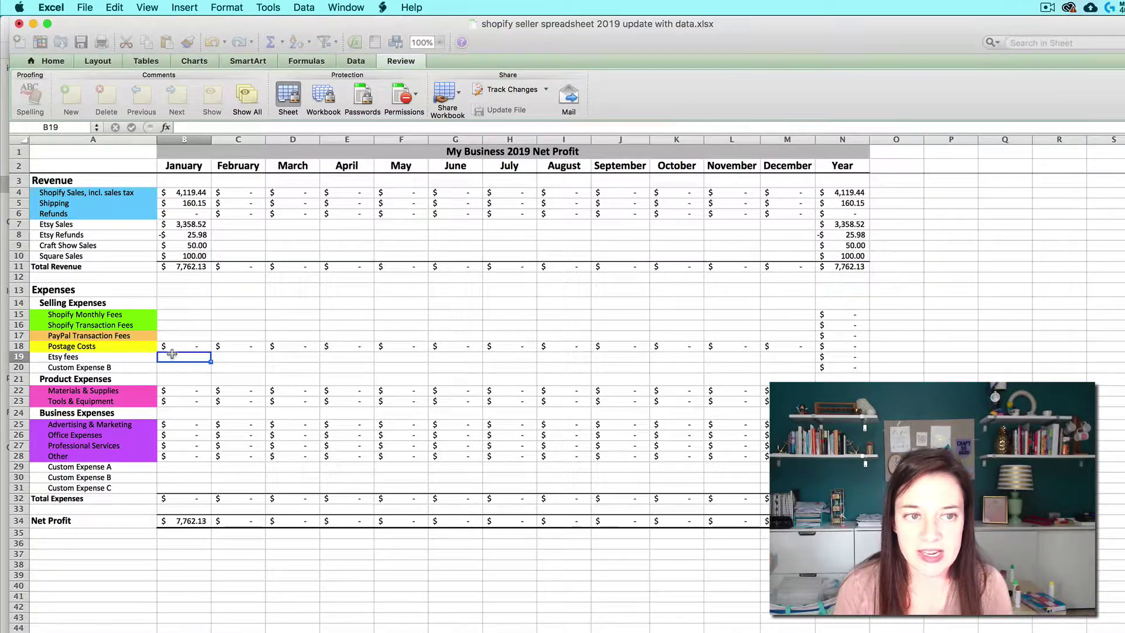
text(299.)
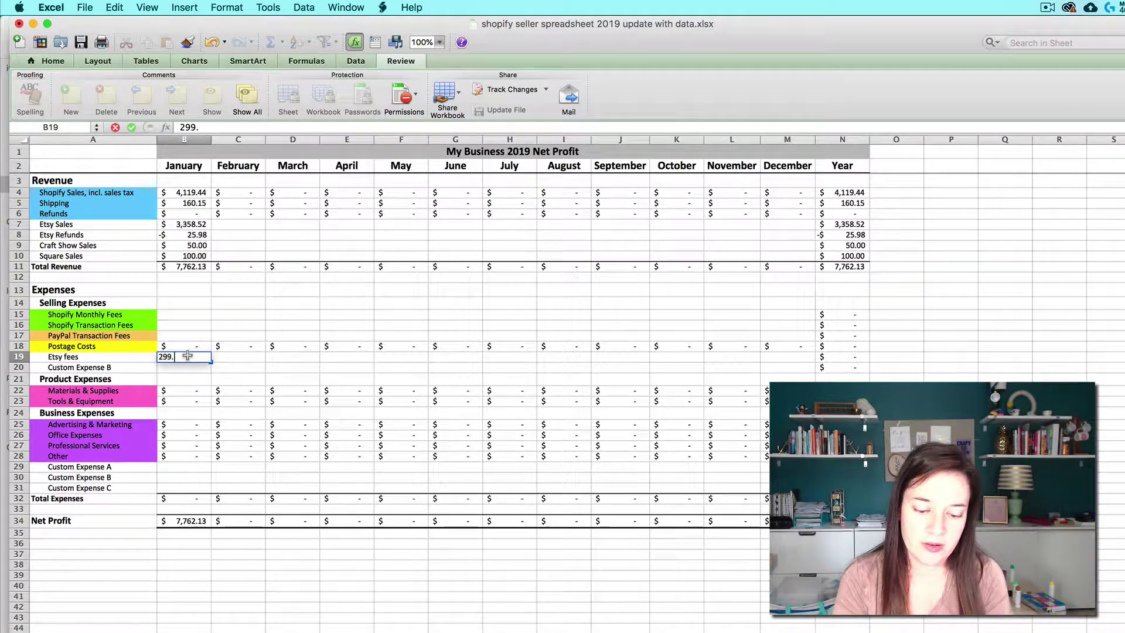
text(87)
key(Return)
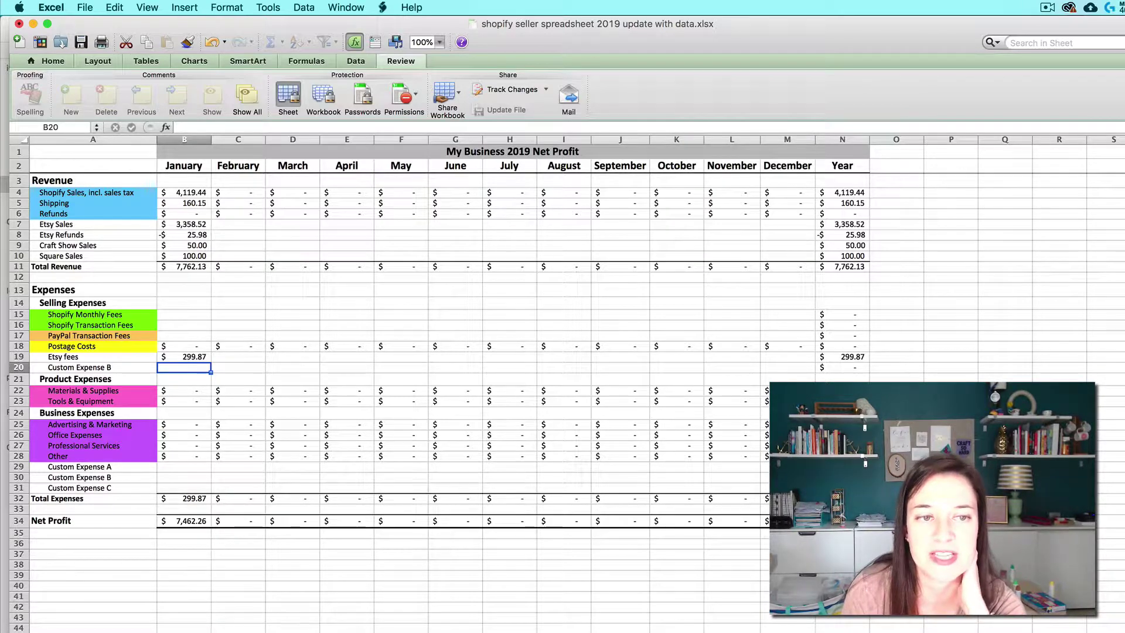
Compare the Etsy workbook's Sales Tax and state count sheets with the Shopify workbook's sheets.
key(super+grave)
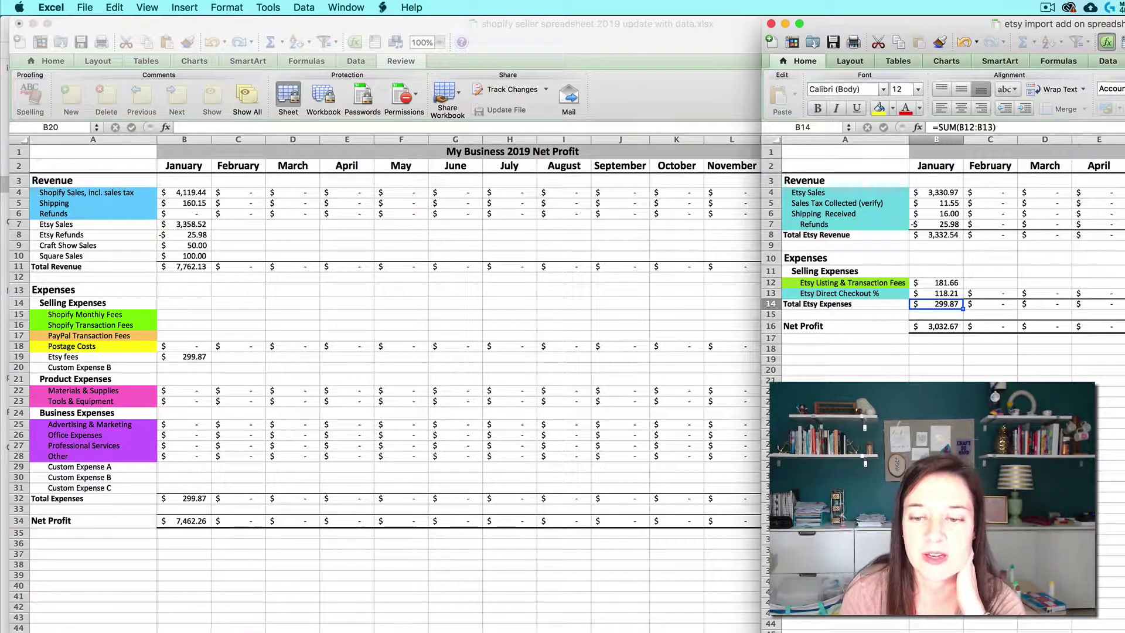
key(ctrl+Page_Down)
key(ctrl+Page_Down)
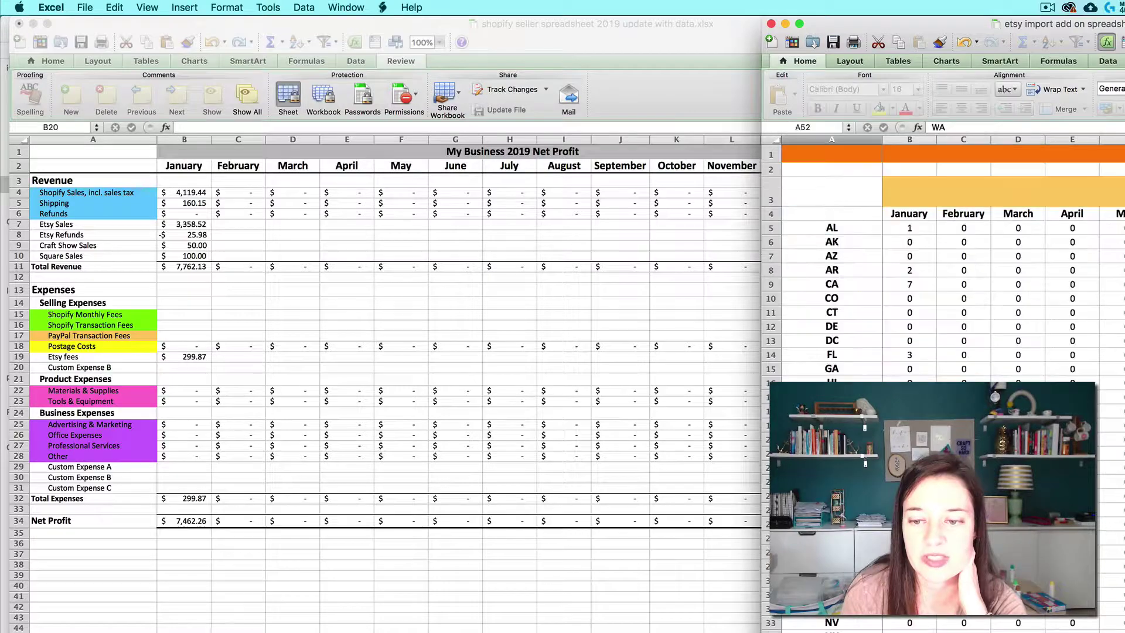
key(ctrl+Page_Up)
key(ctrl+Page_Down)
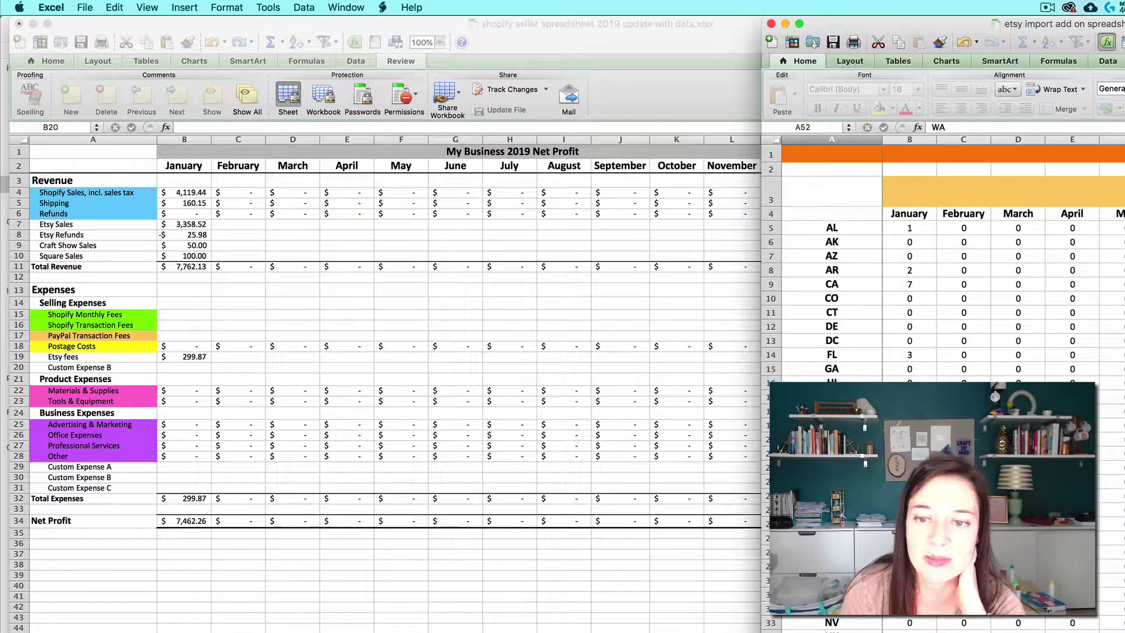
key(ctrl+Page_Up)
key(super+grave)
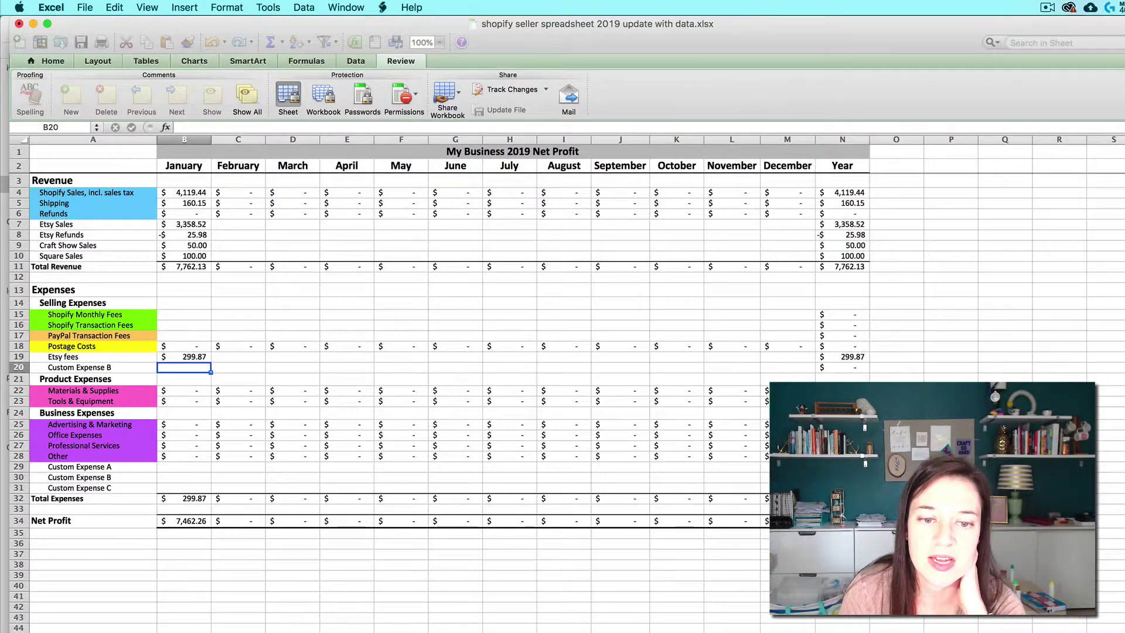
key(ctrl+Page_Down)
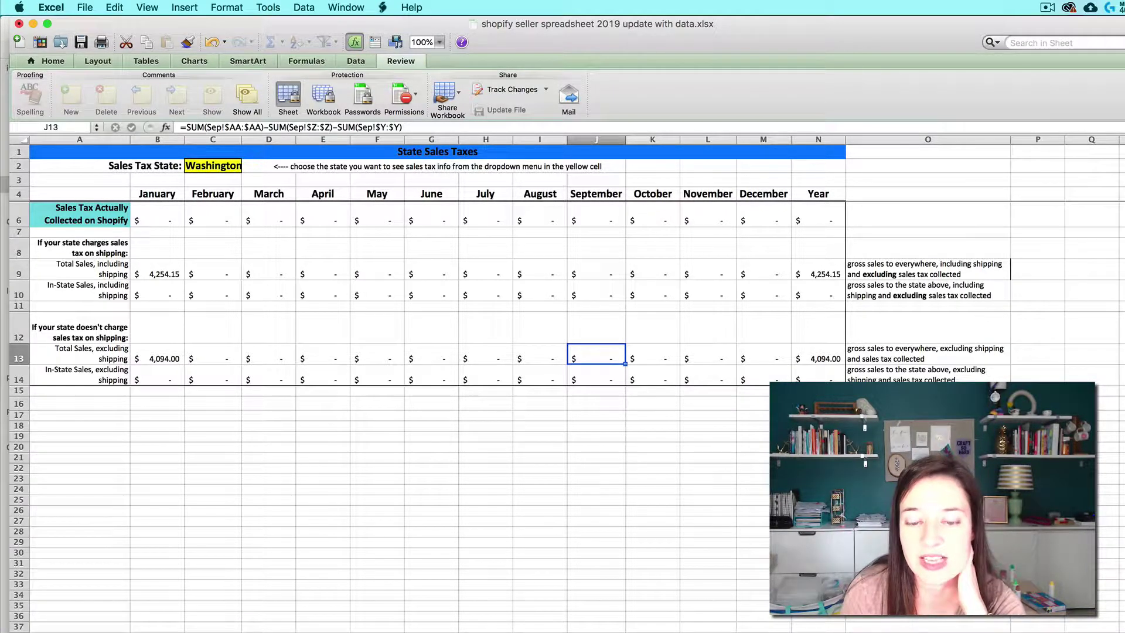
key(super+grave)
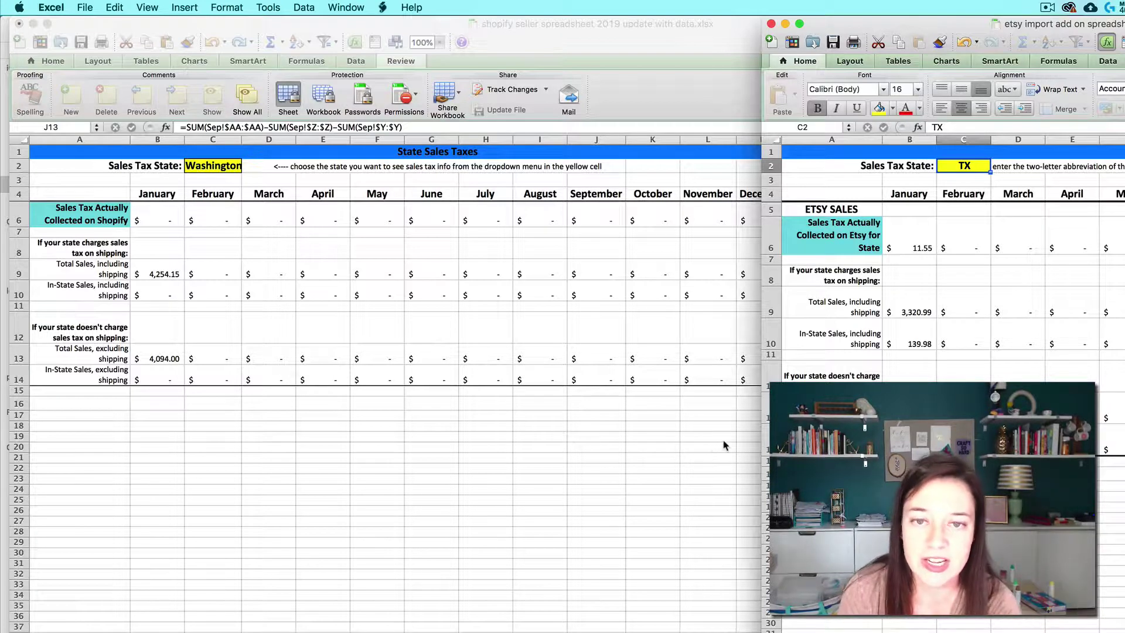
click(167, 436)
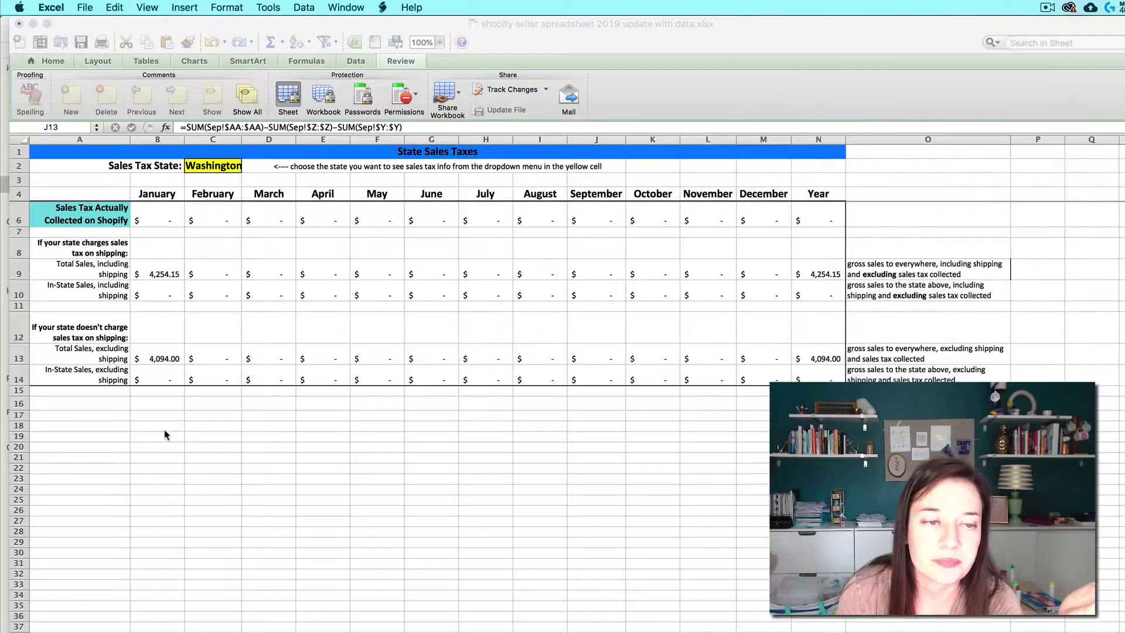
drag(176, 436, 656, 557)
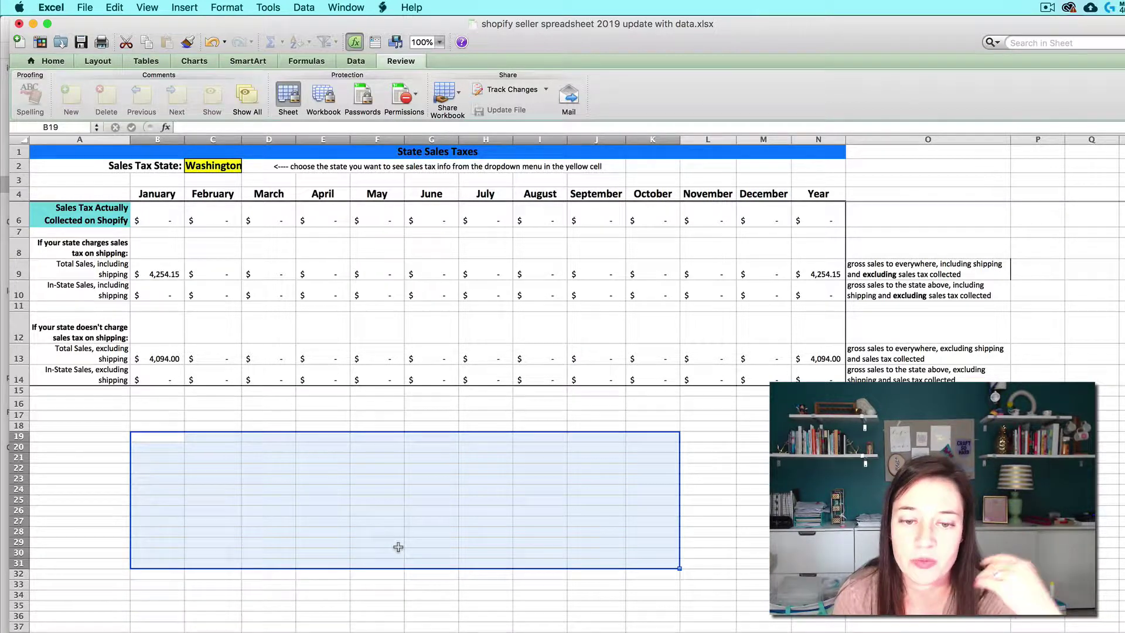
click(679, 603)
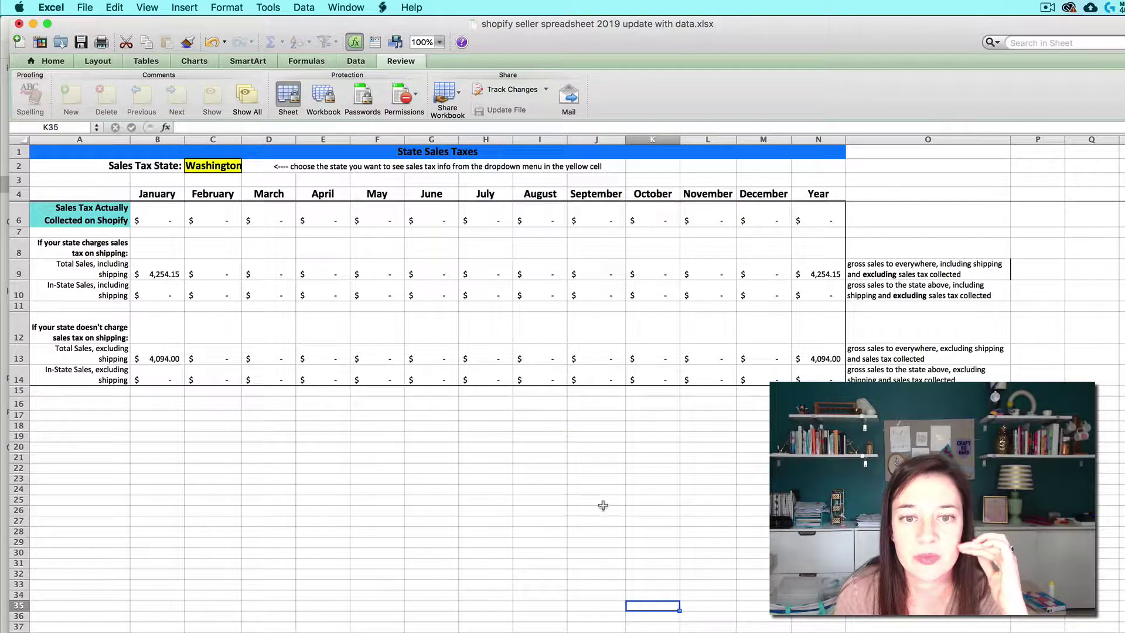
Check the Etsy workbook's Etsy Year total formula, ending on the Shopify by-state sheet.
key(super+grave)
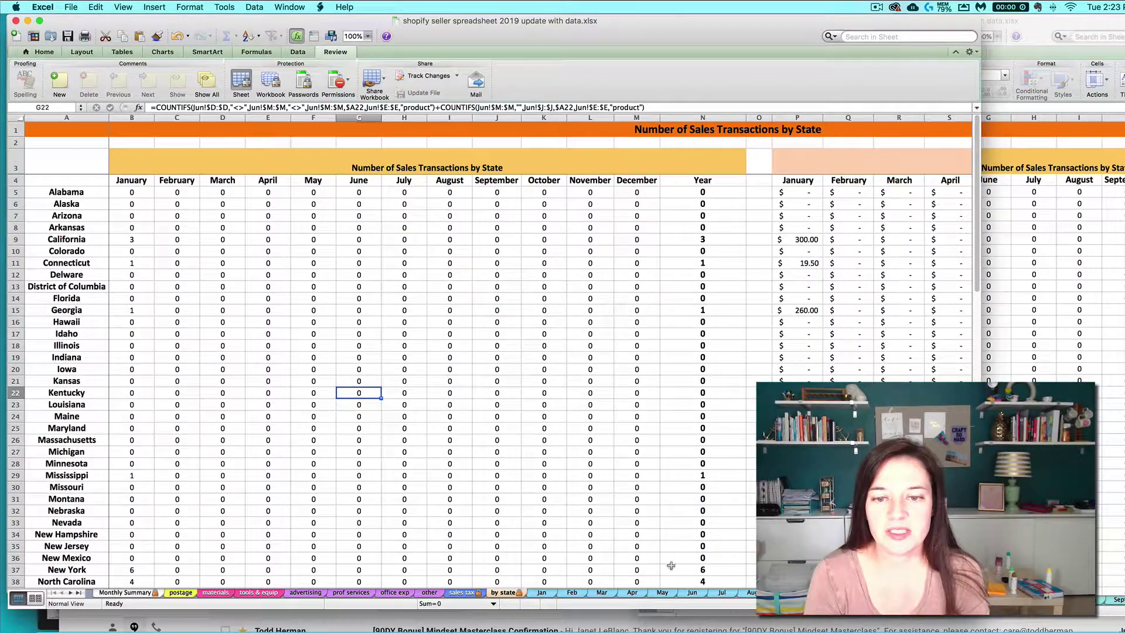
key(super+grave)
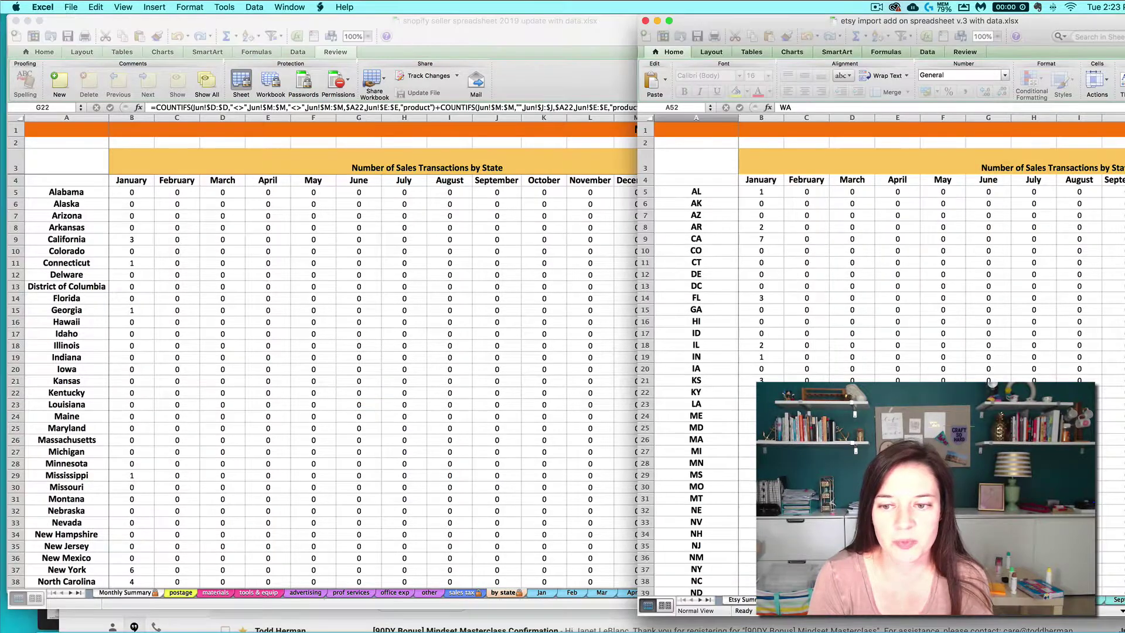
key(super+grave)
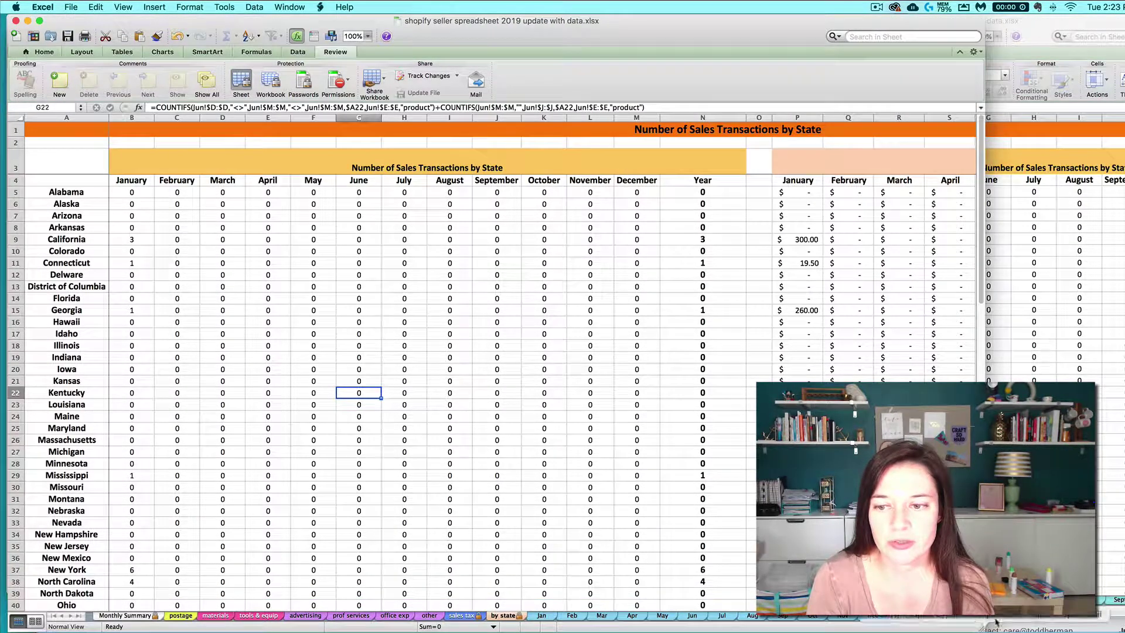
key(super+grave)
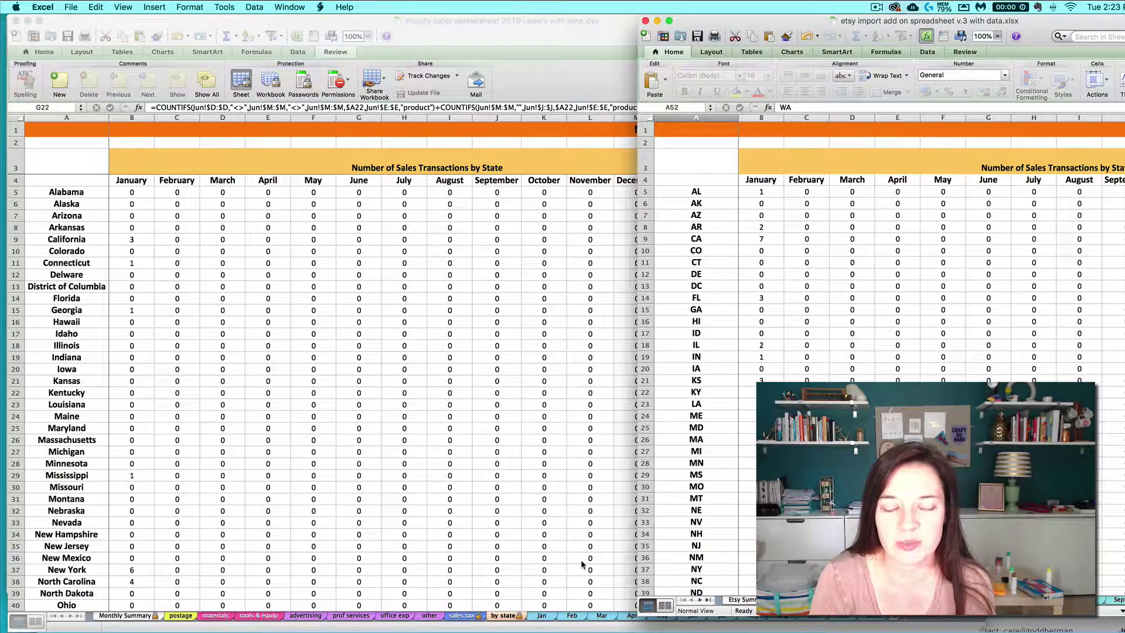
key(super+grave)
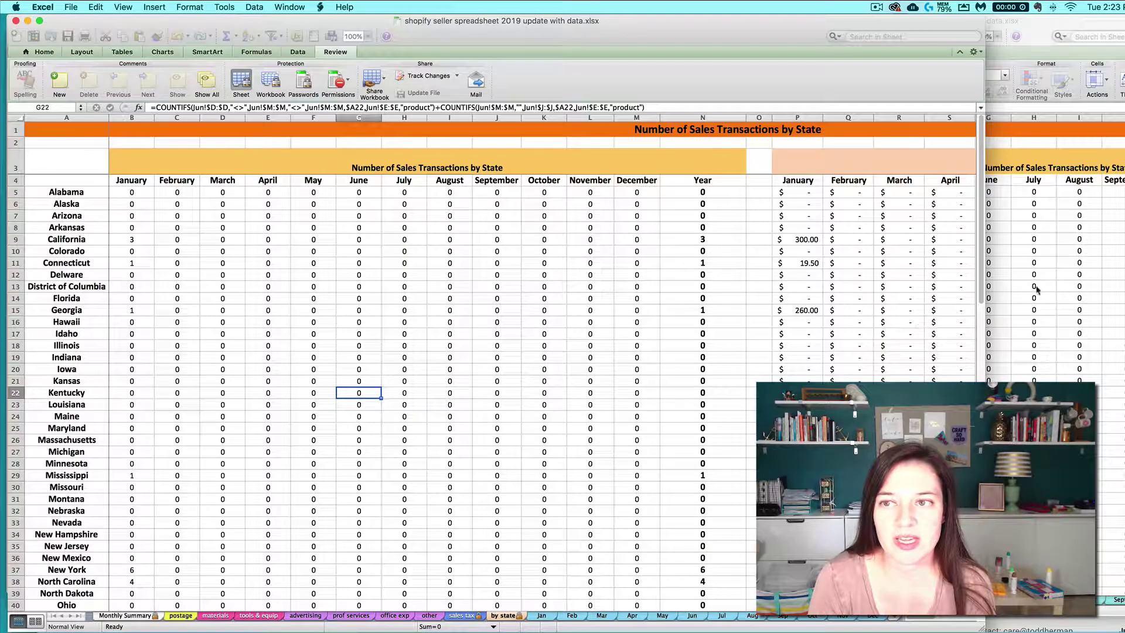
key(super+grave)
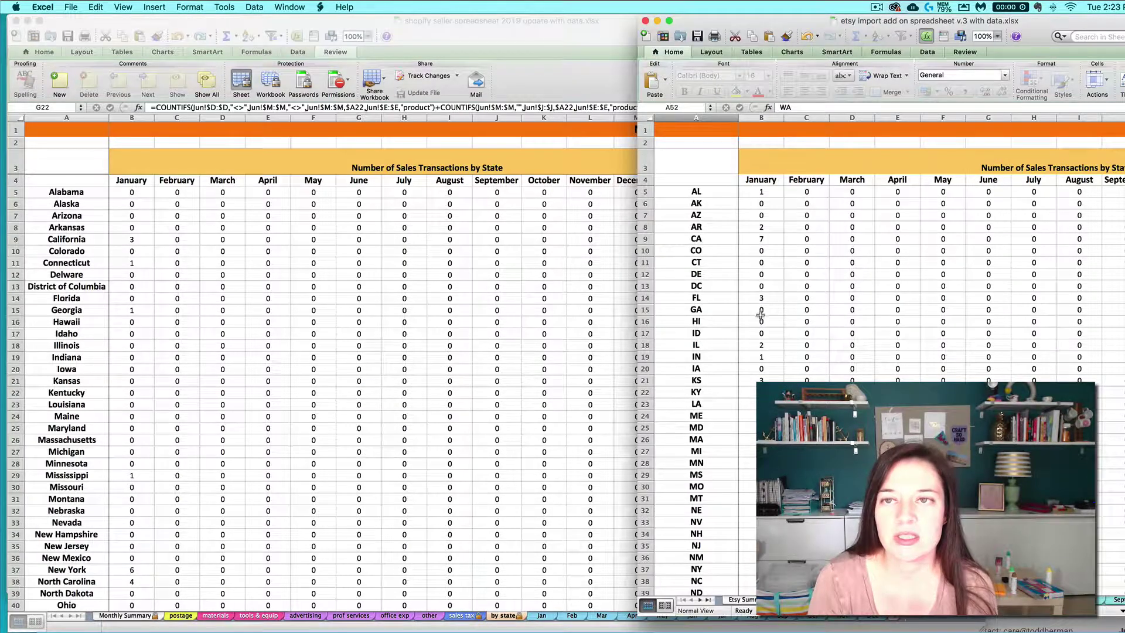
key(super+grave)
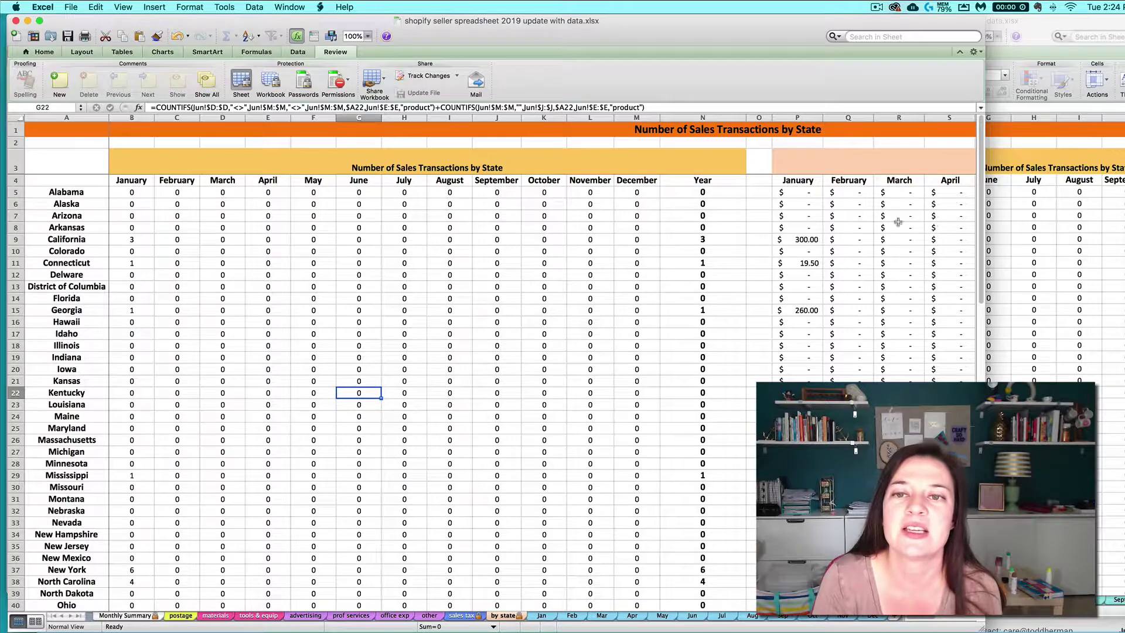
click(1037, 252)
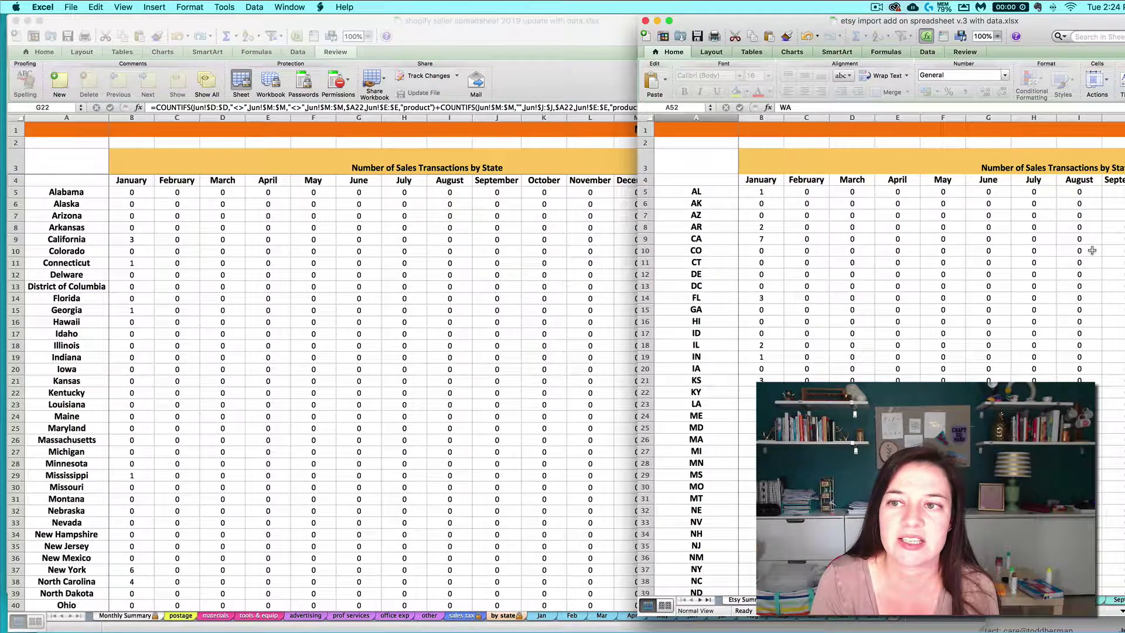
scroll(1048, 257, right, 2)
scroll(1048, 257, right, 3)
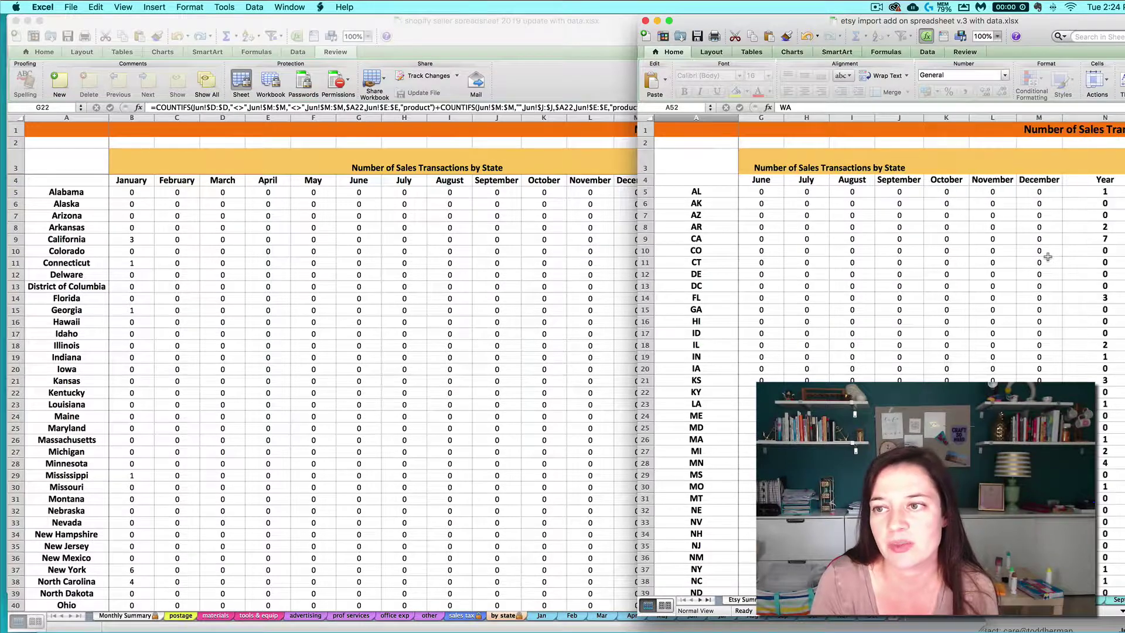
click(1071, 228)
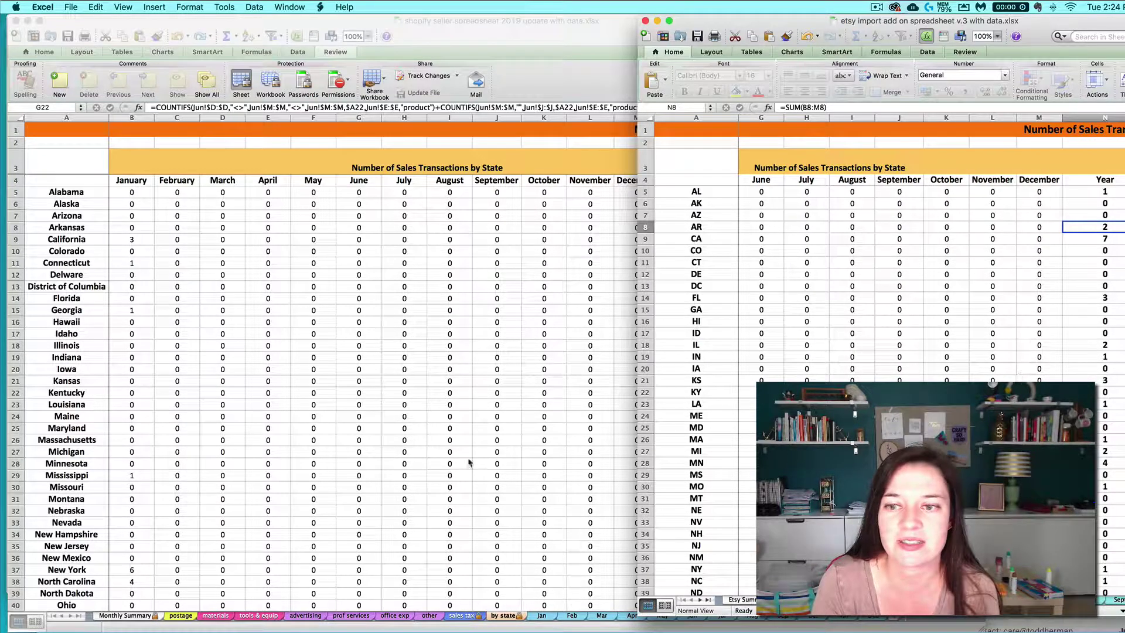
click(443, 357)
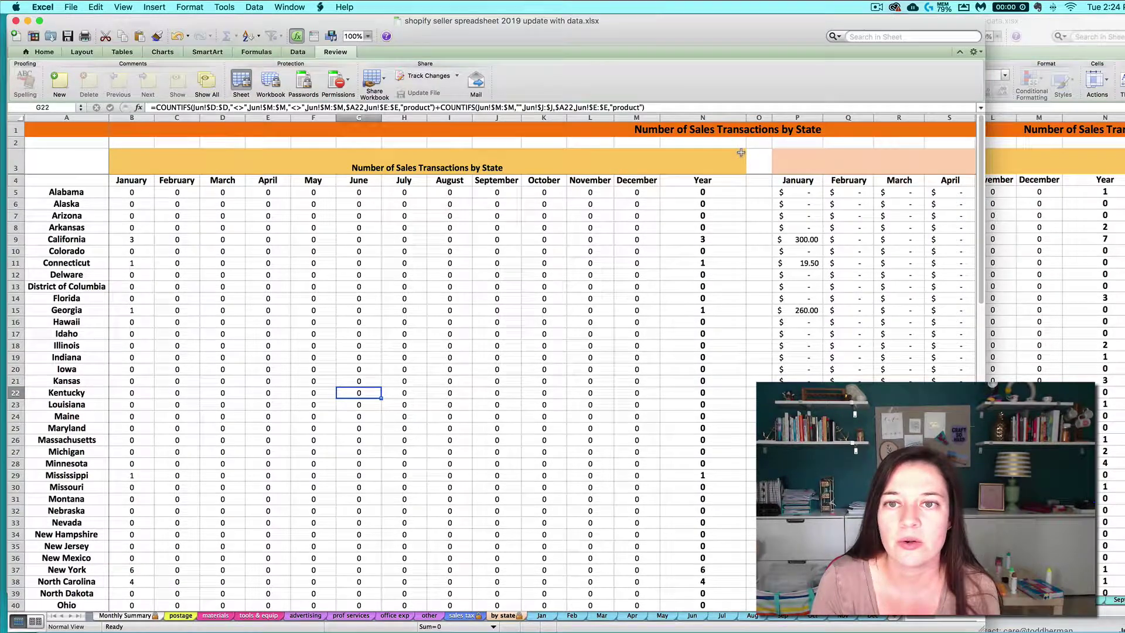
Unprotect the by-state sheet and insert a blank column at O.
click(249, 82)
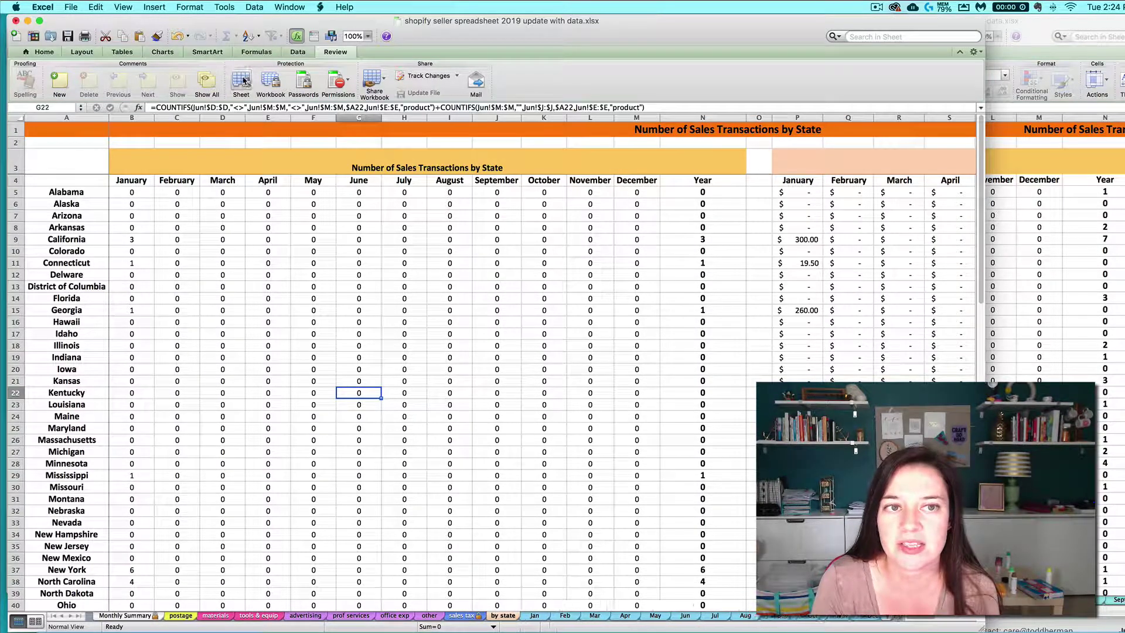
click(758, 117)
right_click(758, 117)
key(Escape)
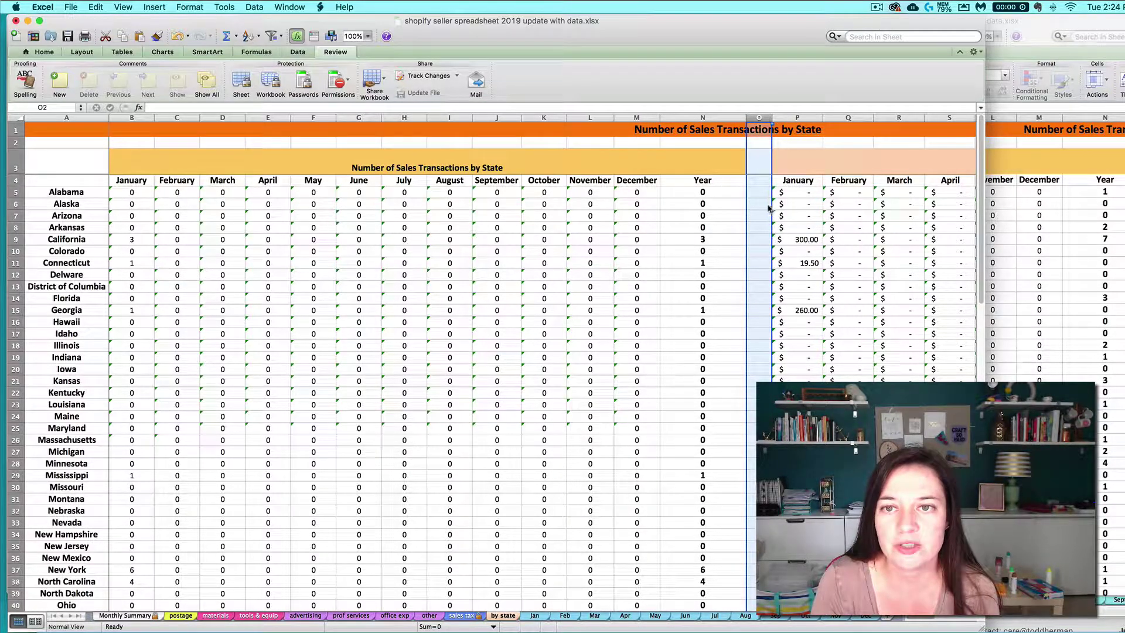
key(ctrl+i)
Rename header N4 to 'Shopify Year' and enter 'Etsy Year' in O4.
click(714, 159)
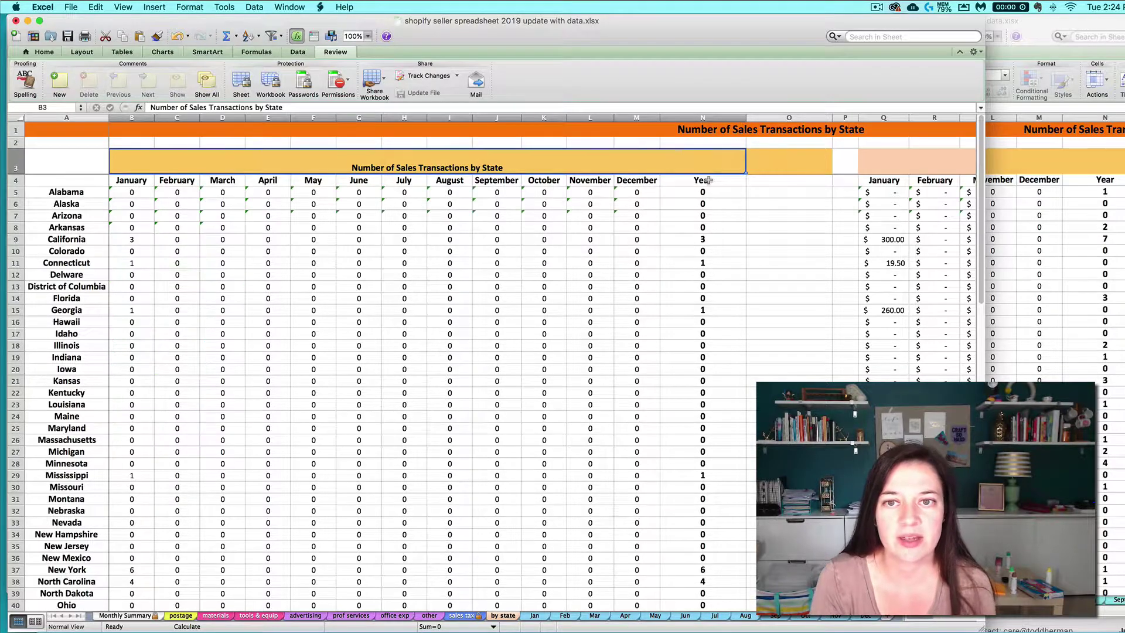
click(708, 180)
text(Shopify)
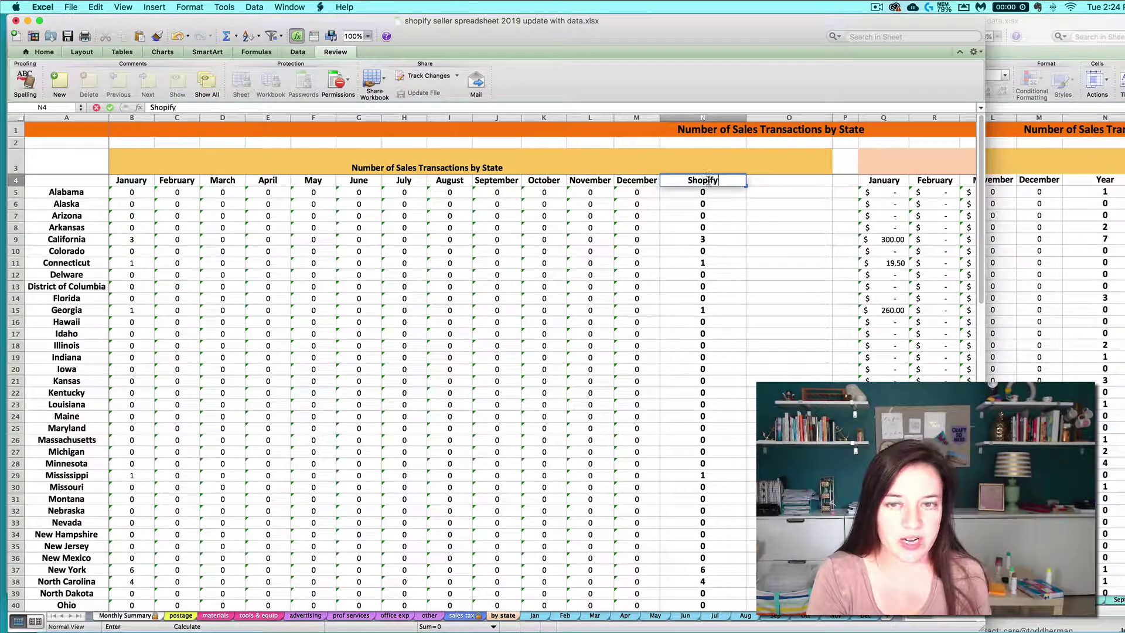
text( Year)
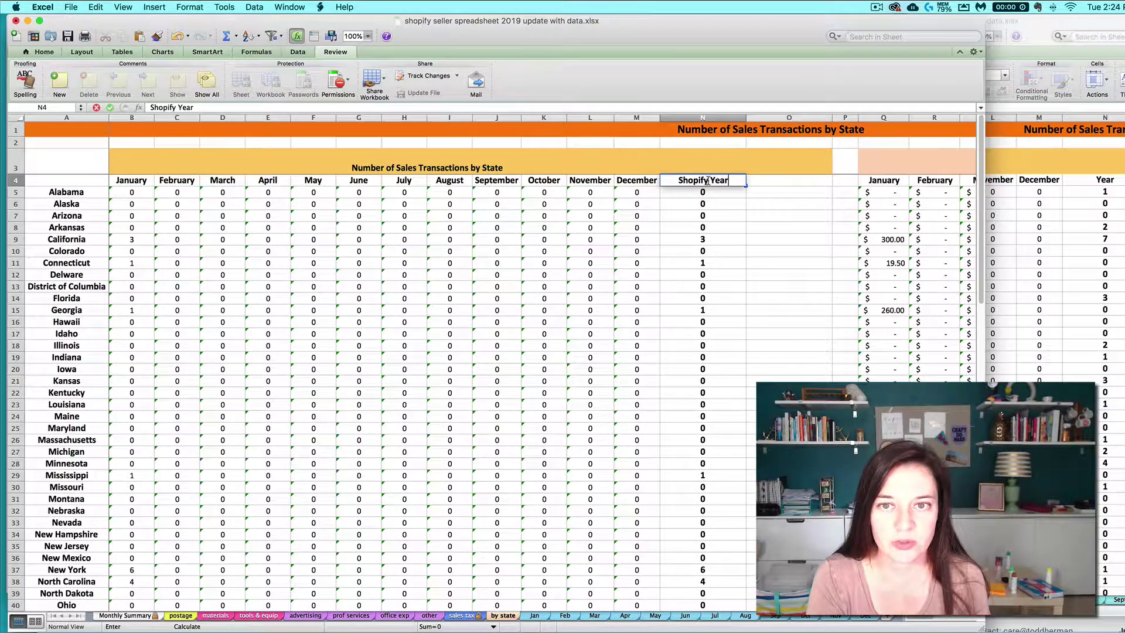
key(Tab)
text(Etsy)
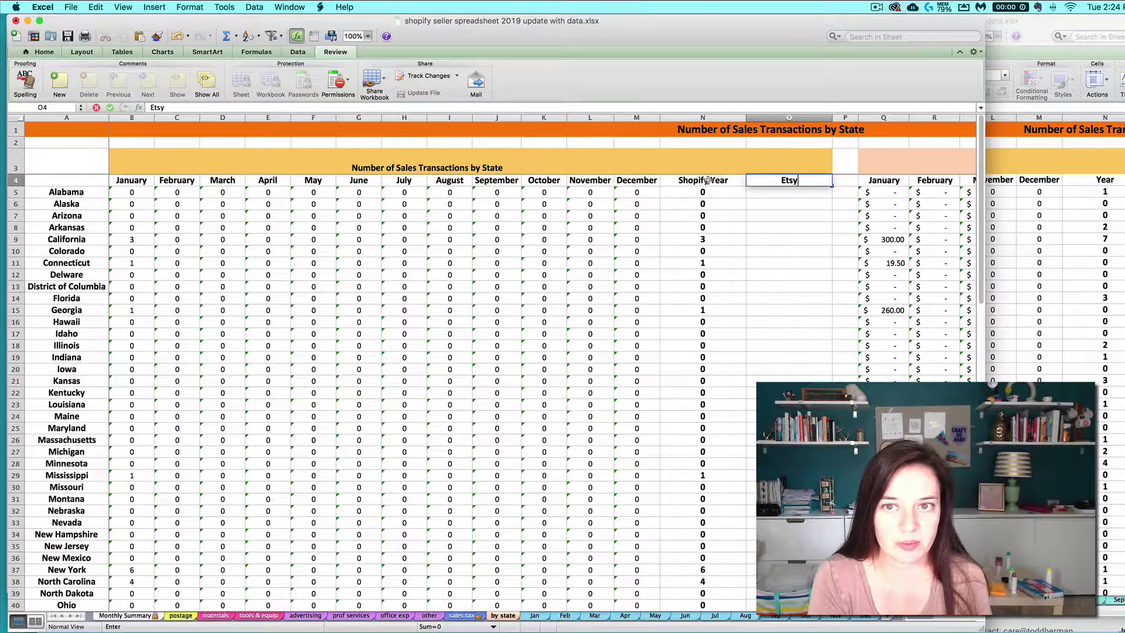
text( Year)
key(Return)
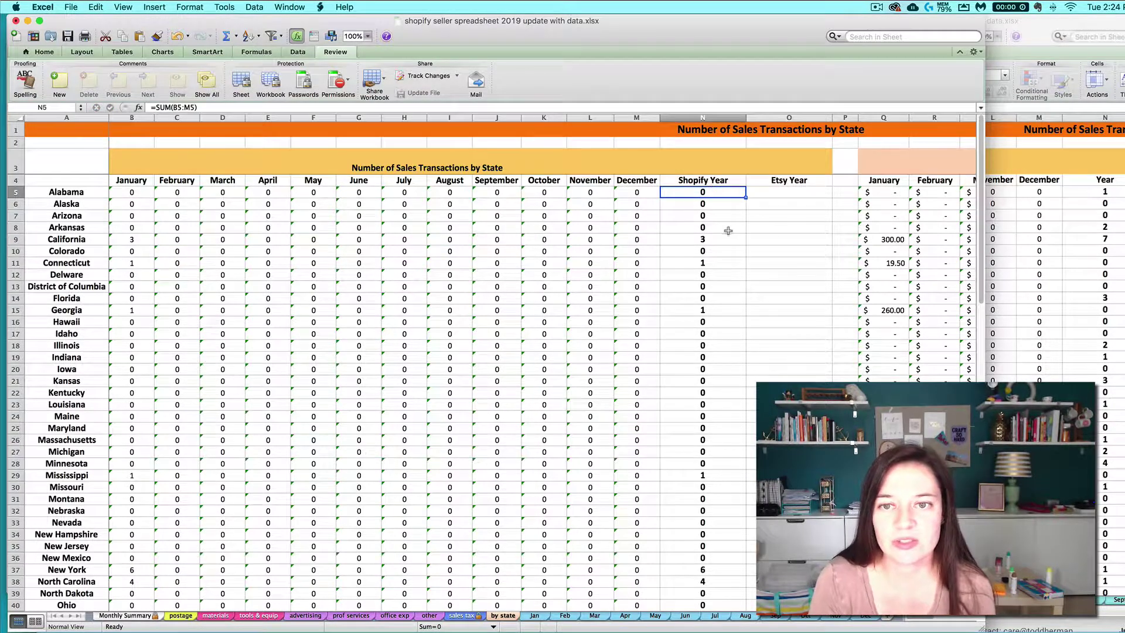
Select the Etsy workbook's state Year totals, N5:N55.
click(1105, 227)
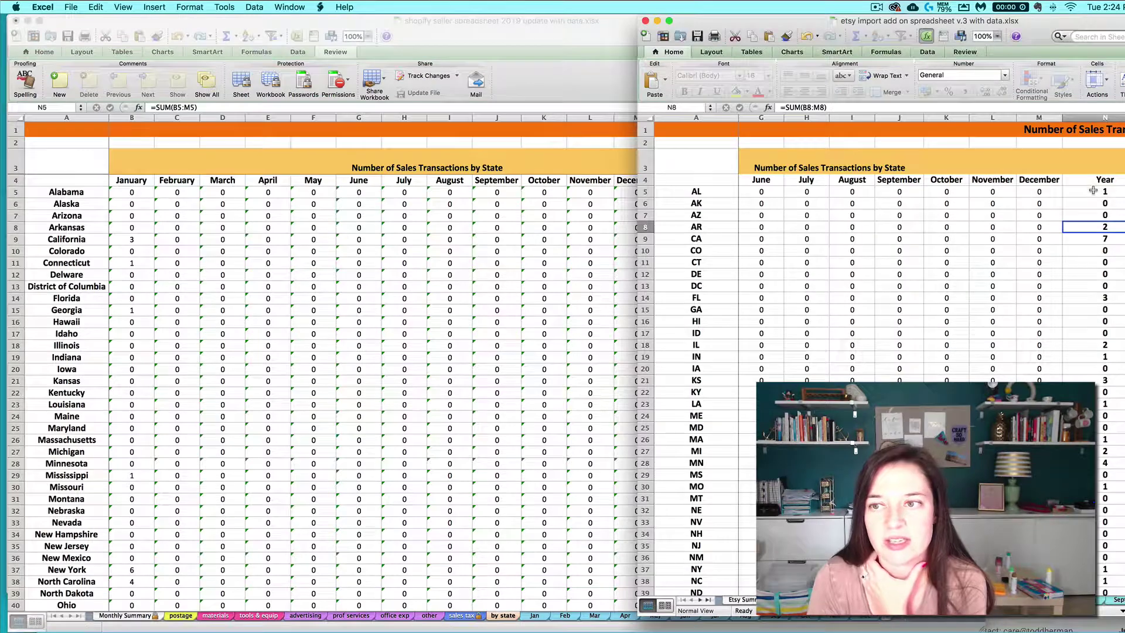
drag(1105, 192, 1105, 422)
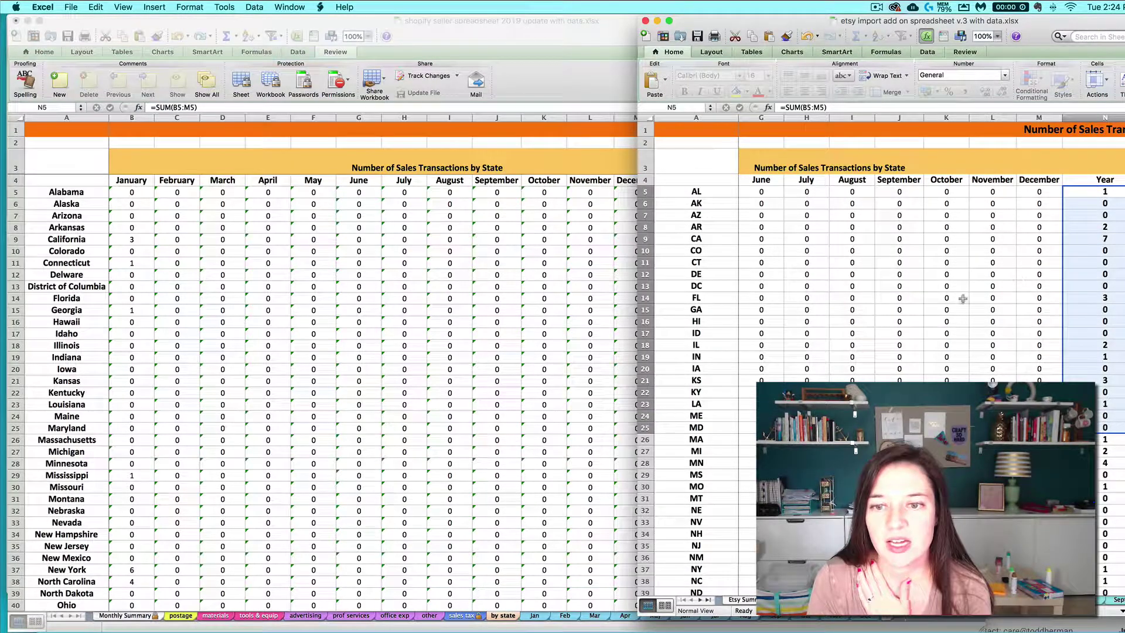
click(577, 320)
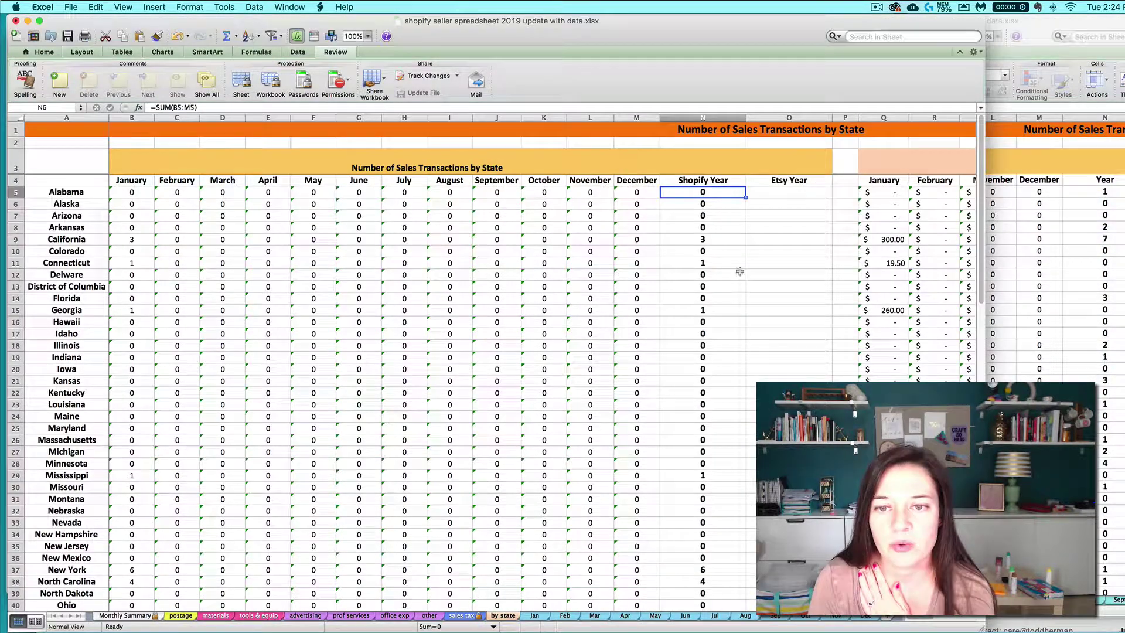
scroll(739, 285, down, 5)
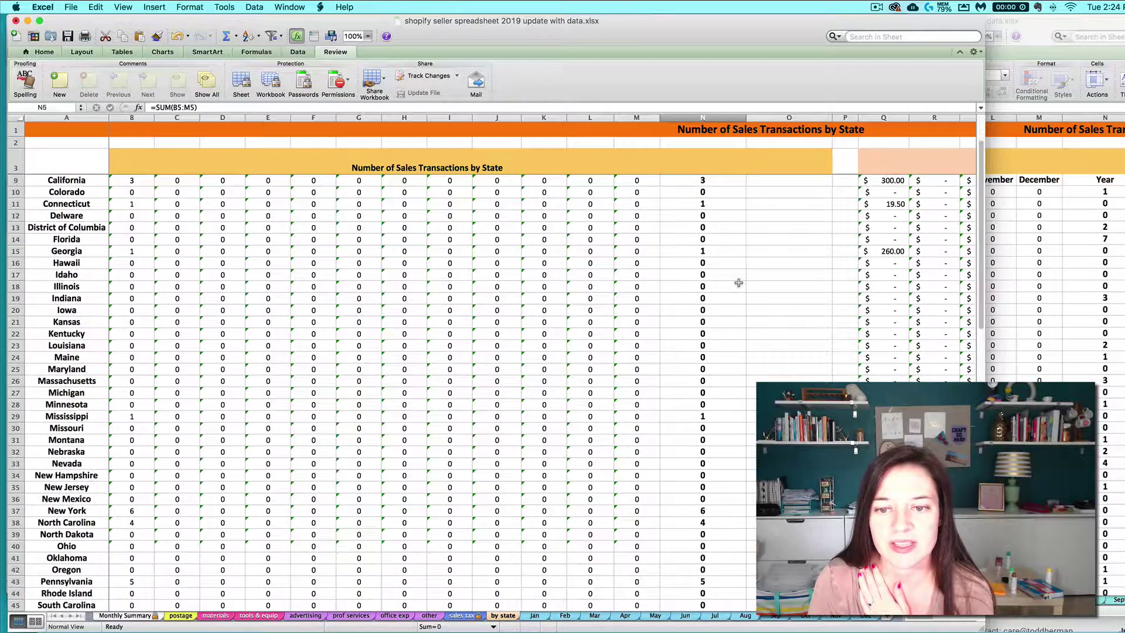
scroll(739, 285, down, 3)
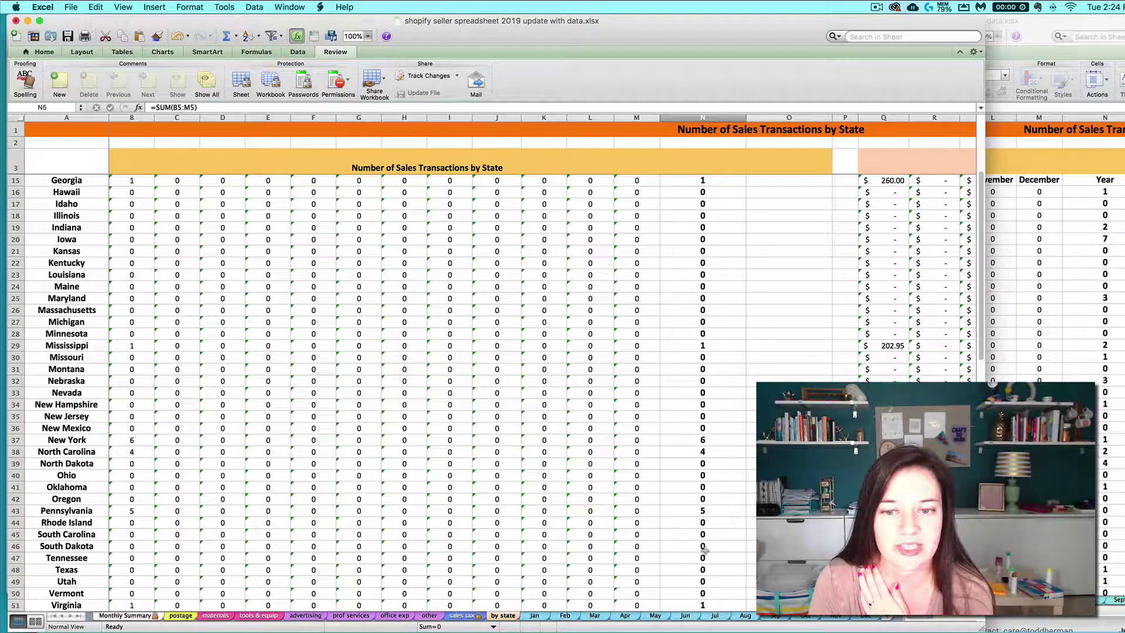
scroll(741, 496, up, 10)
click(1003, 284)
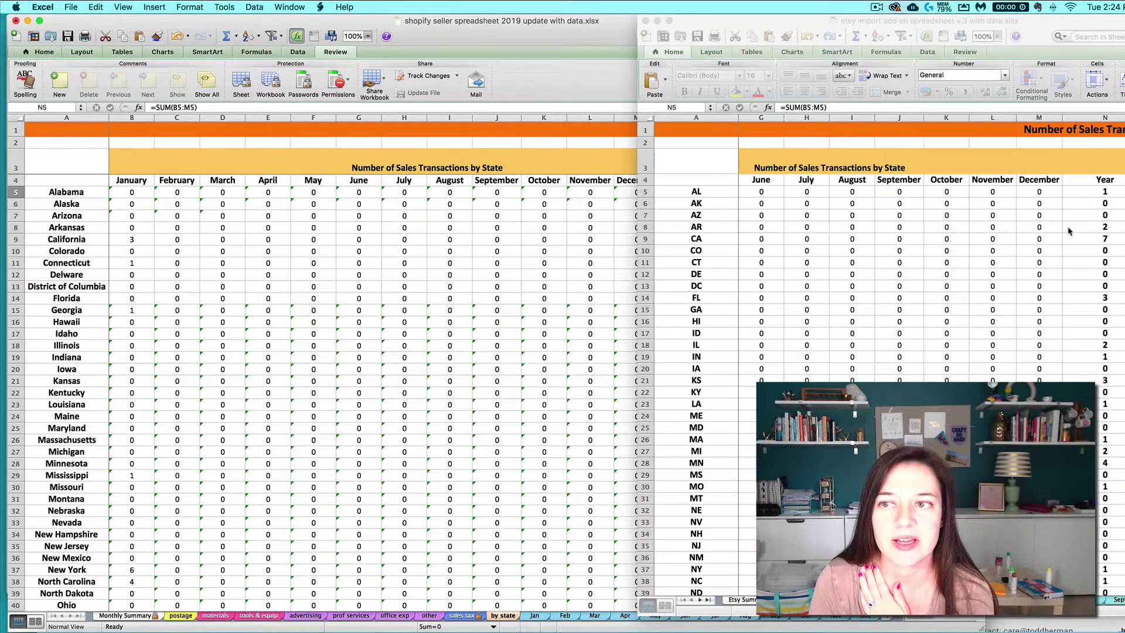
drag(1105, 191, 1110, 554)
scroll(1104, 412, down, 5)
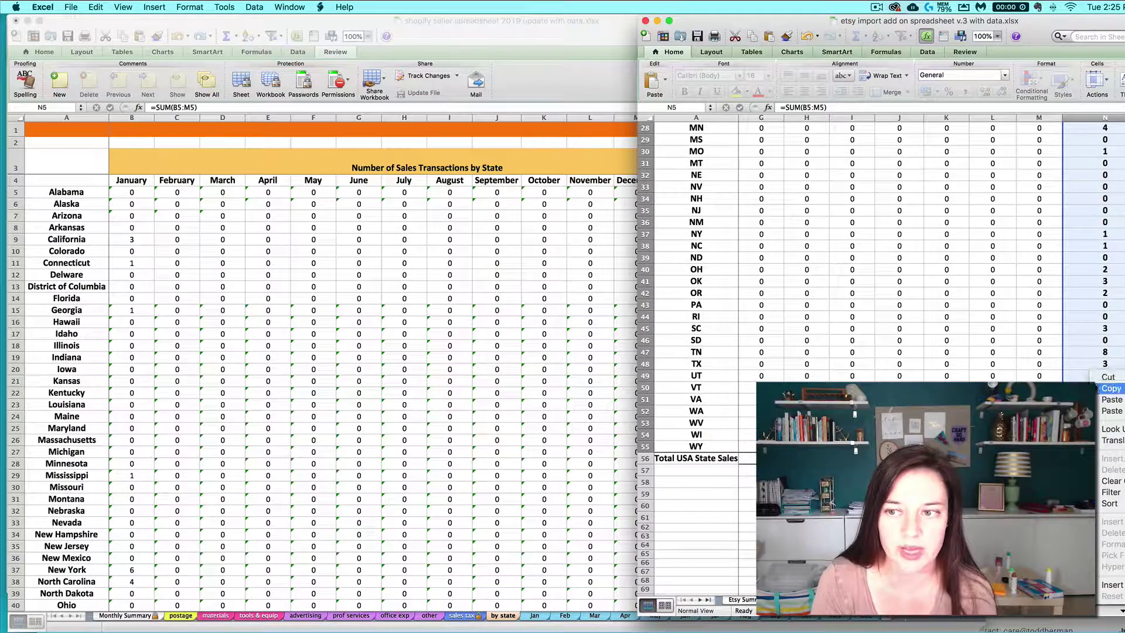
key(super+grave)
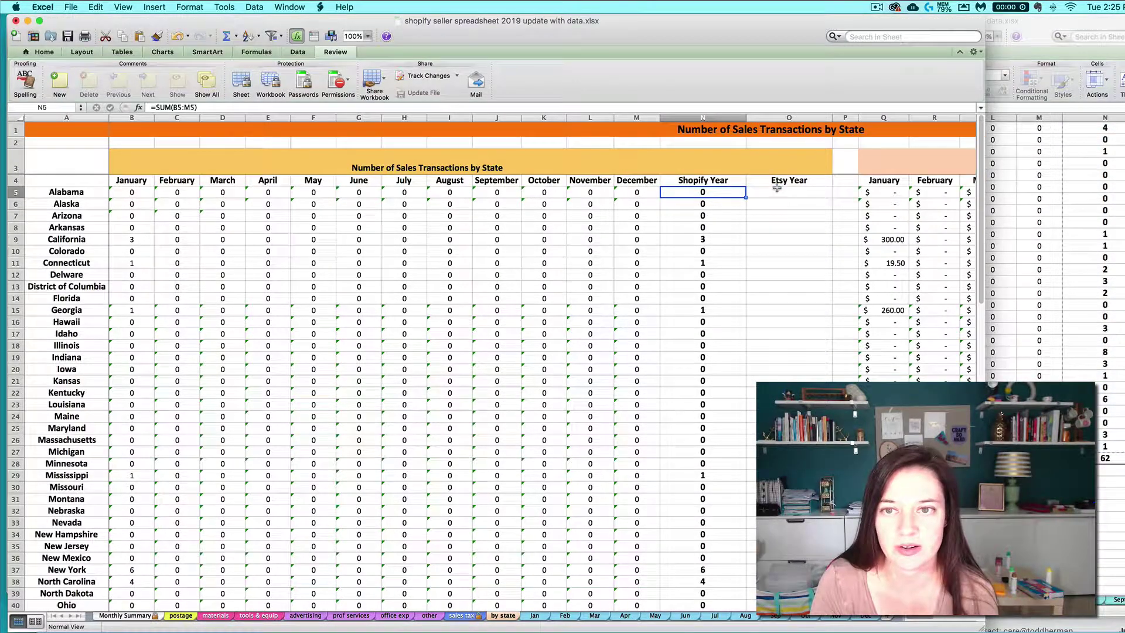
Paste the Etsy totals into O5 as values only with Paste Special.
click(773, 191)
right_click(775, 192)
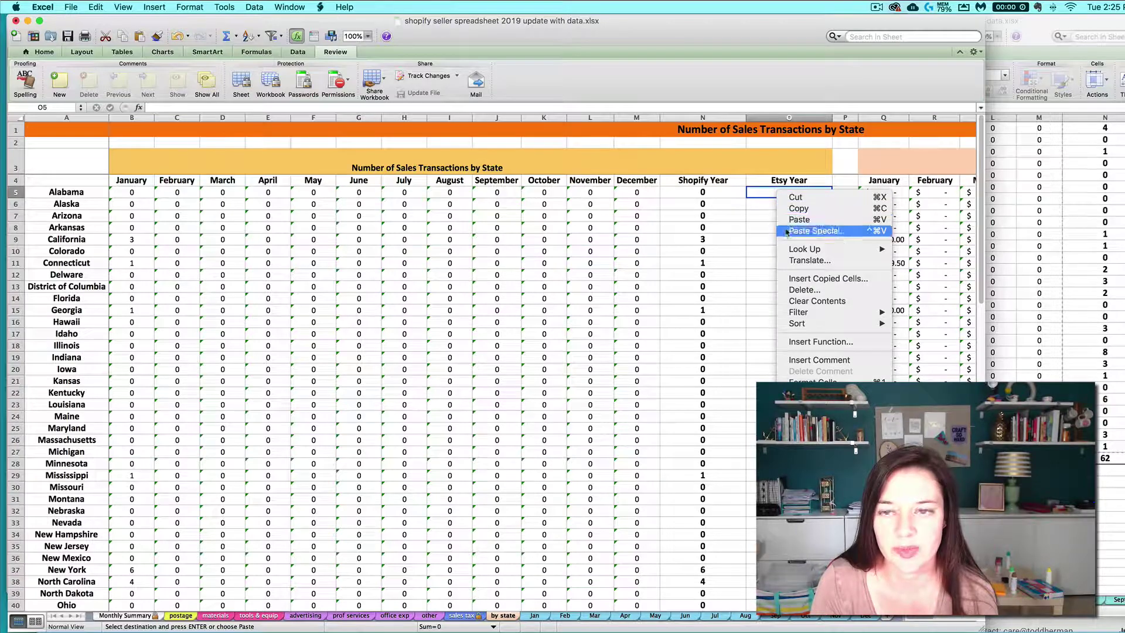
click(788, 230)
click(719, 172)
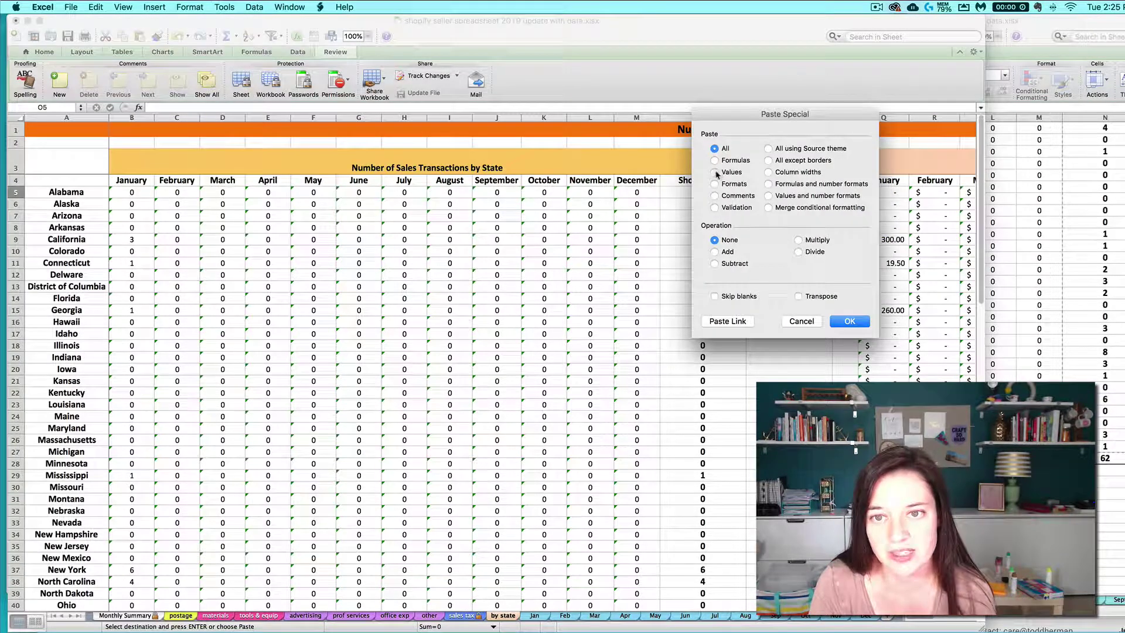
click(850, 321)
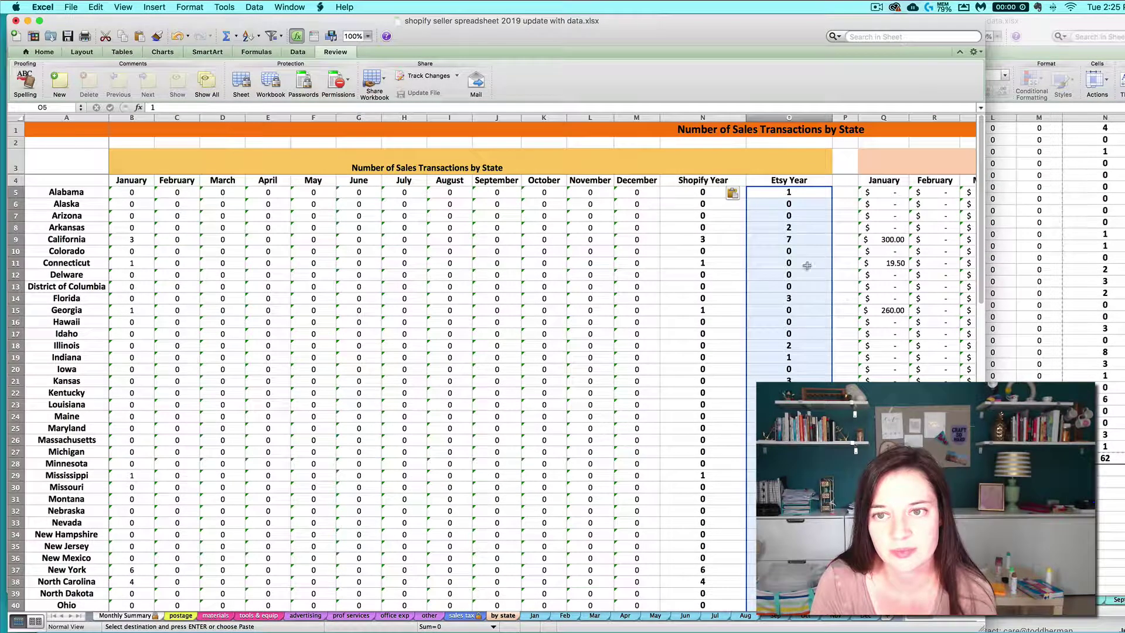
click(790, 227)
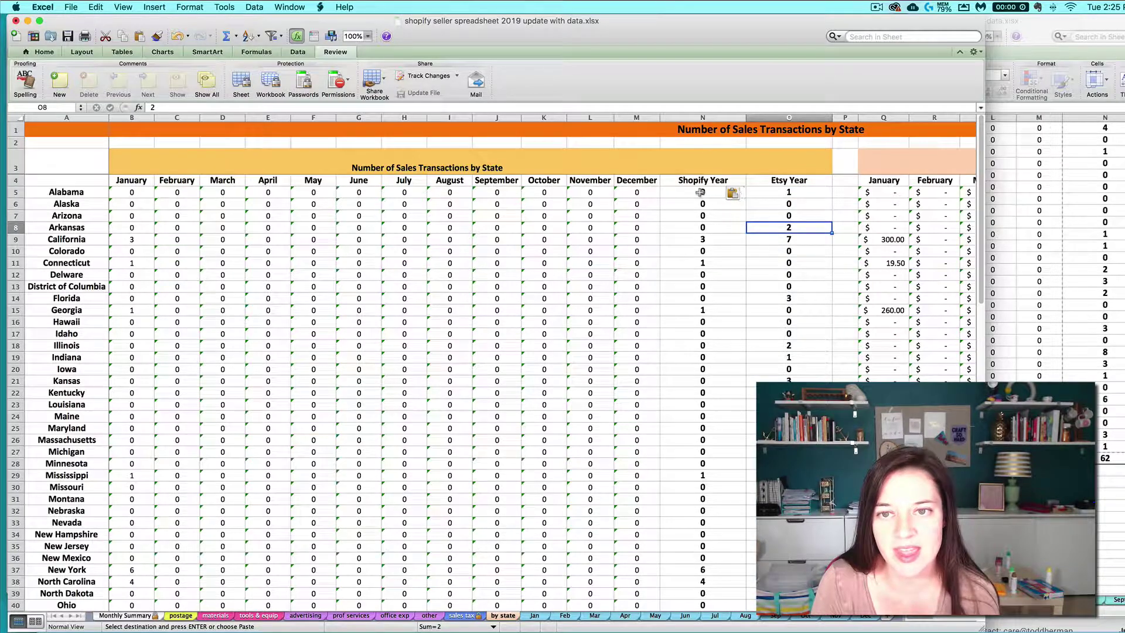
Insert a new column P headed 'Total Year'.
right_click(845, 117)
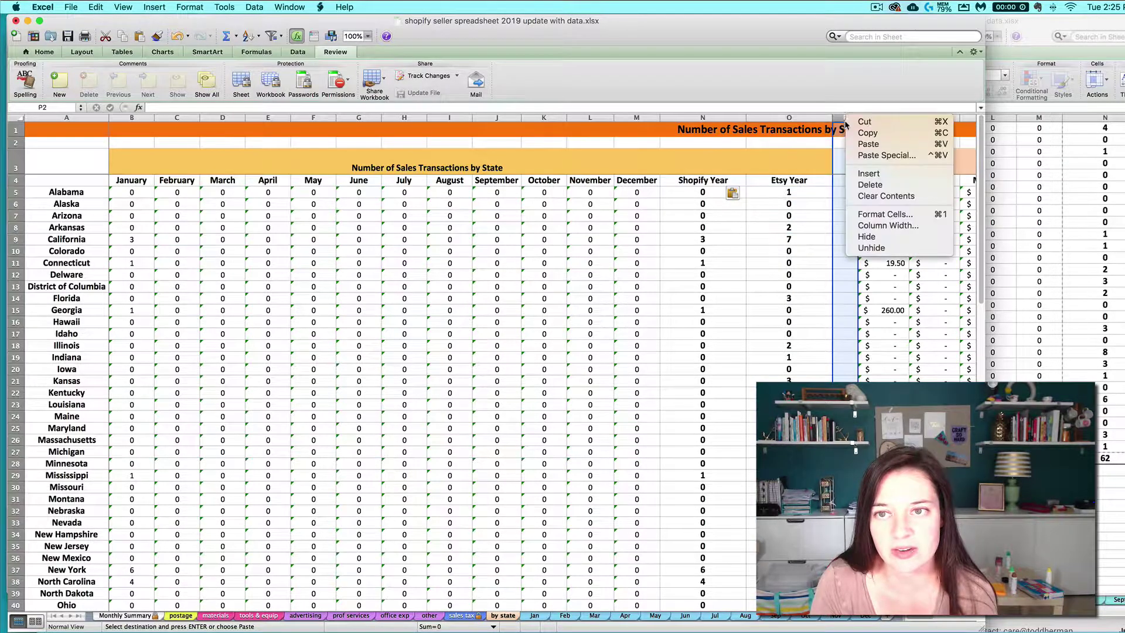
key(Escape)
key(ctrl+i)
click(857, 181)
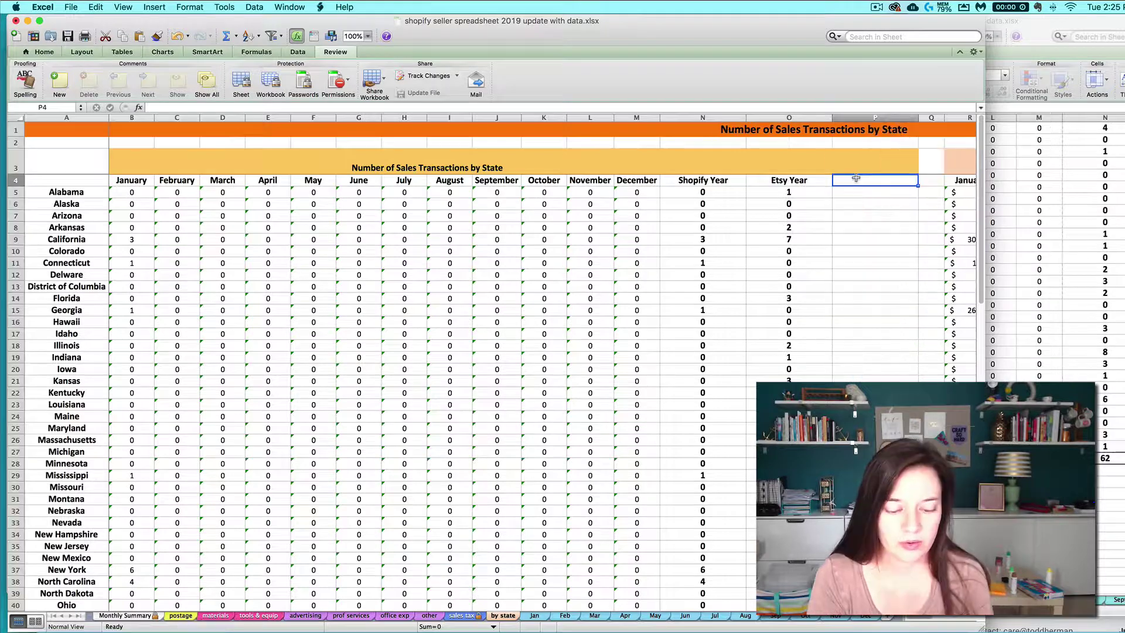
text(Total Year)
key(Return)
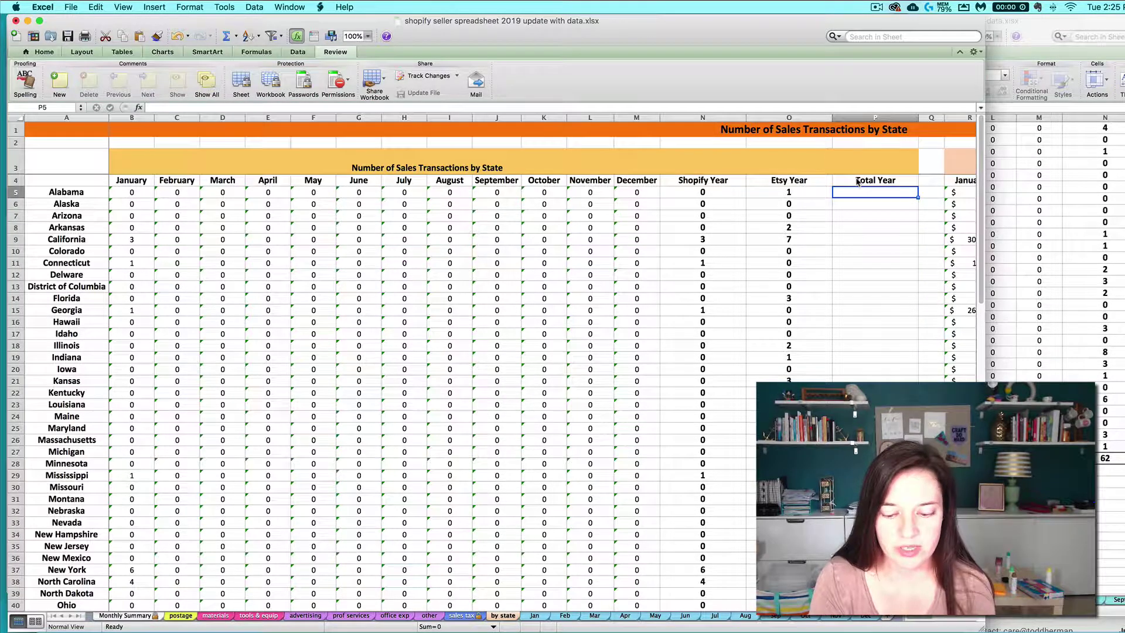
Enter =N5+O5 in P5 and fill it down for every state.
text(=)
click(726, 195)
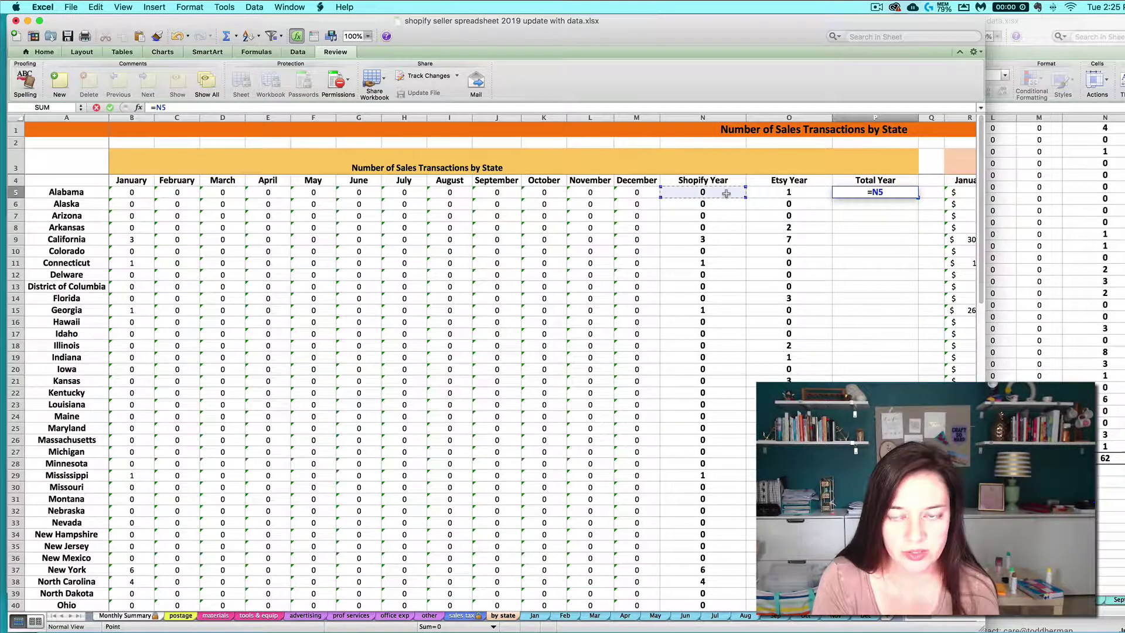
text(+)
click(788, 195)
key(Return)
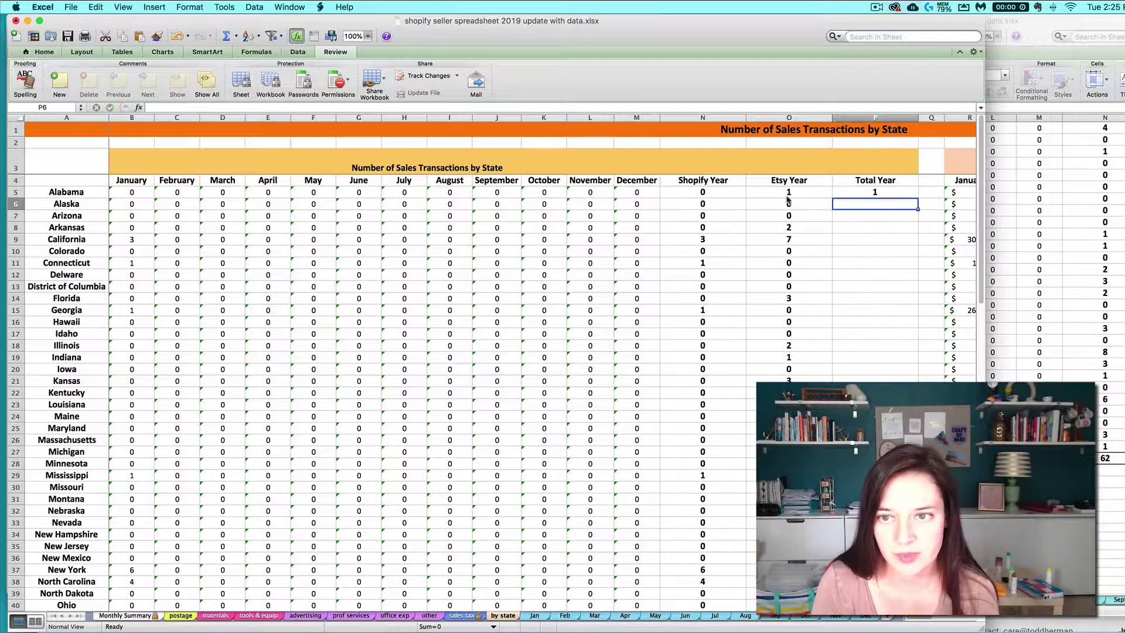
click(896, 193)
double_click(917, 197)
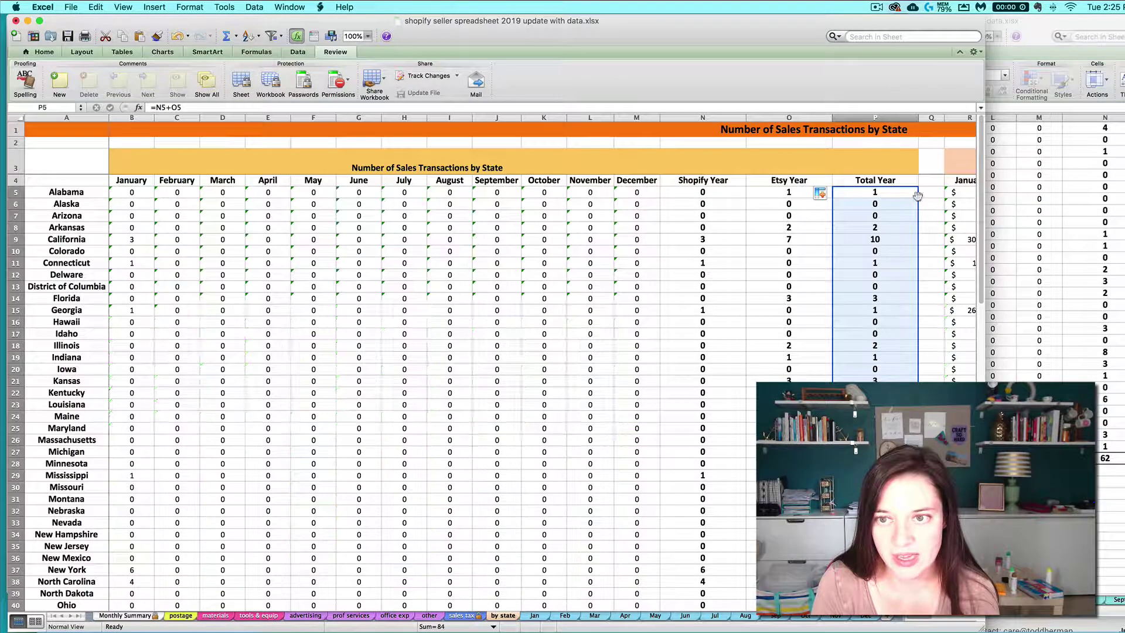
click(874, 307)
click(871, 238)
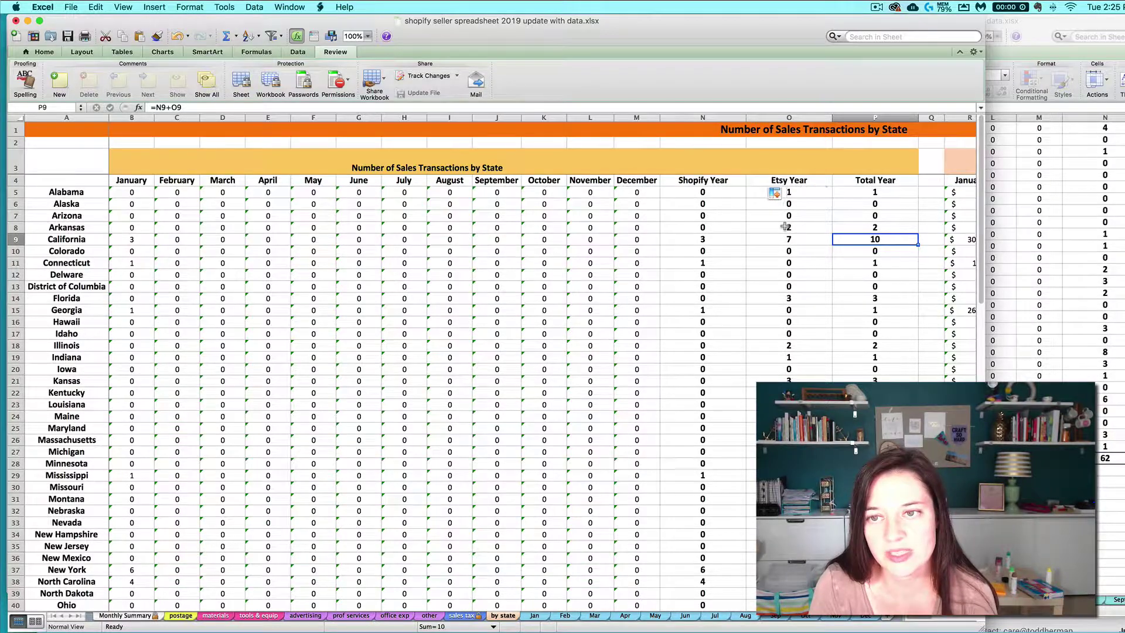
scroll(782, 226, right, 8)
scroll(784, 226, right, 10)
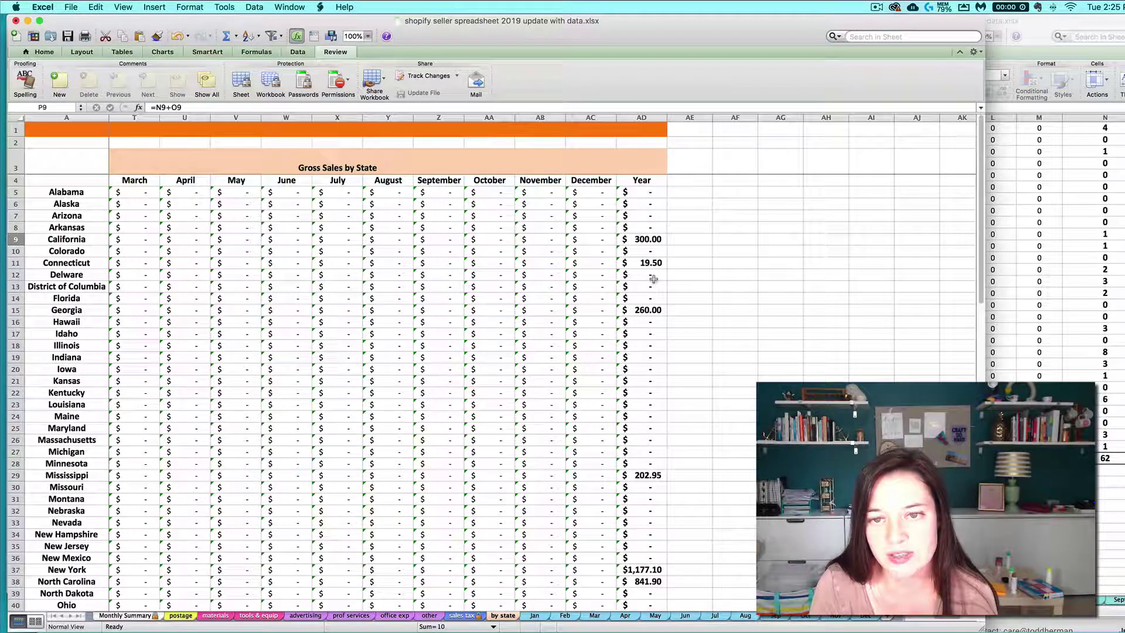
scroll(654, 279, left, 7)
scroll(653, 279, left, 6)
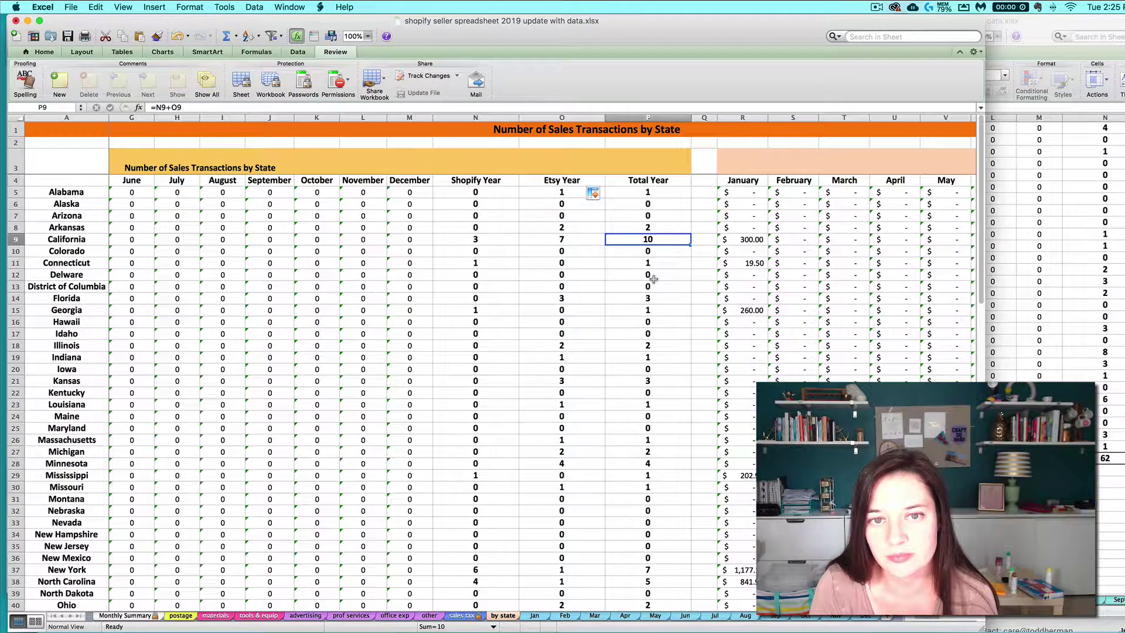
drag(565, 193, 572, 447)
click(1090, 307)
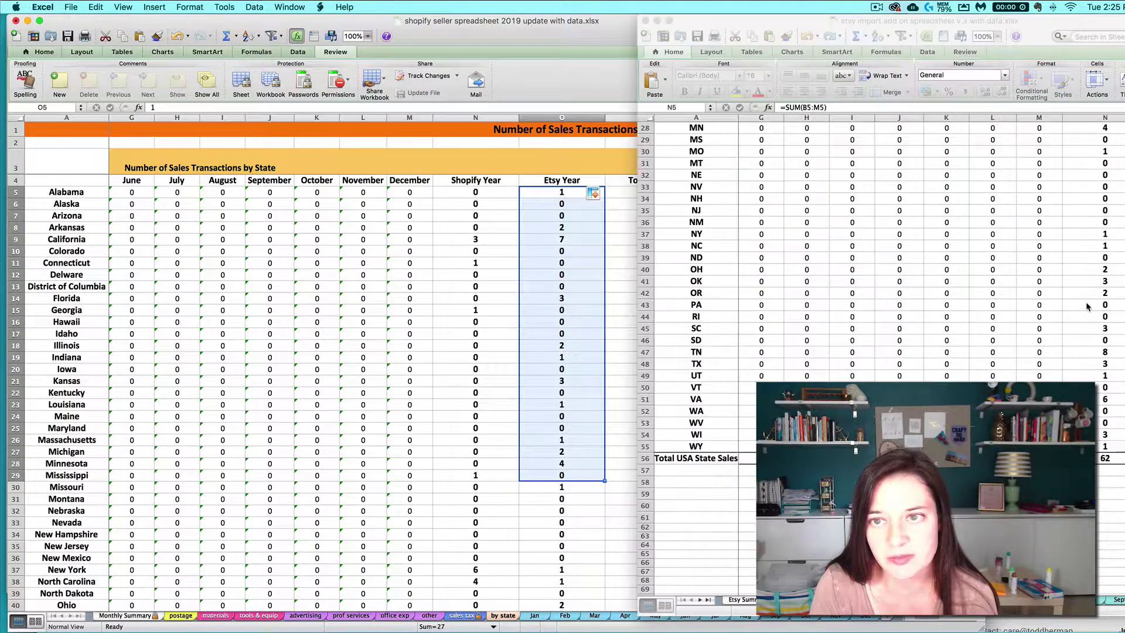
click(614, 258)
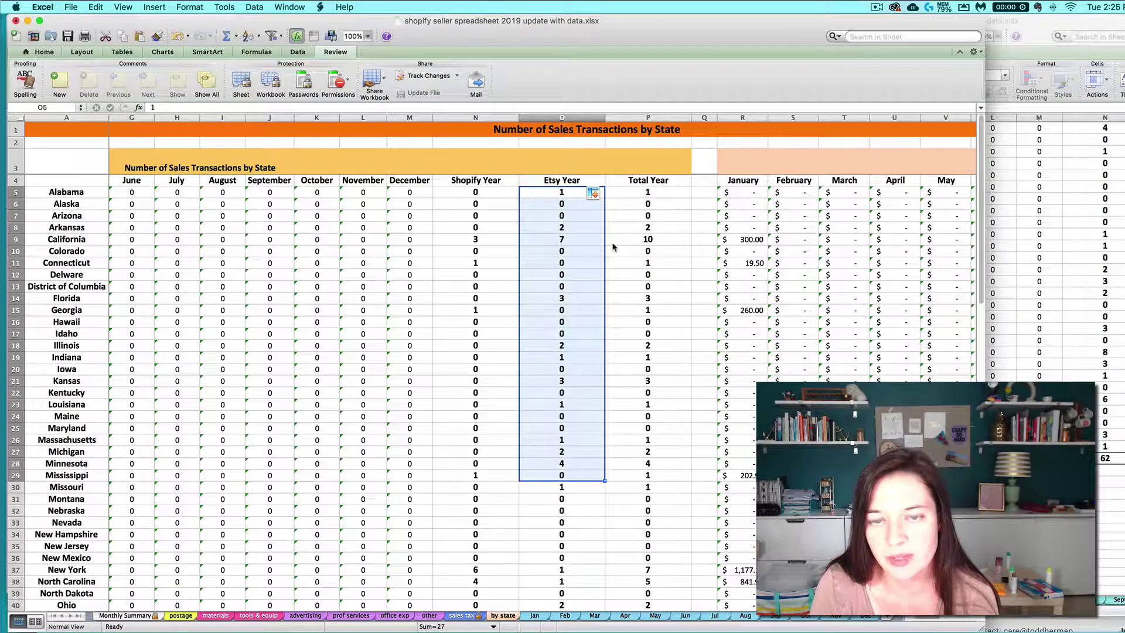
click(615, 320)
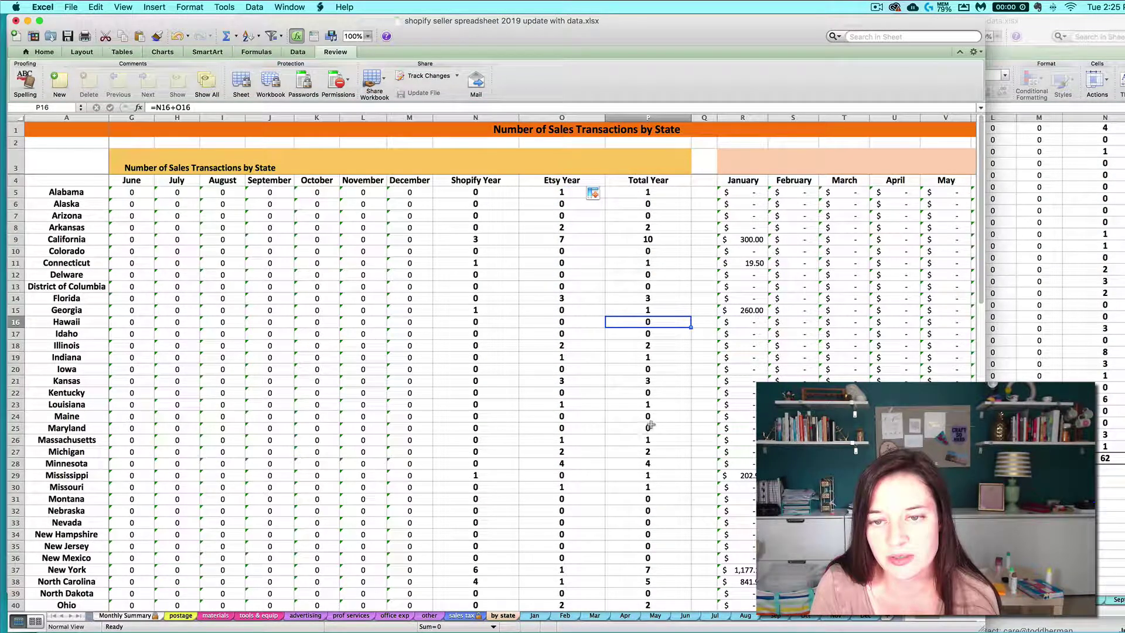
scroll(508, 313, left, 1)
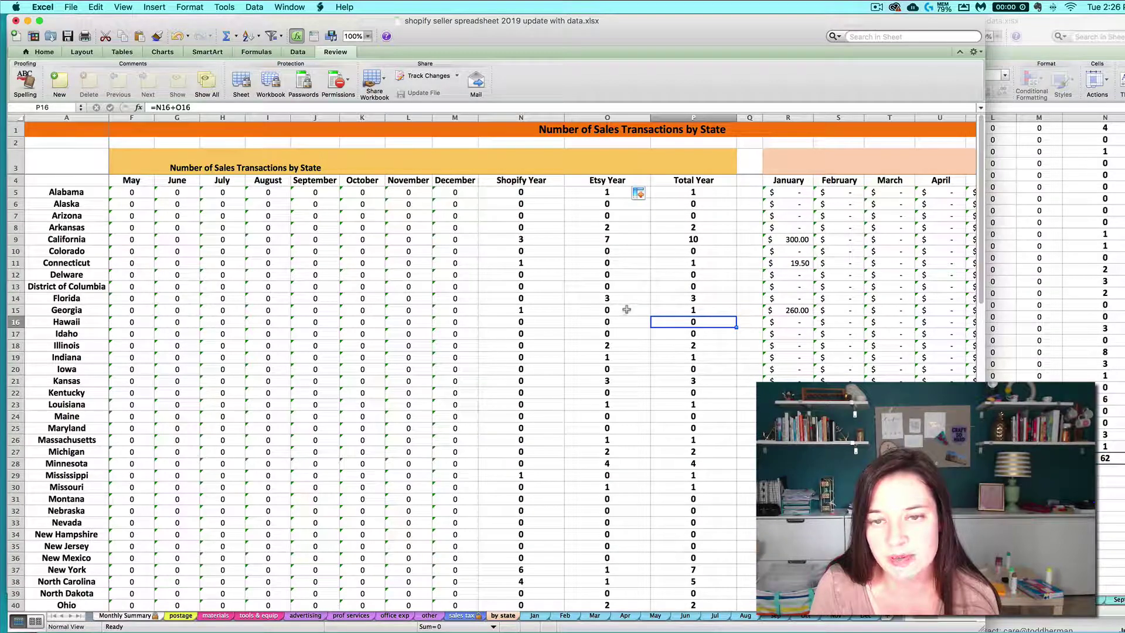
Re-protect the by-state sheet with the default protection settings.
click(241, 82)
click(599, 261)
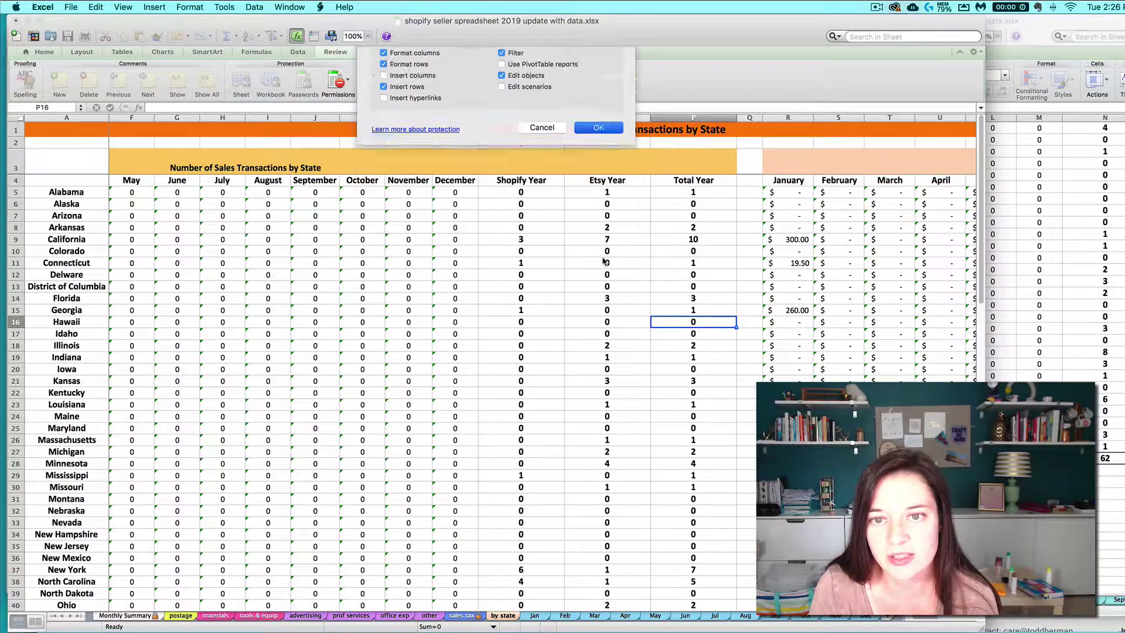
scroll(652, 381, left, 4)
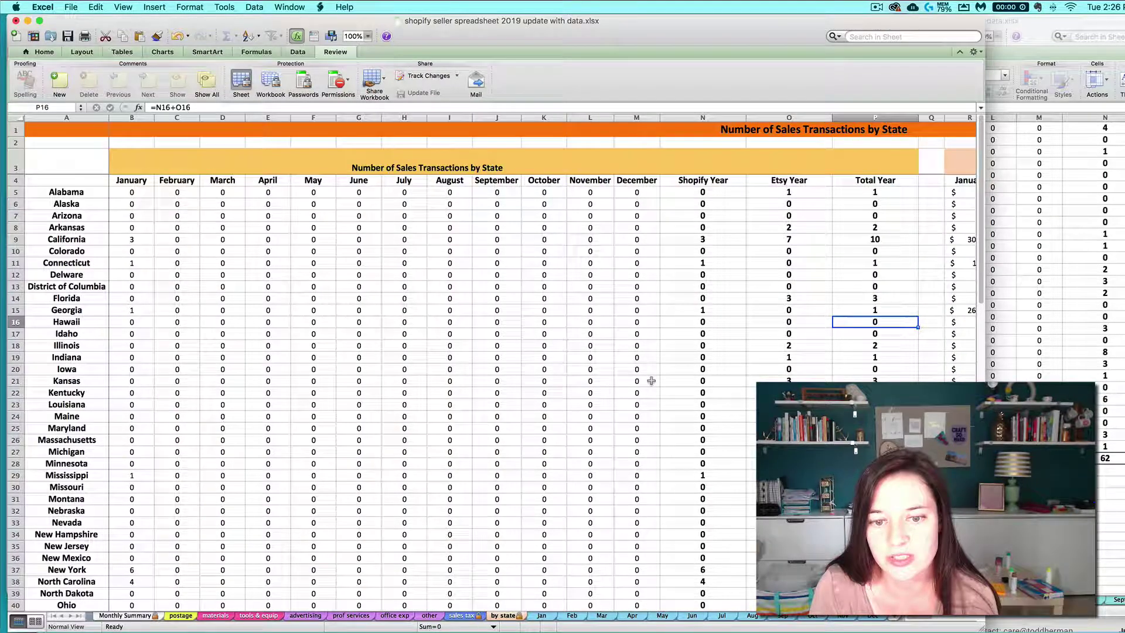